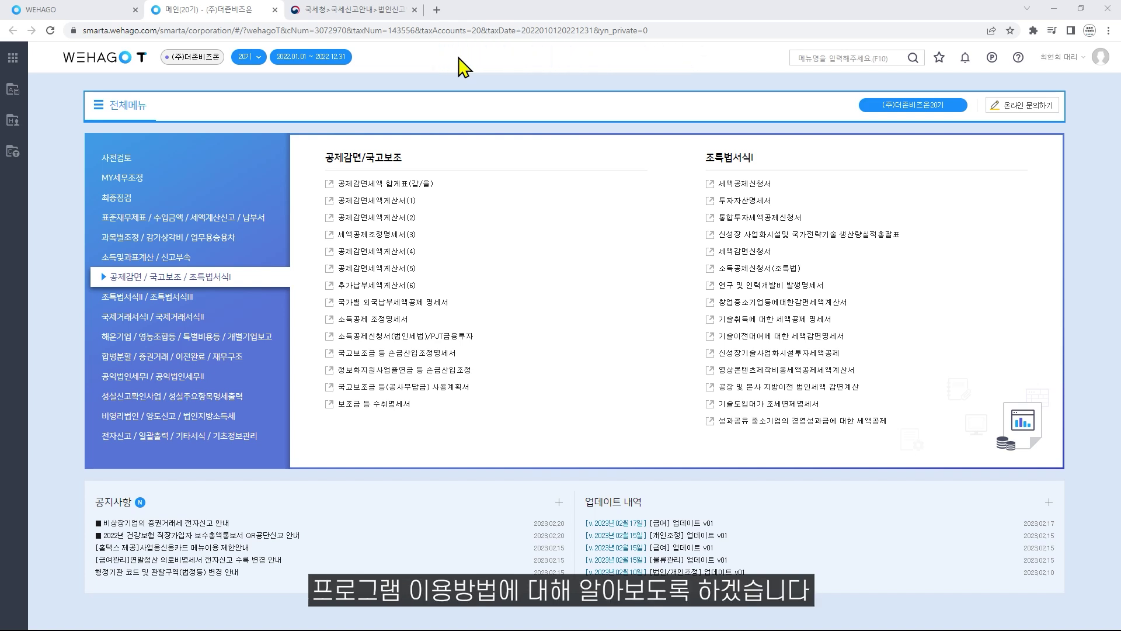
- Review the eligible business types (대상 업종) for 중소기업특별세액 감면 on the 국세청 corporate tax reduction page
click(397, 10)
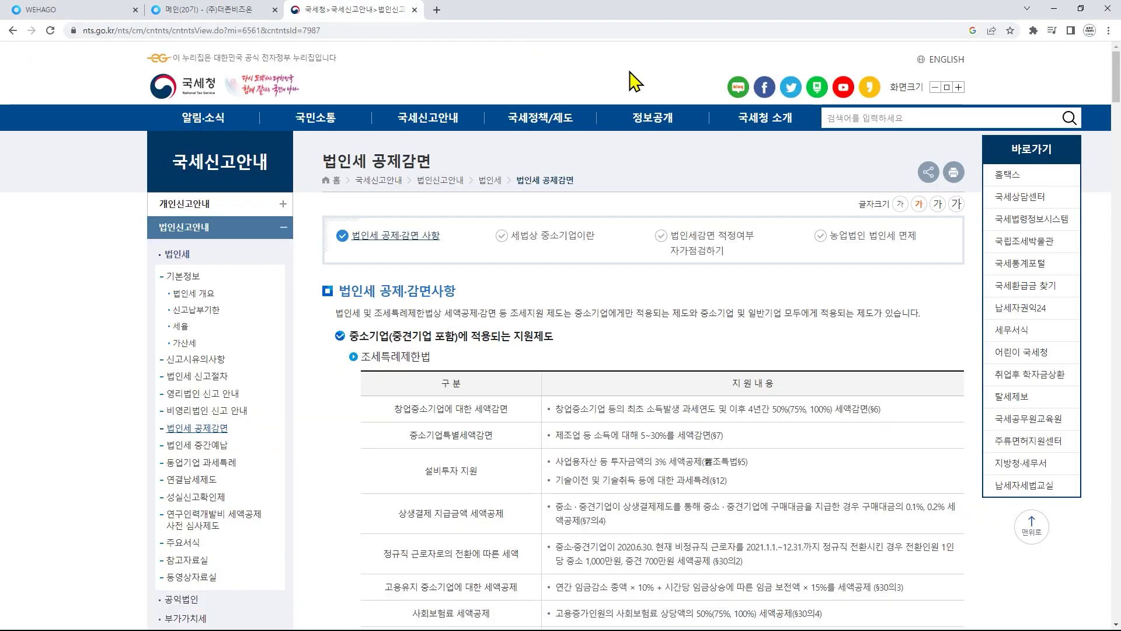
drag(1116, 70, 1093, 274)
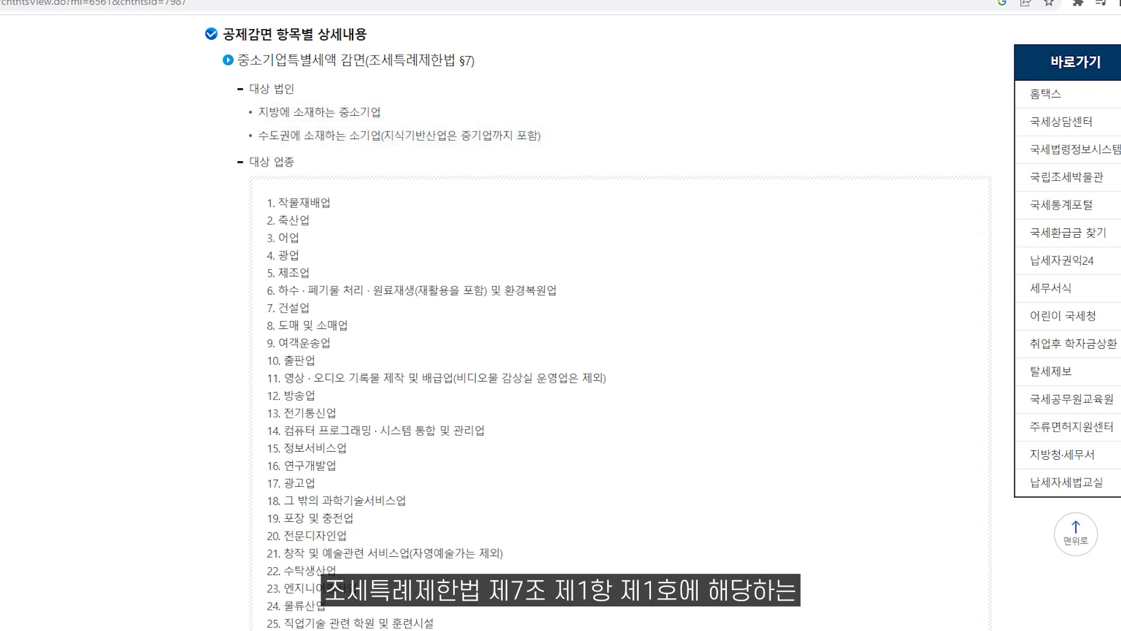
scroll(584, 322, down, 9)
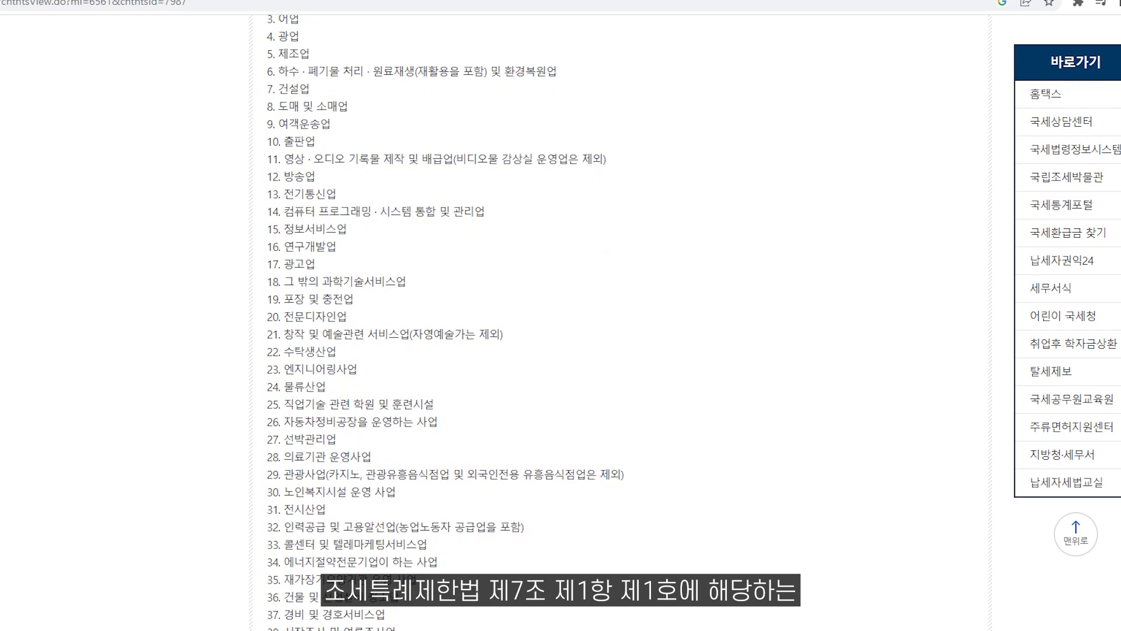
scroll(619, 321, down, 8)
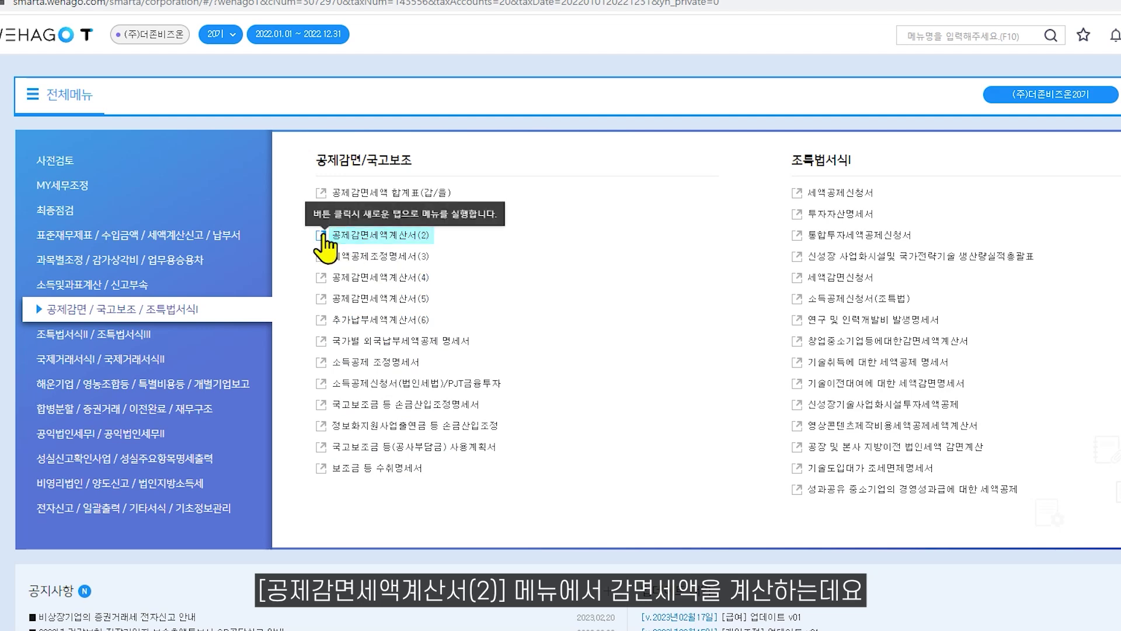
- Open 공제감면세액계산서(2) and enter 중소기업에 대한 특별세액감면 (법 제7조) as the 구분 of the first row
click(392, 238)
click(439, 159)
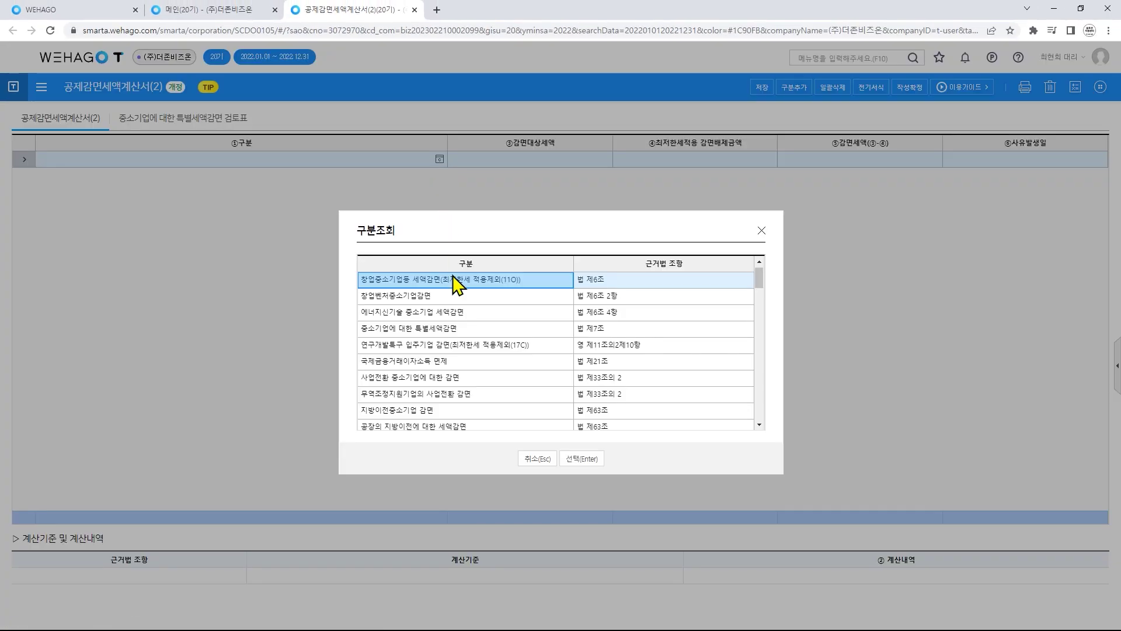
click(458, 328)
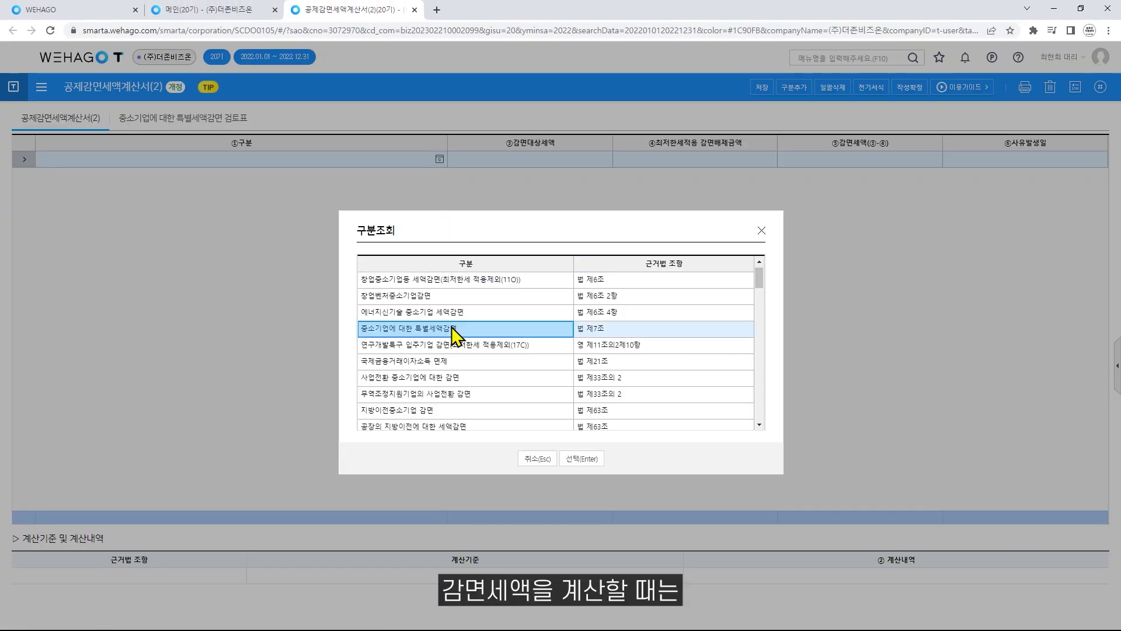
click(581, 459)
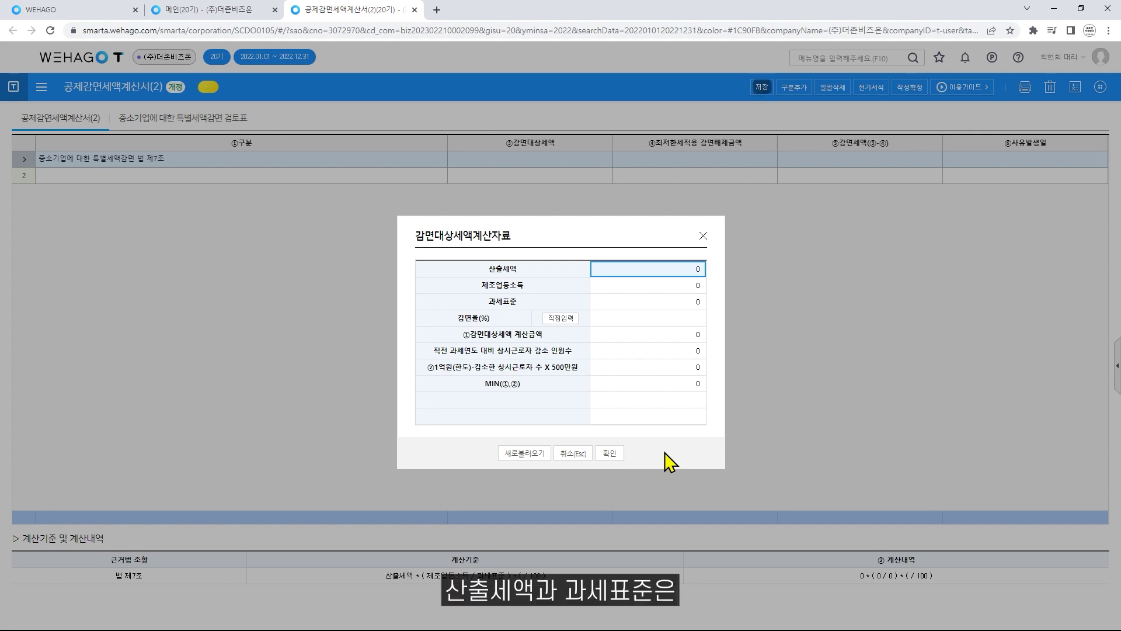
- Open 법인세과세표준 및 세액조정계산서, reload its figures from the related forms and save it
click(242, 13)
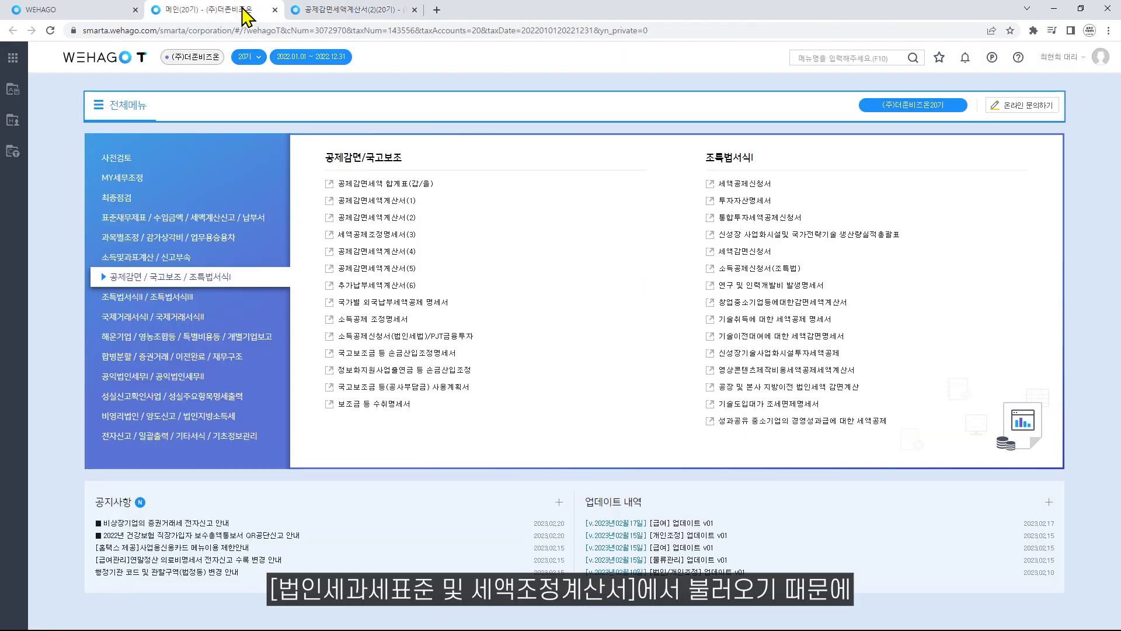
click(204, 225)
click(713, 212)
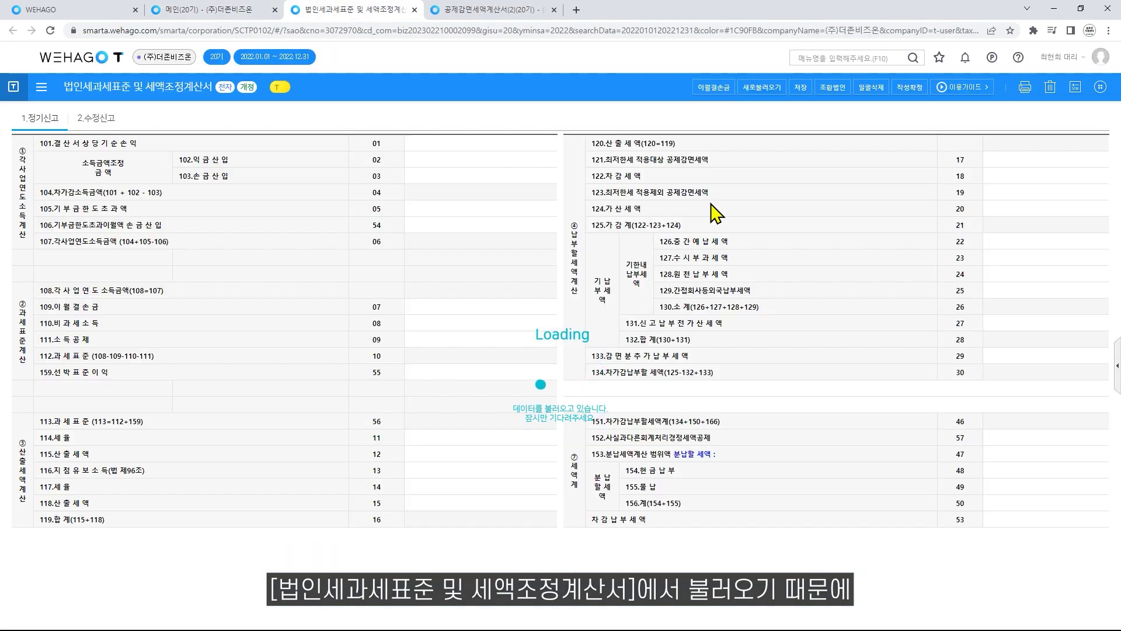
click(762, 87)
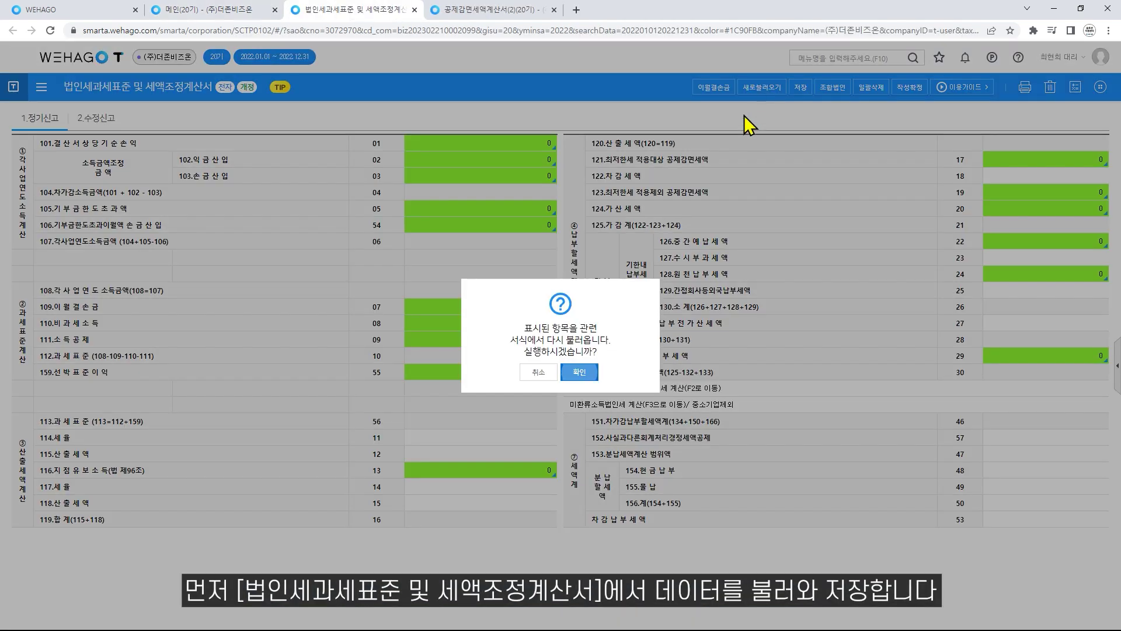
click(584, 373)
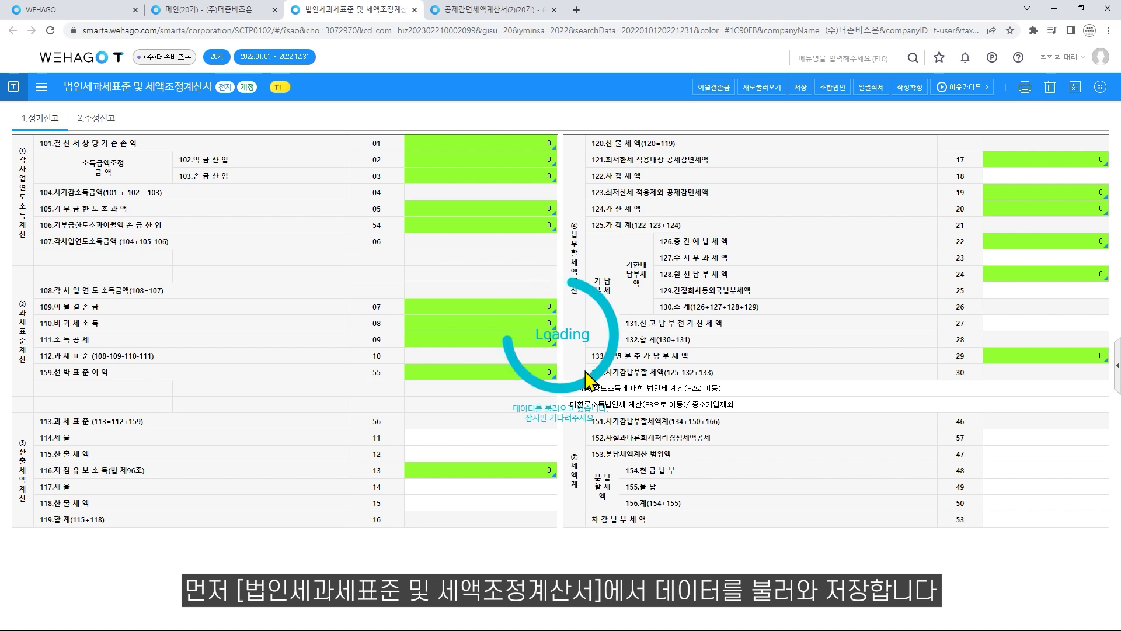
click(801, 87)
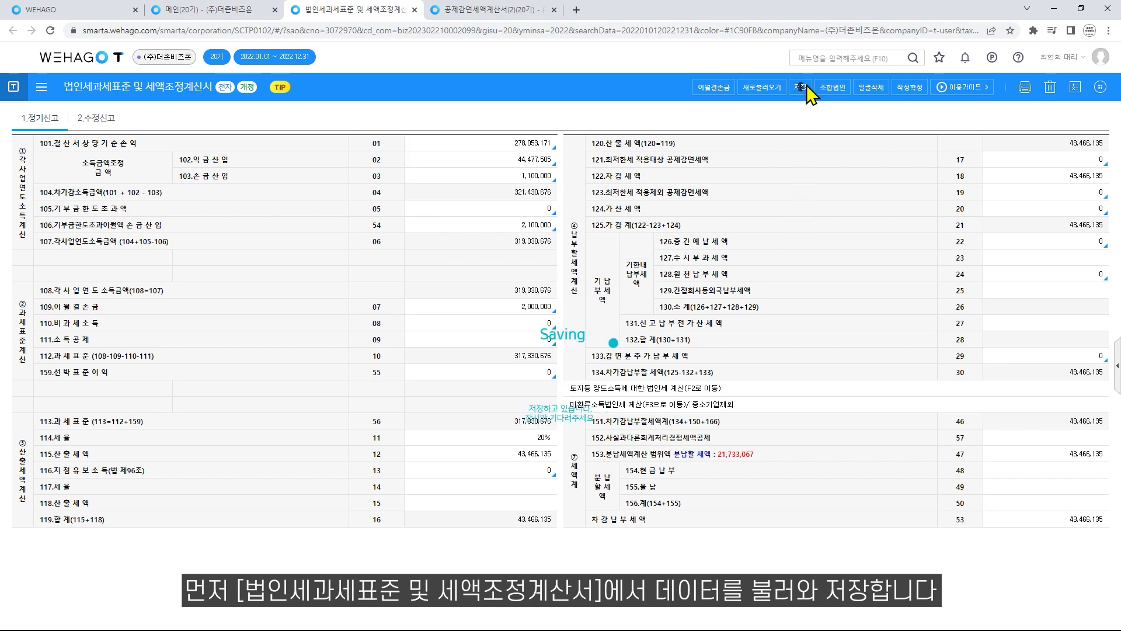
click(559, 361)
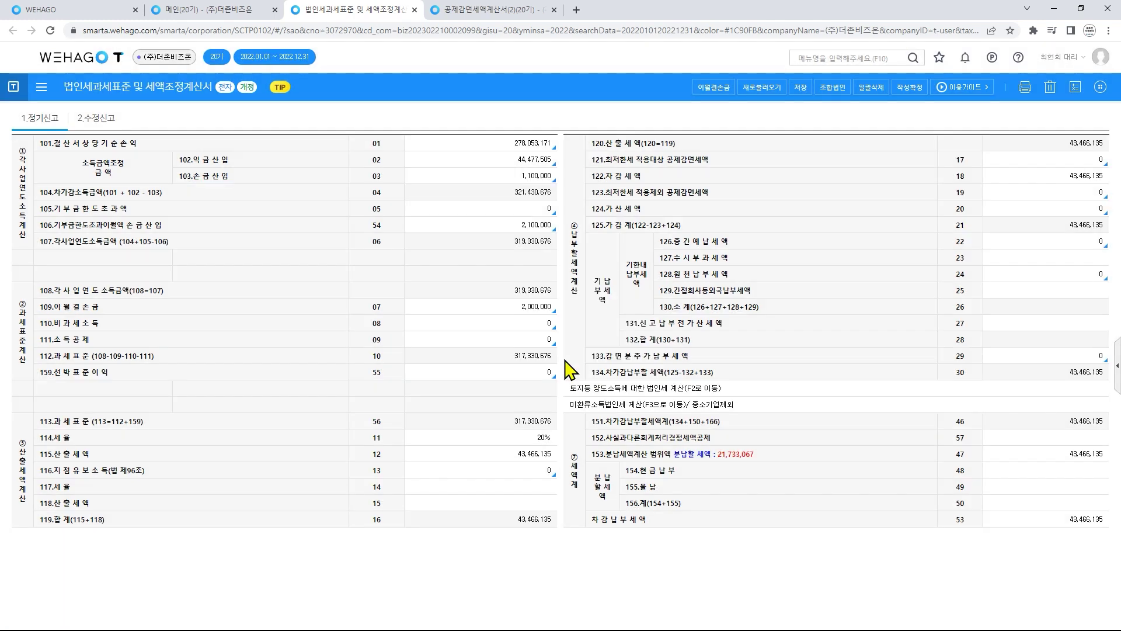
- Open the 소득구분계산서 form from the 소득및과표계산 group of the main page
click(524, 12)
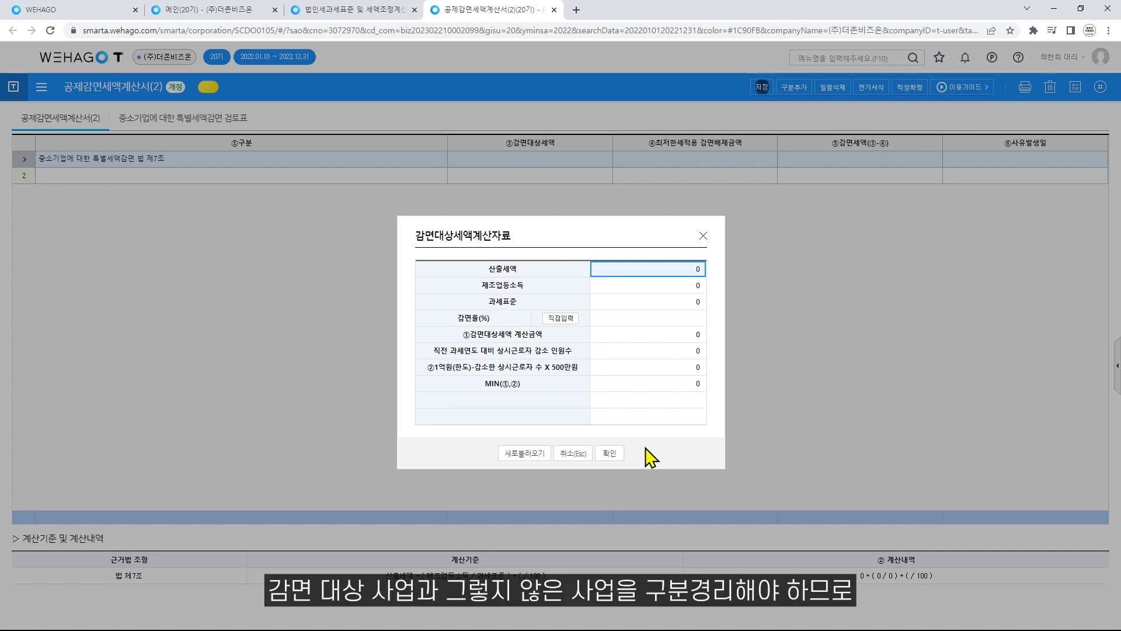
click(244, 11)
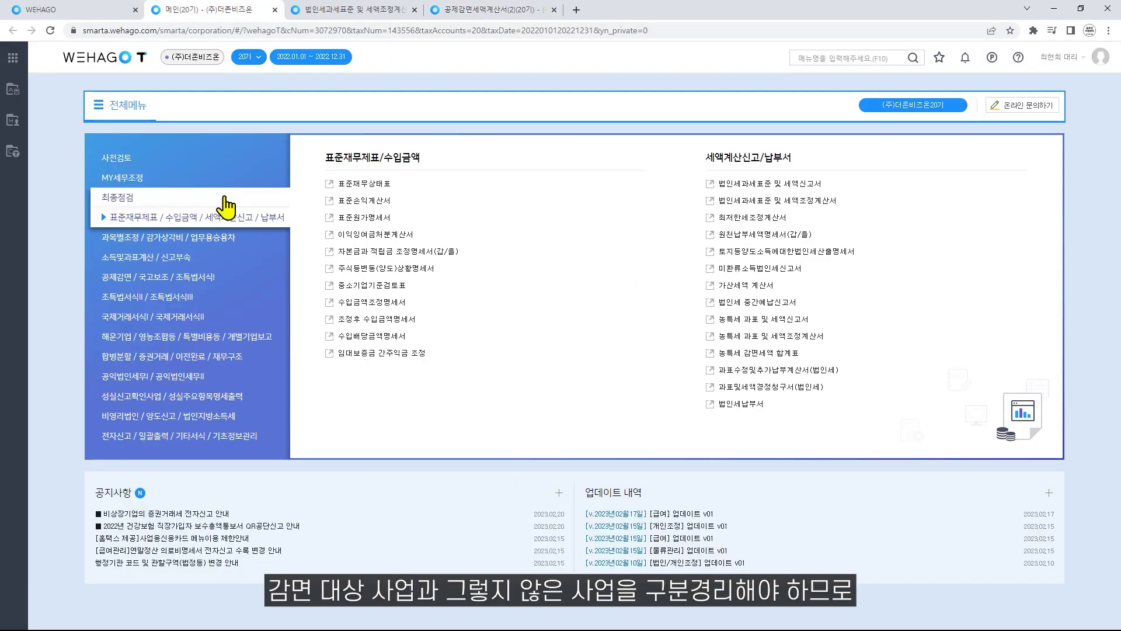
click(245, 257)
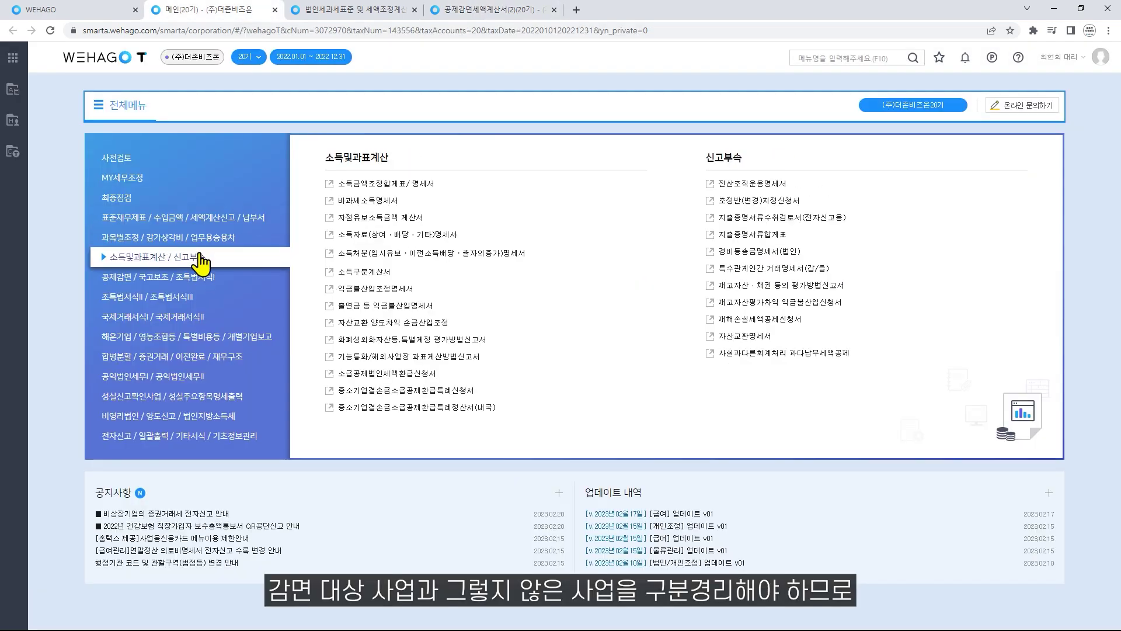
click(333, 272)
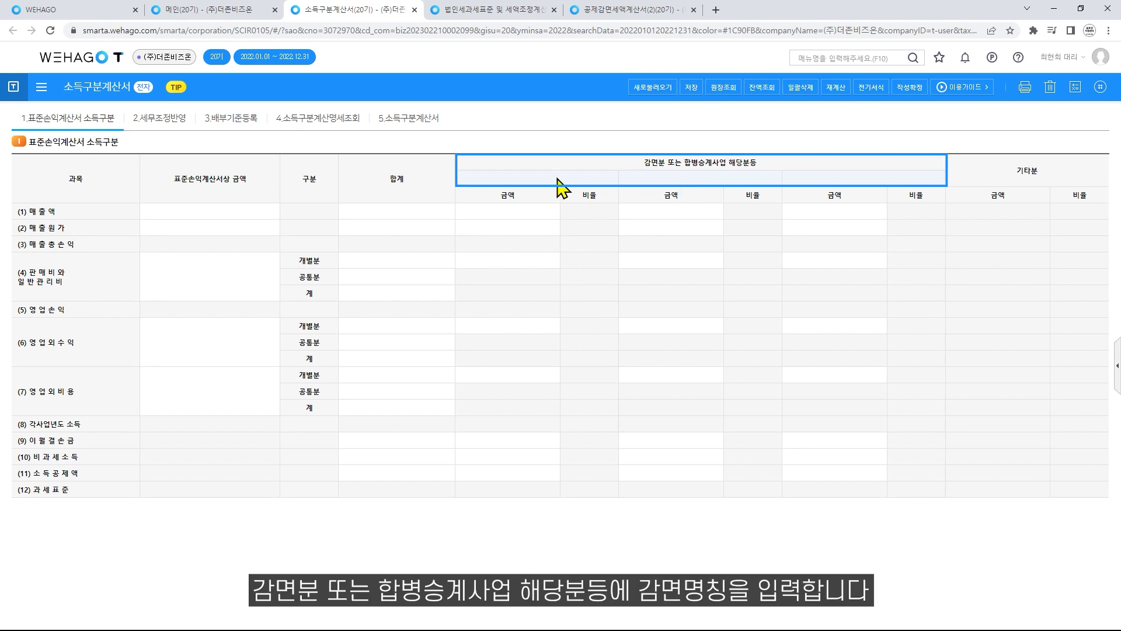
- Name the first 감면분 column 제조업 and reload the 표준손익계산서 amounts into the form
click(525, 180)
text(제조에)
key(Return)
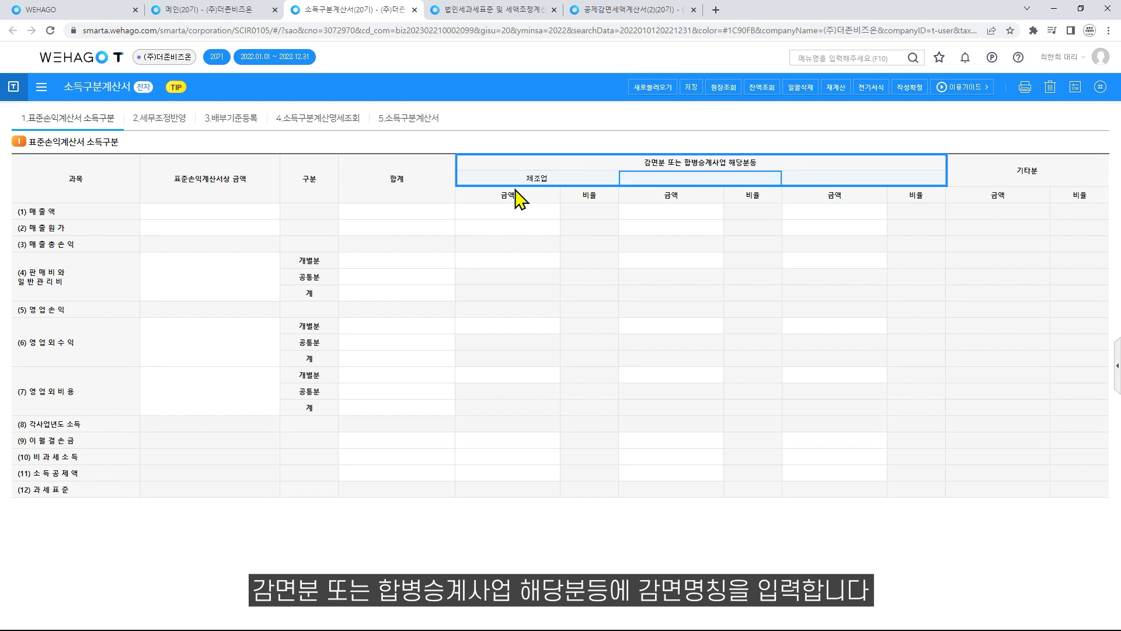
click(653, 89)
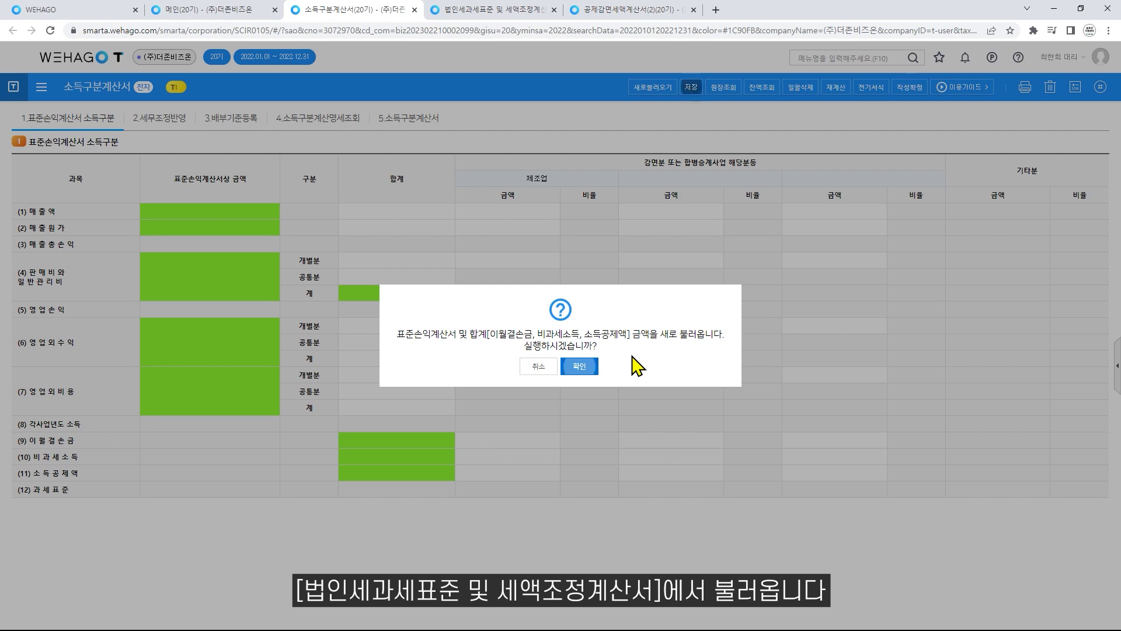
click(587, 368)
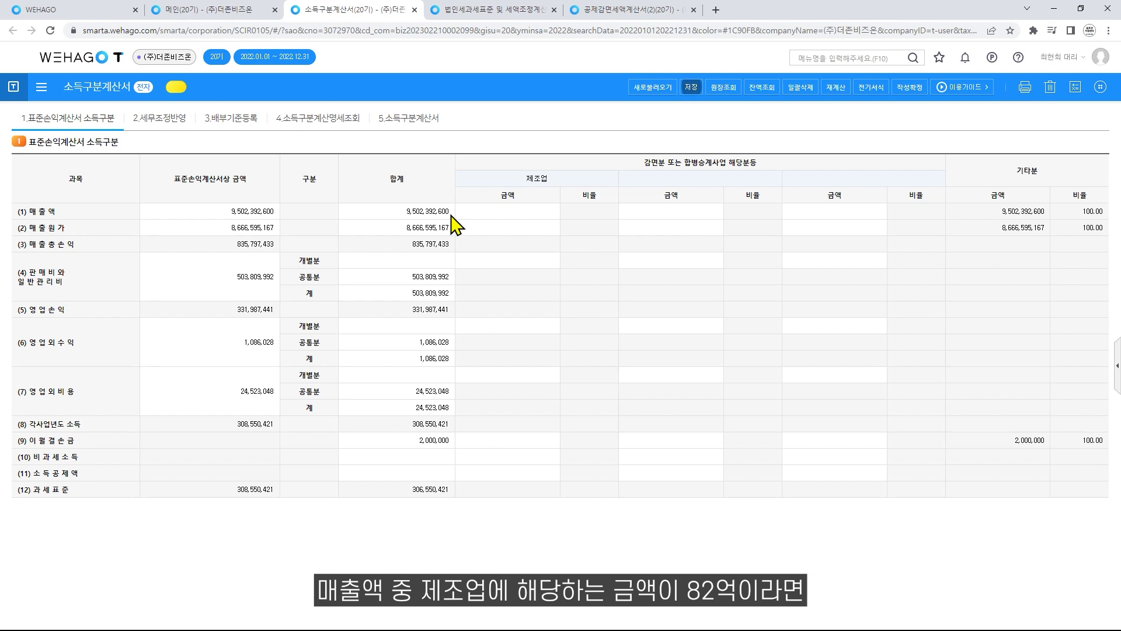
- Set the 제조업 amount of 매출액 to 8,200,000,000
click(497, 211)
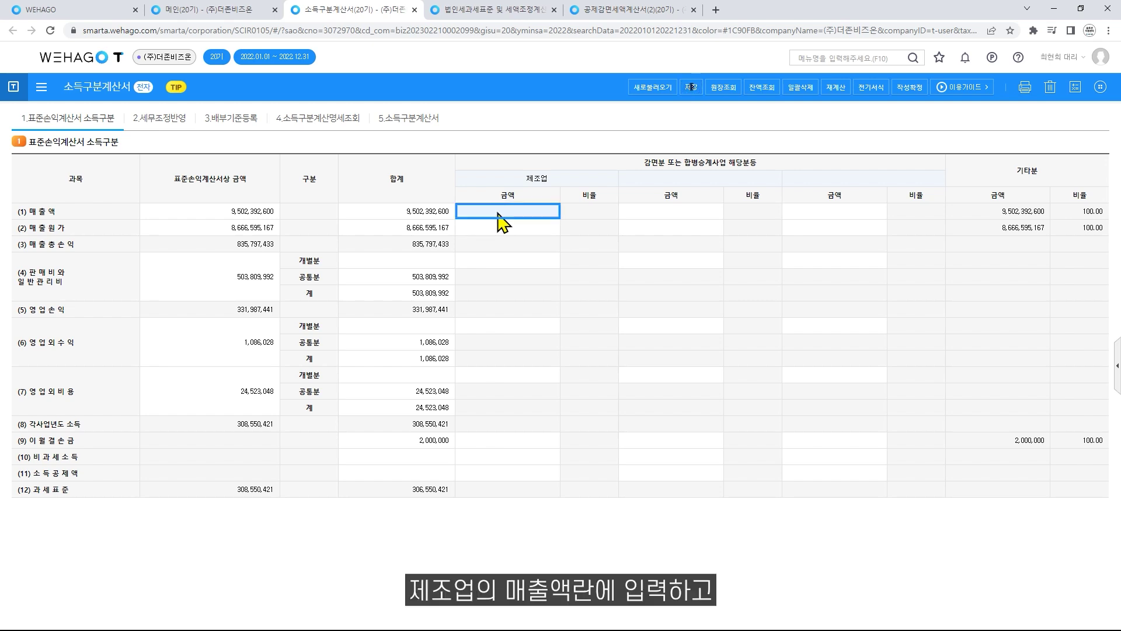
text(8,200,000,000)
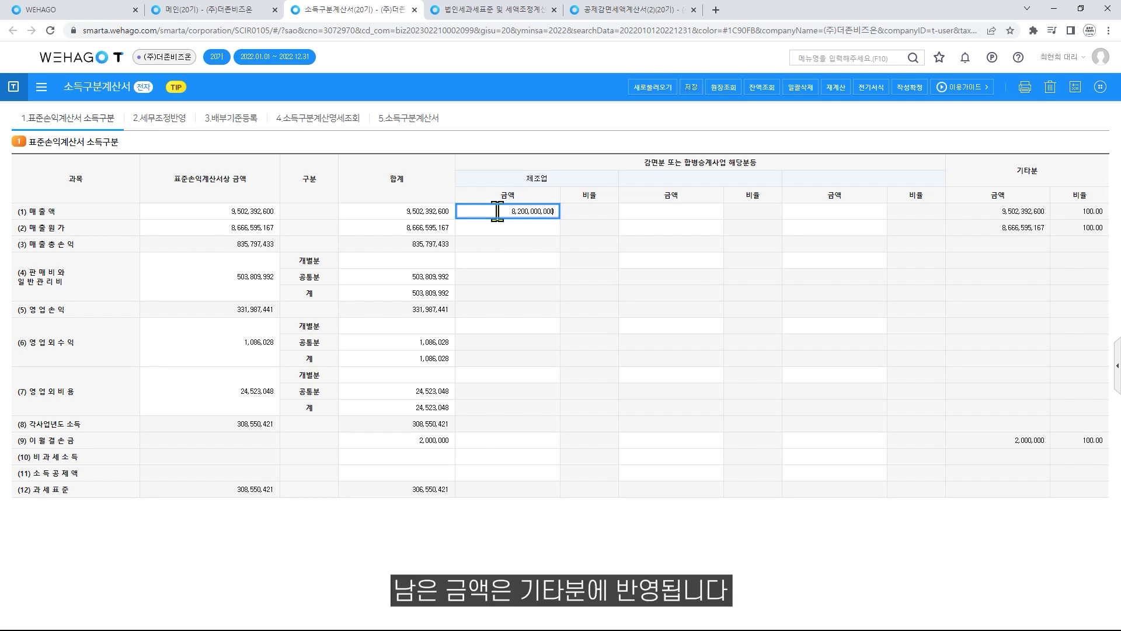
key(Return)
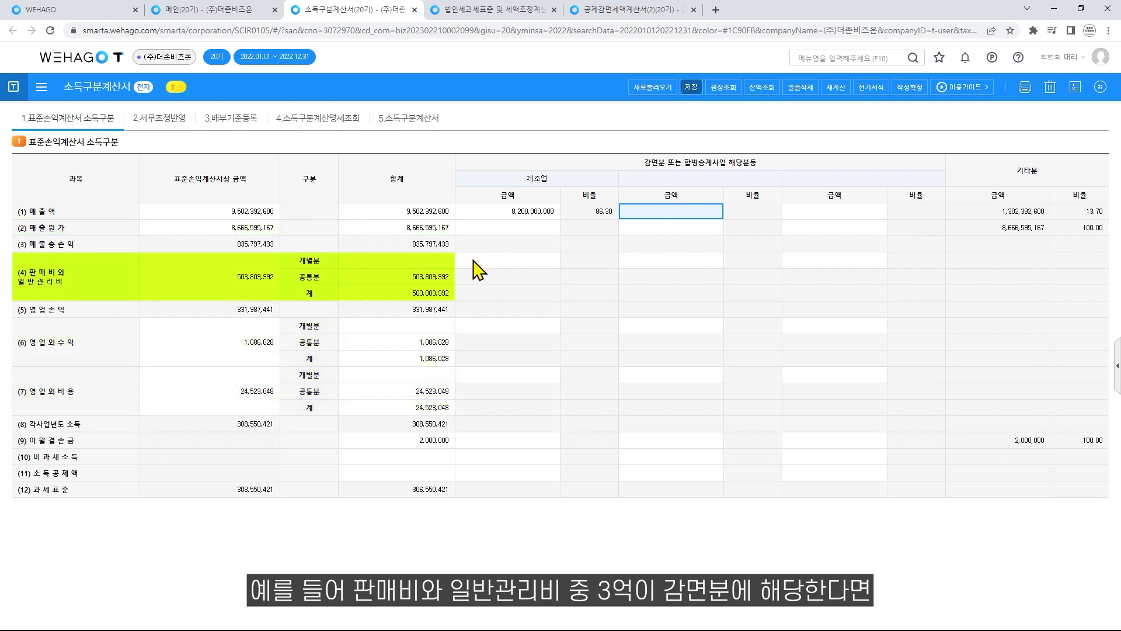
- Enter 300,000,000 as the 개별분 total of 판매비와 일반관리비 and as its 제조업 amount
click(422, 260)
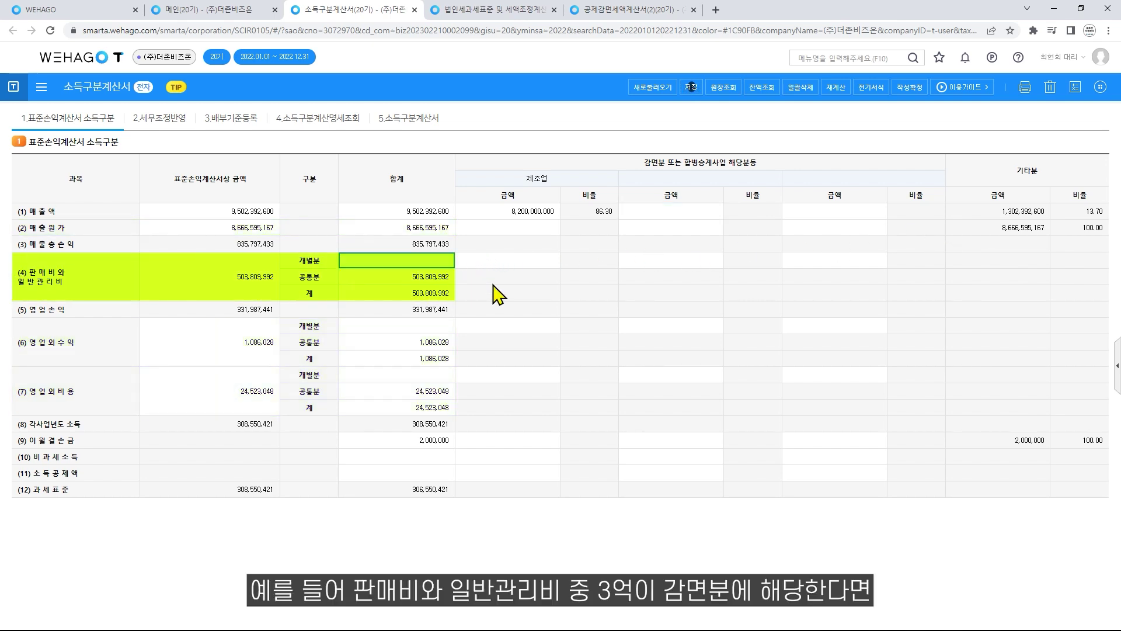
text(30000000)
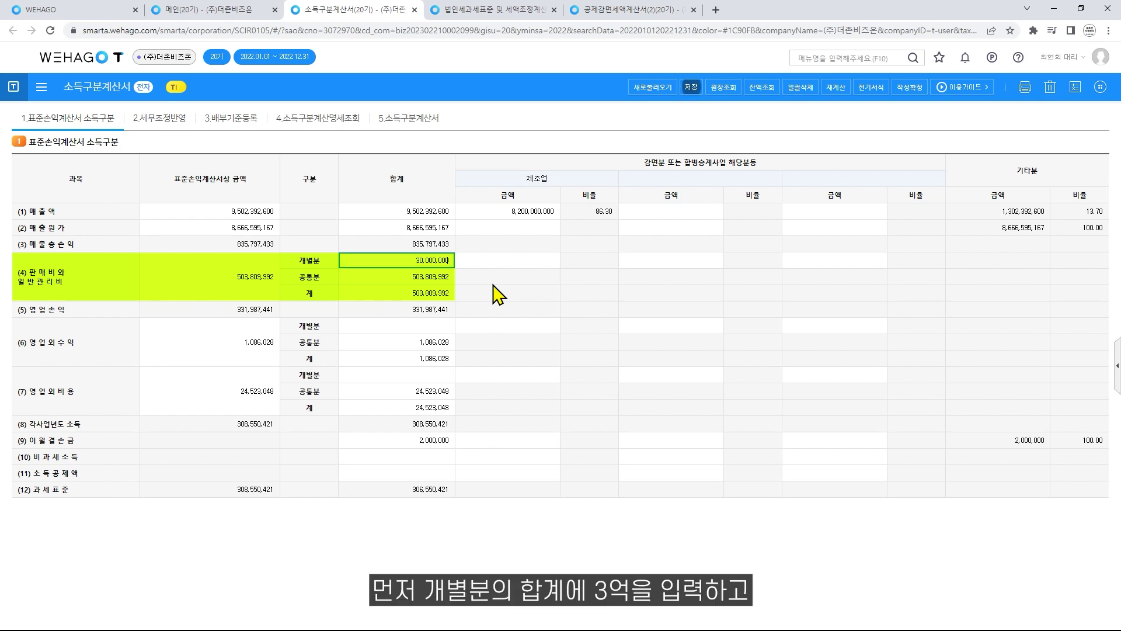
key(Return)
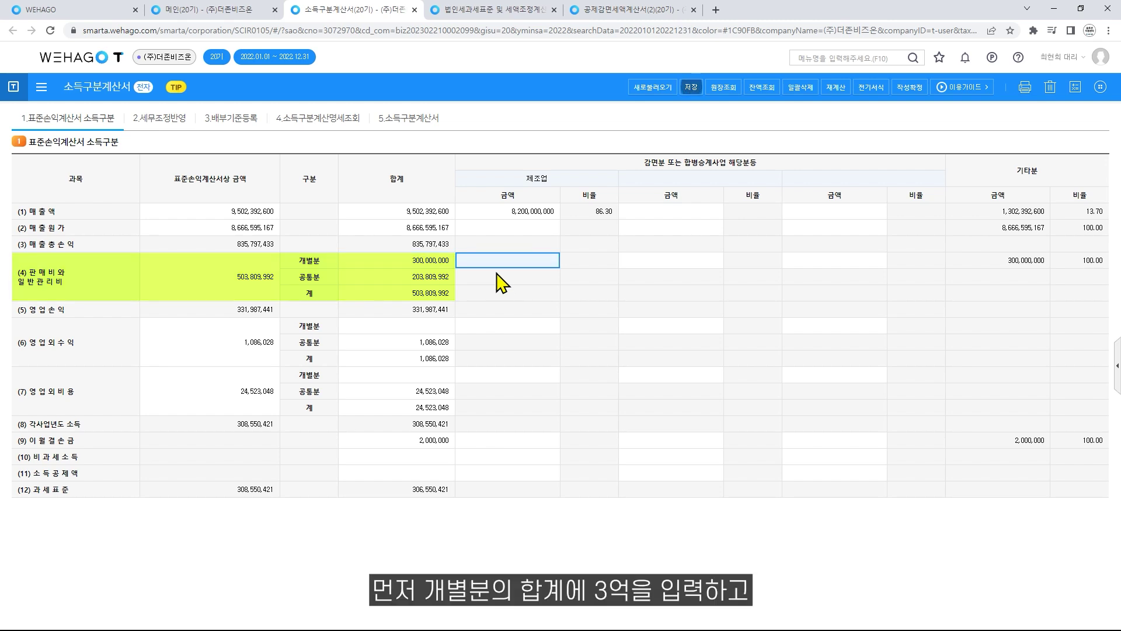
text(300000000)
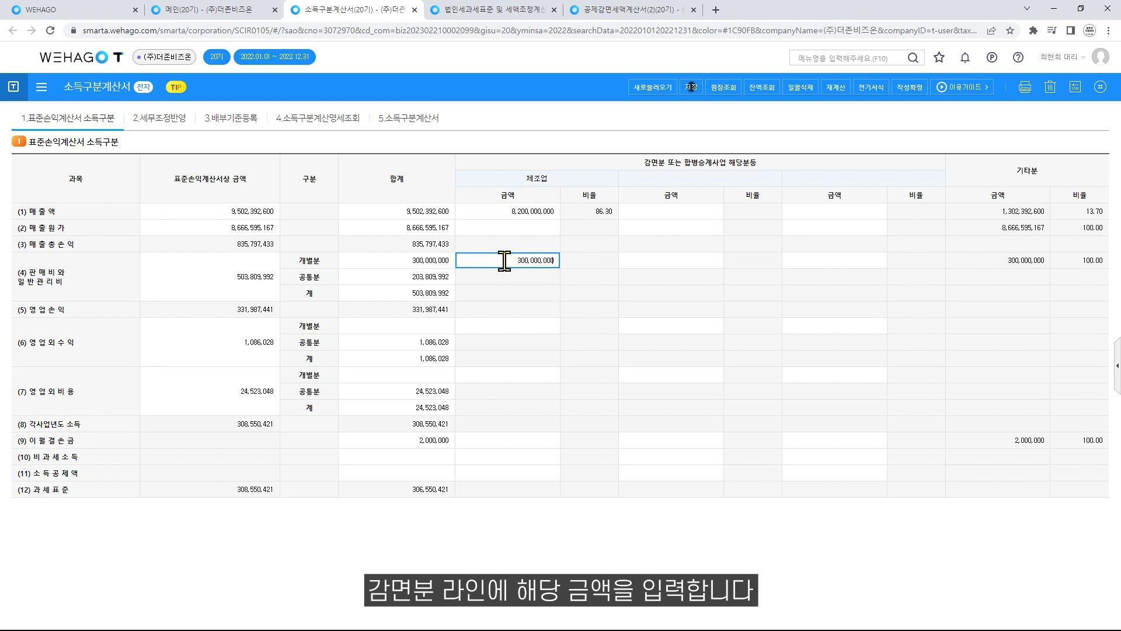
key(Return)
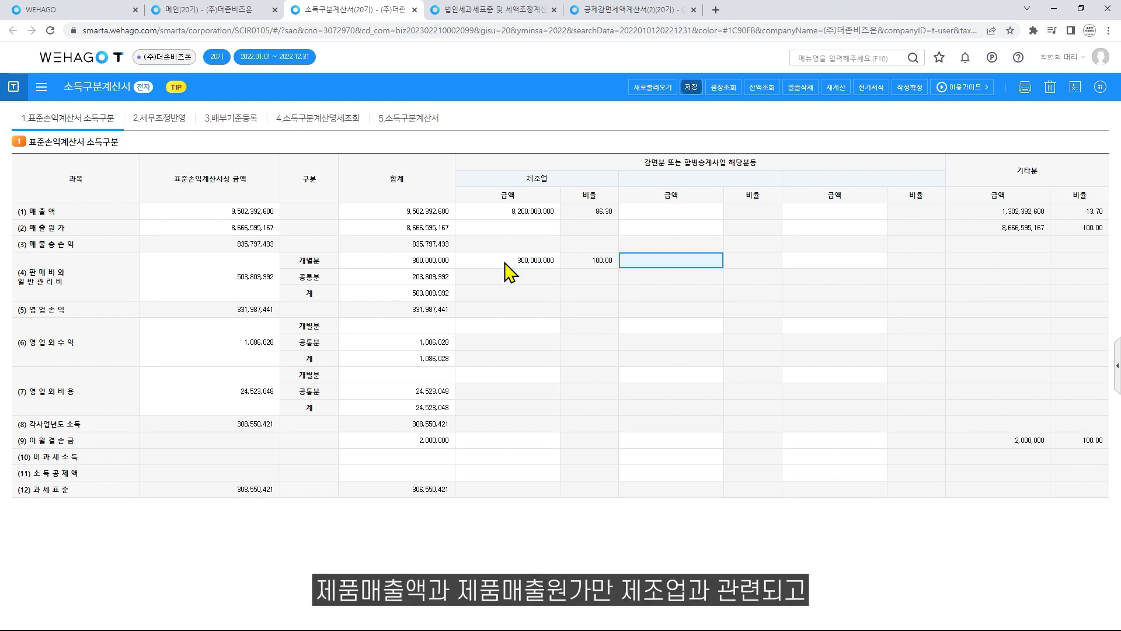
- Clear the 개별분 total and the 제조업 amount of 판매비와 일반관리비
click(508, 269)
key(Delete)
key(Return)
click(442, 260)
key(Delete)
key(Return)
- Set the 제조업 amounts of 매출원가 to 7,600,000,000 and 이월결손금 to 2,000,000
click(511, 230)
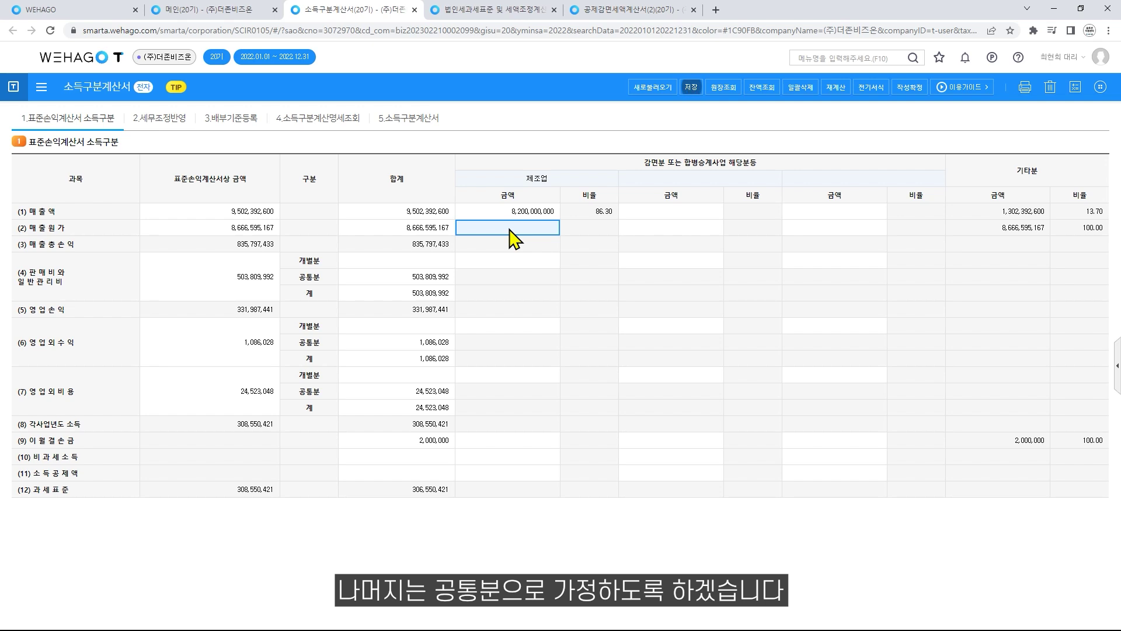
text(7800000000)
key(Return)
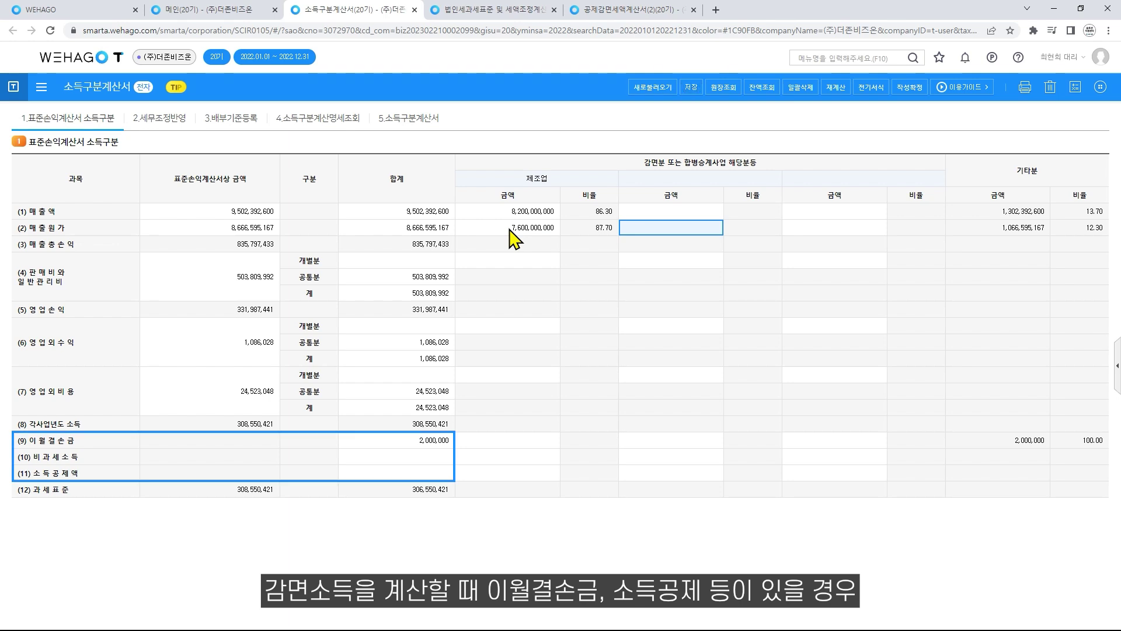
click(520, 440)
text(2,000,000)
key(Return)
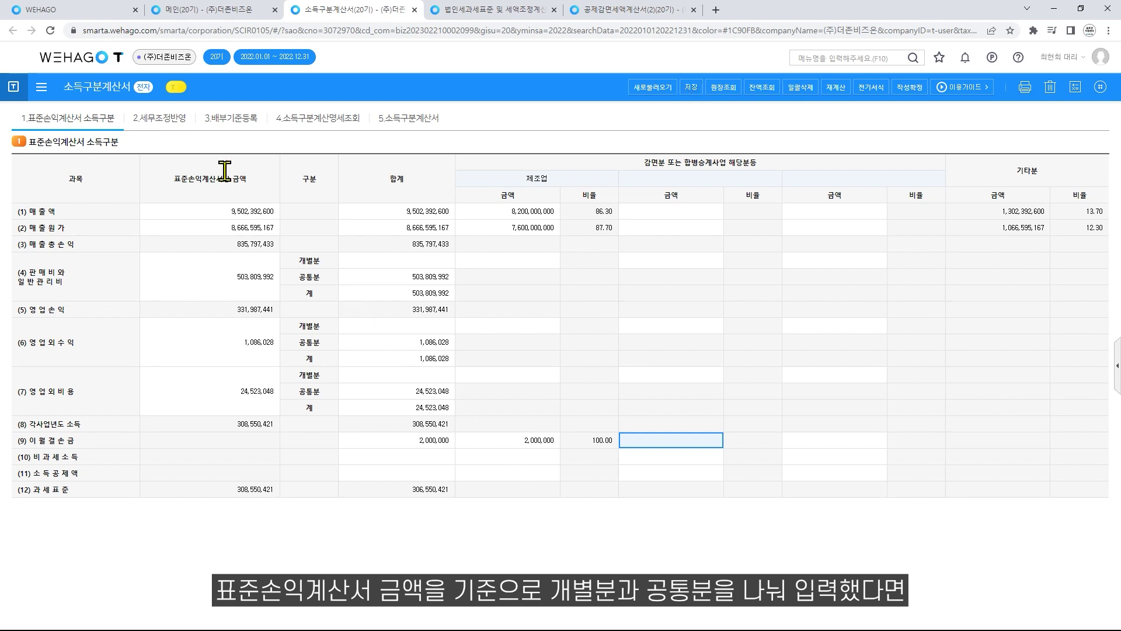
- Load the tax adjustment items from 소득금액조정합계표 into the 세무조정반영 section
click(178, 120)
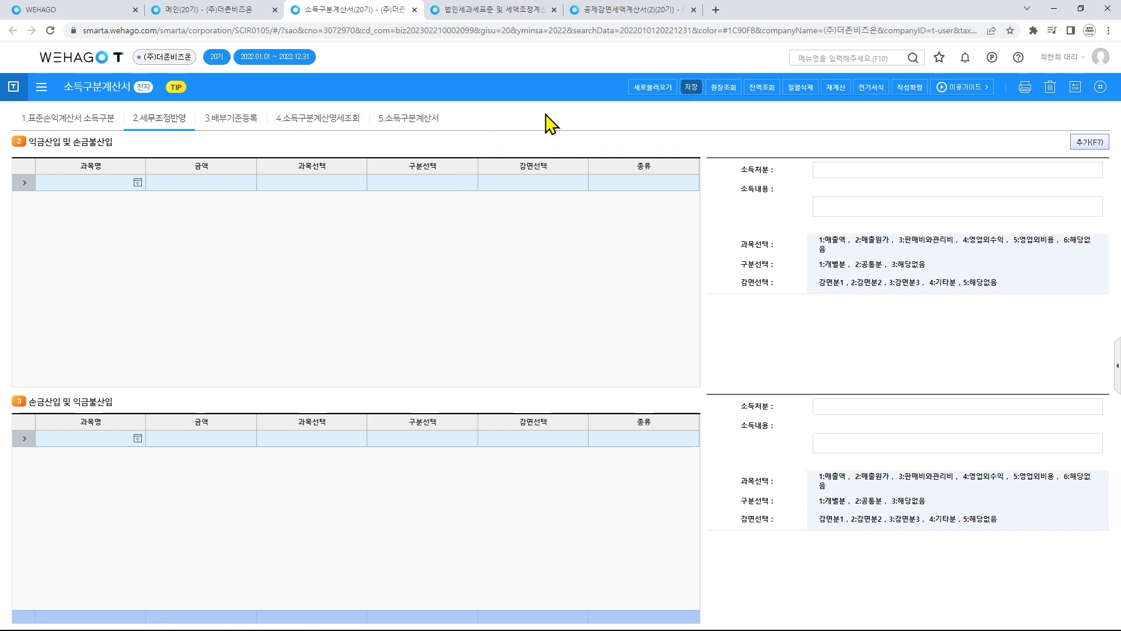
click(656, 89)
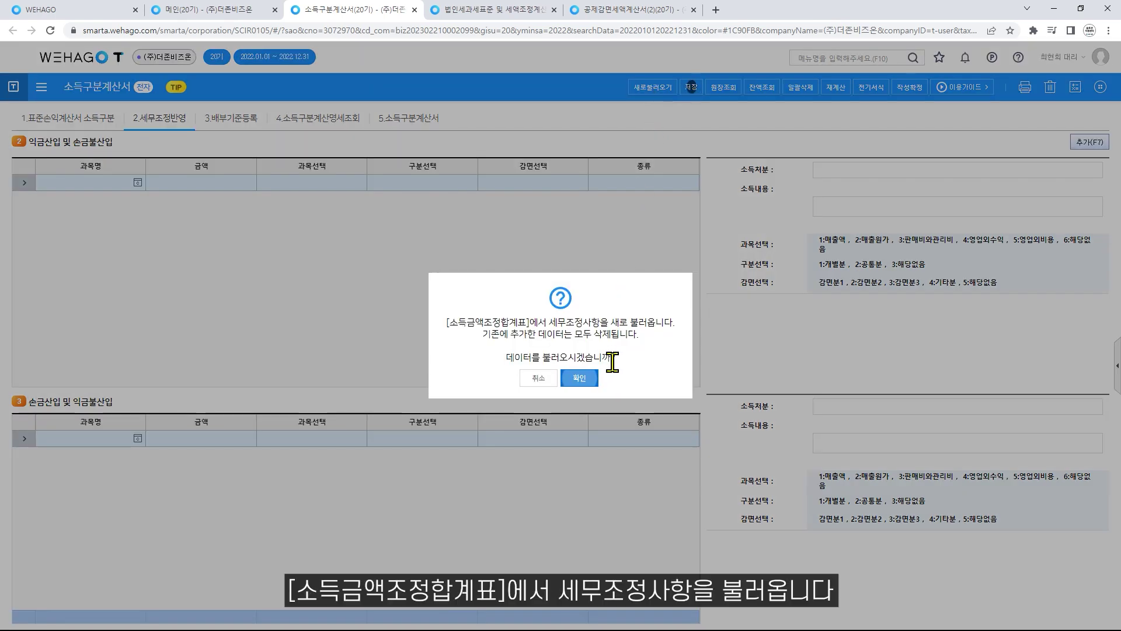
click(583, 378)
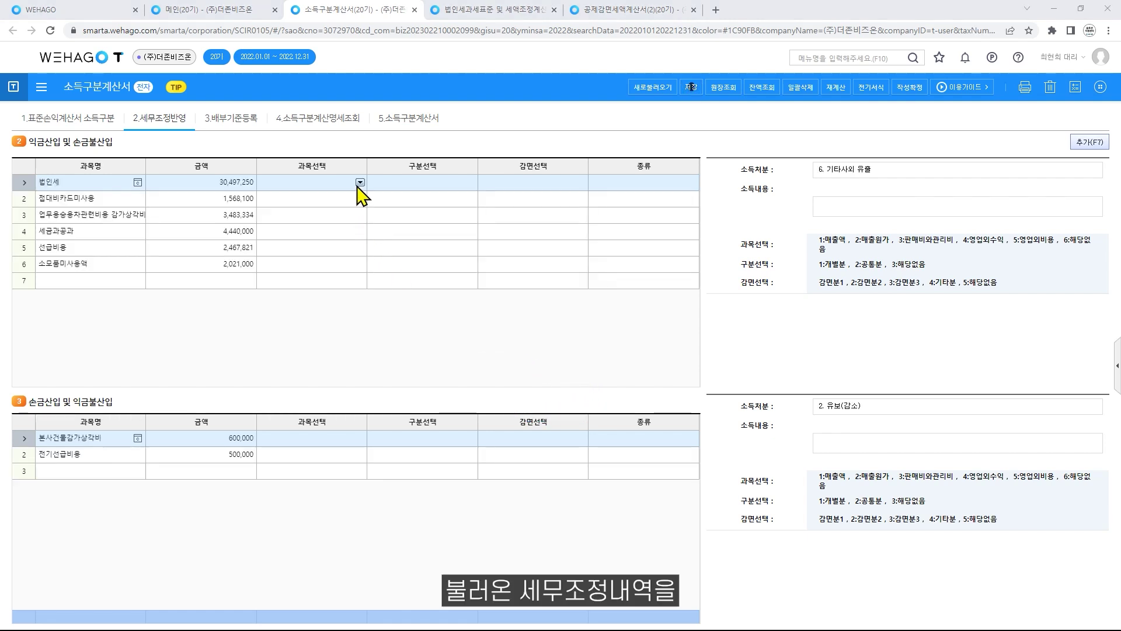
- Classify 법인세 as 해당없음, and 접대비카드미사용 as 판매비와관리비 with 공통분, in the 익금산입 및 손금불산입 table
click(358, 186)
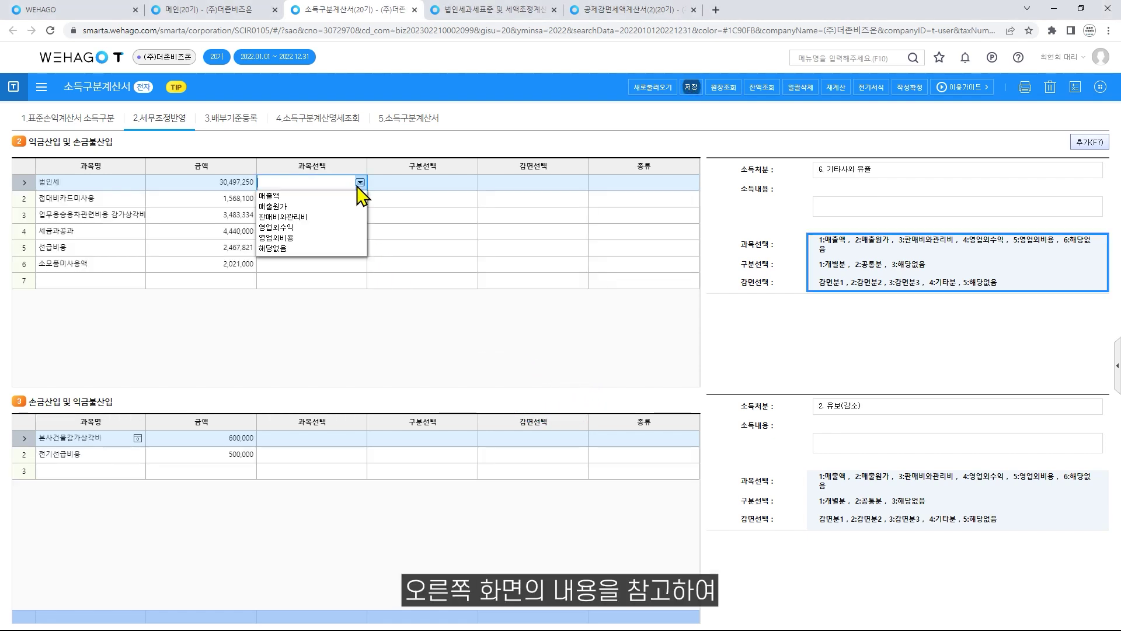
click(328, 248)
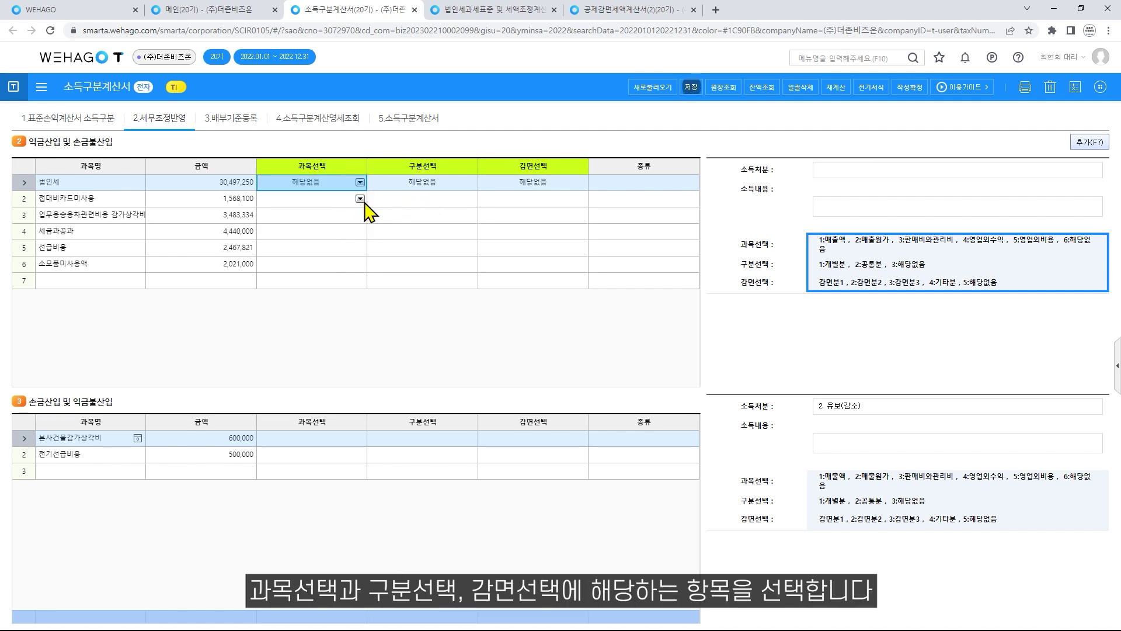
click(360, 199)
click(337, 234)
click(471, 200)
click(411, 223)
- Classify 업무용승용차관련비용 감가상각비 and the remaining adjustment items in both tables as 판매비와관리비 with 공통분
click(361, 214)
click(292, 250)
click(470, 215)
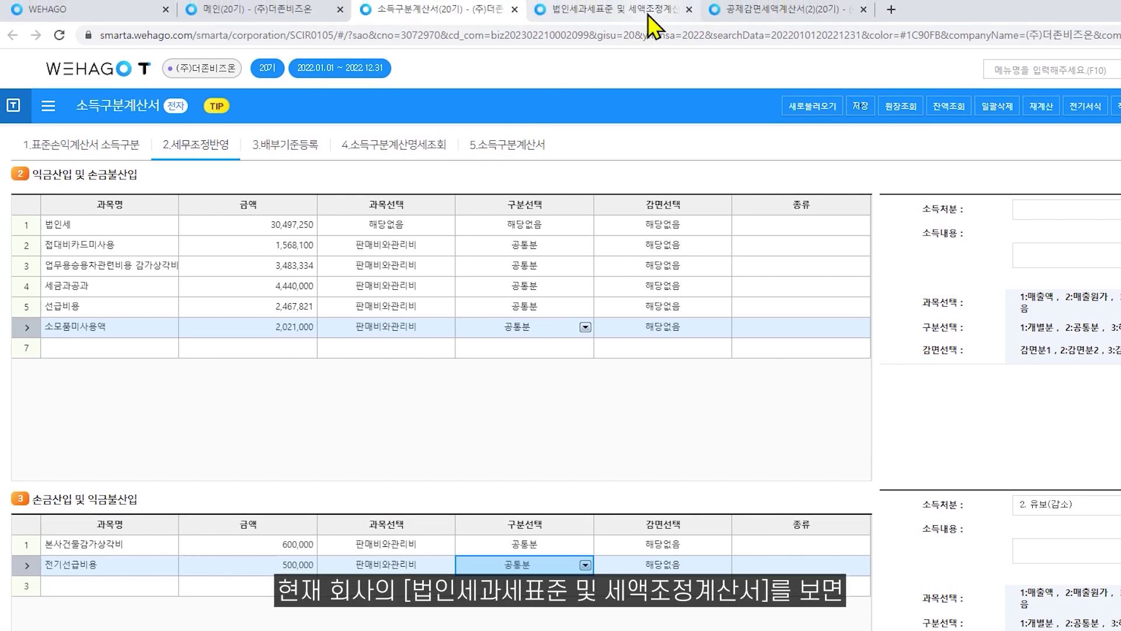
- Check line 106 in 법인세과세표준 및 세액조정계산서 and add 기부금이월액손금산입 with 2,100,000 to the 손금산입 및 익금불산입 table of 소득구분계산서
click(652, 26)
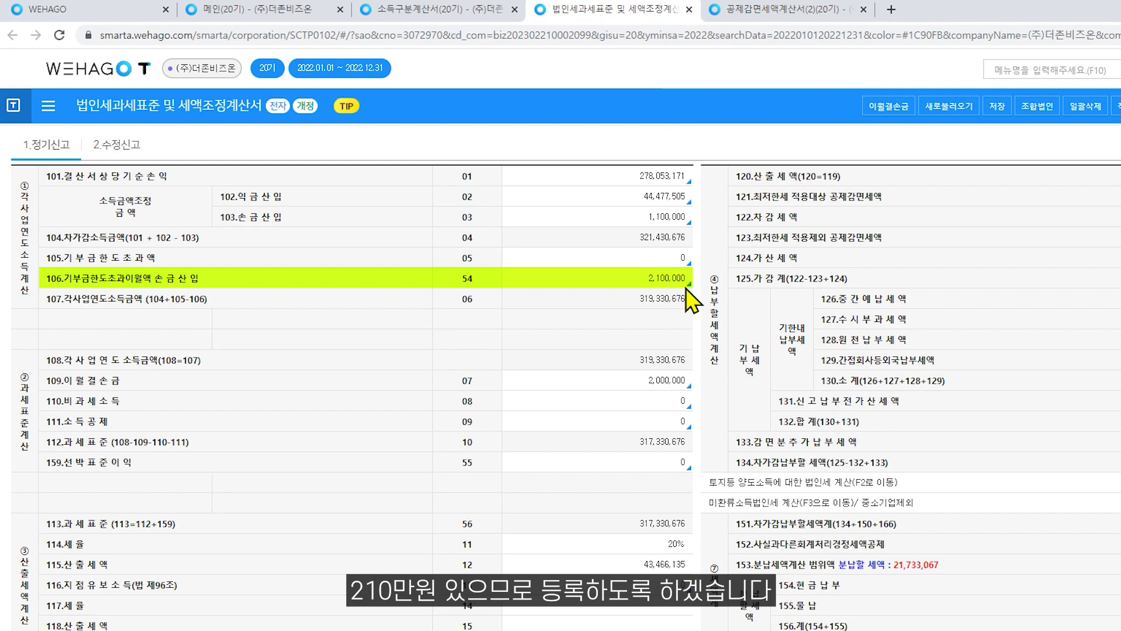
click(421, 9)
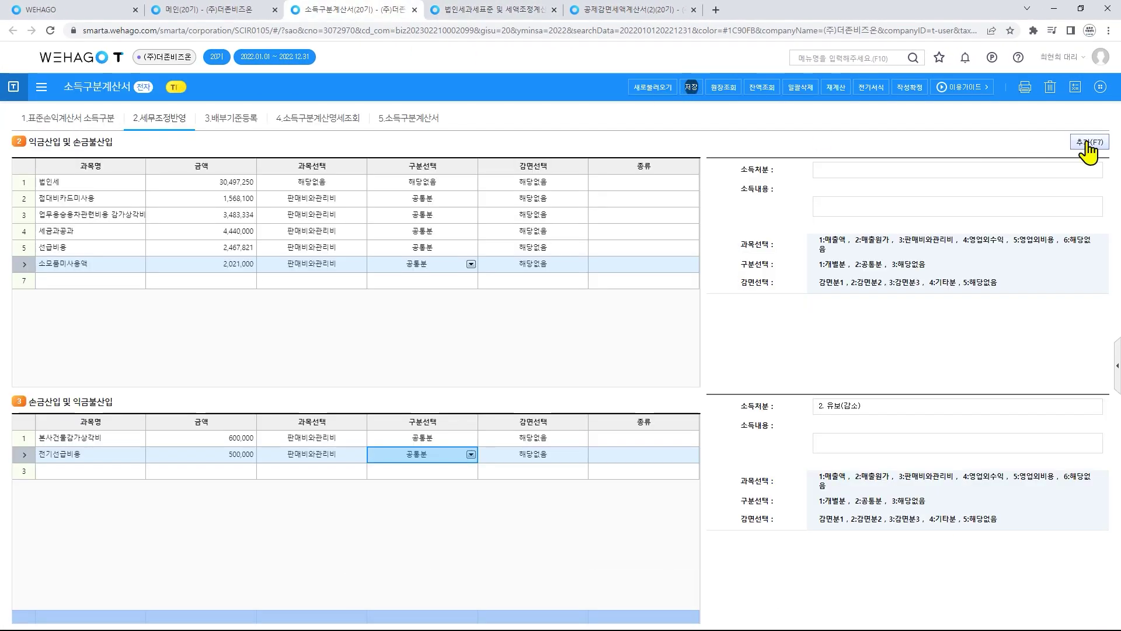
click(135, 470)
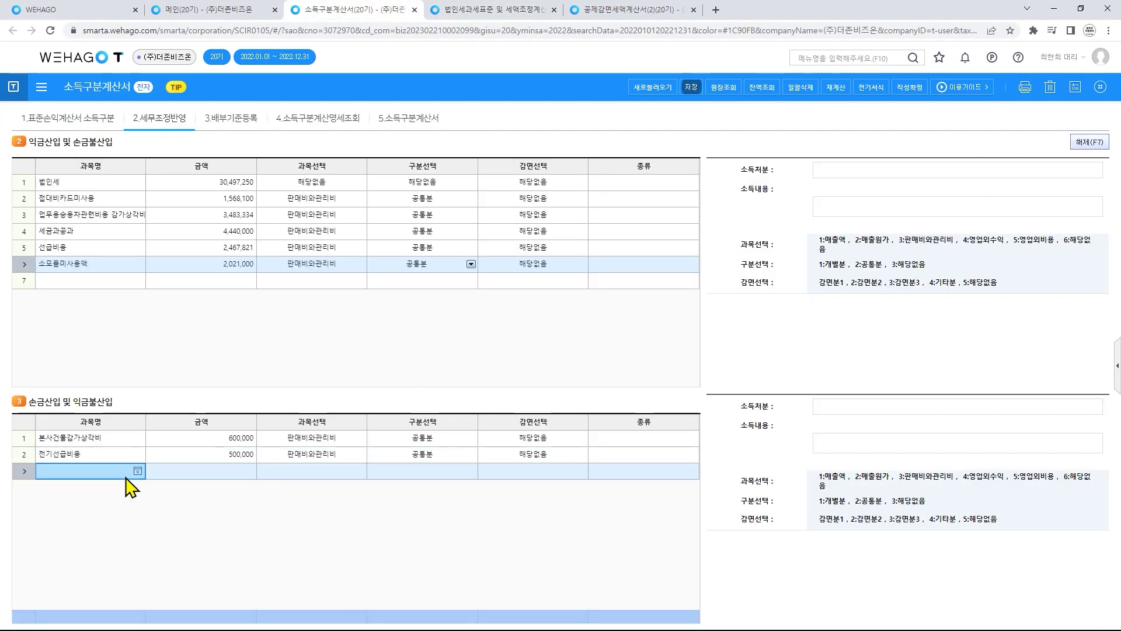
text(기부그금이월액손금산입)
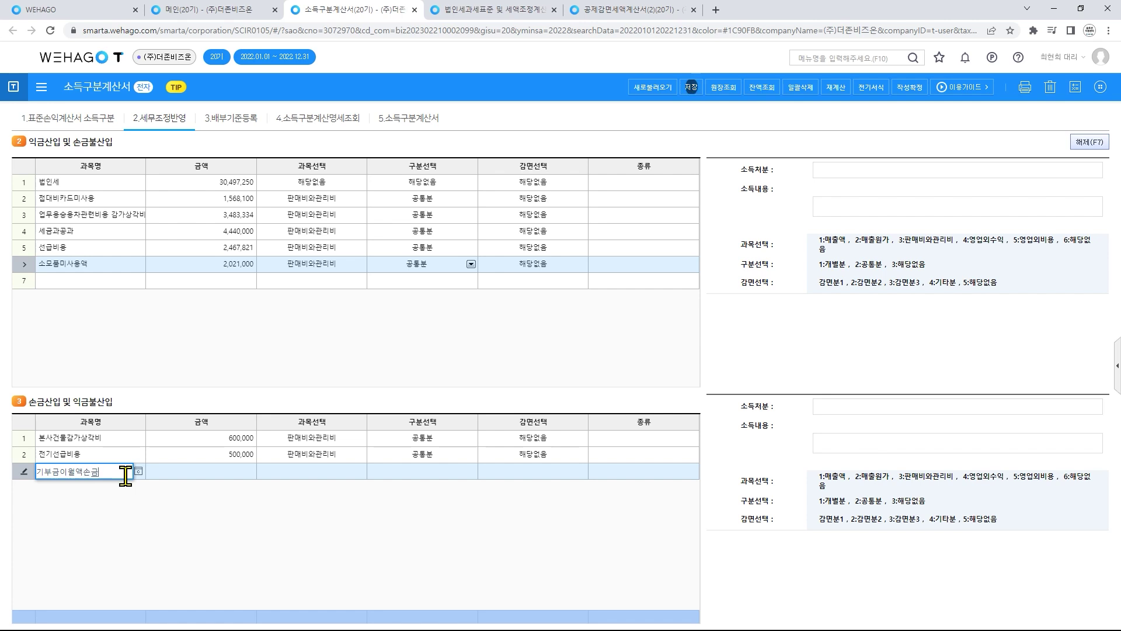
key(Return)
text(2100000)
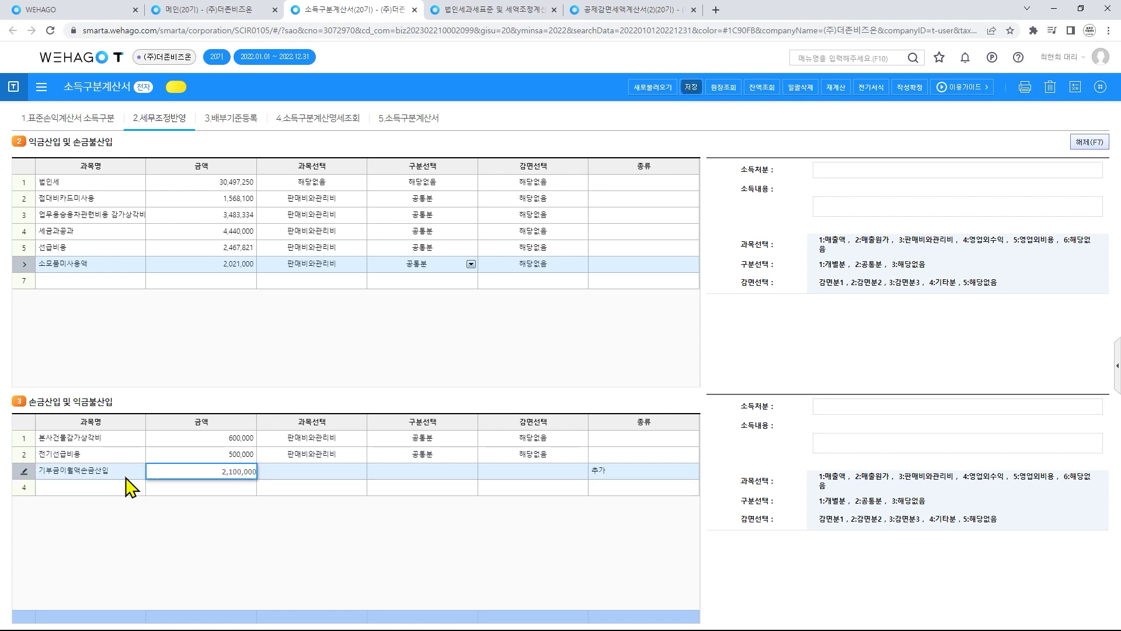
key(Return)
- Classify the 기부금이월액손금산입 item as 영업외비용 with 공통분
click(360, 471)
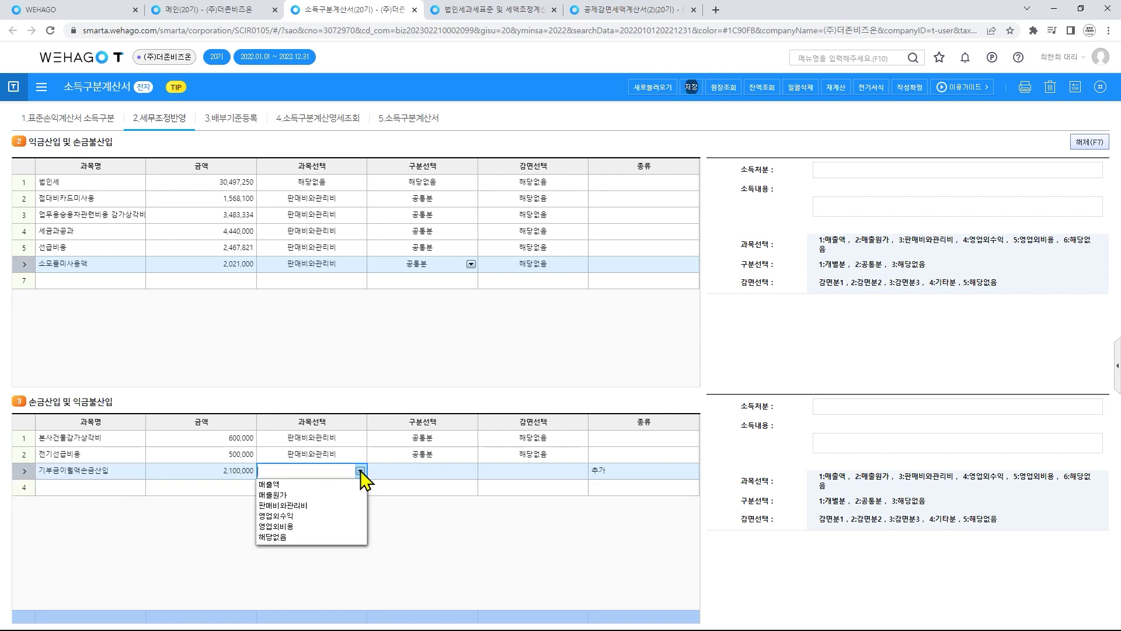
click(321, 526)
click(459, 474)
click(435, 497)
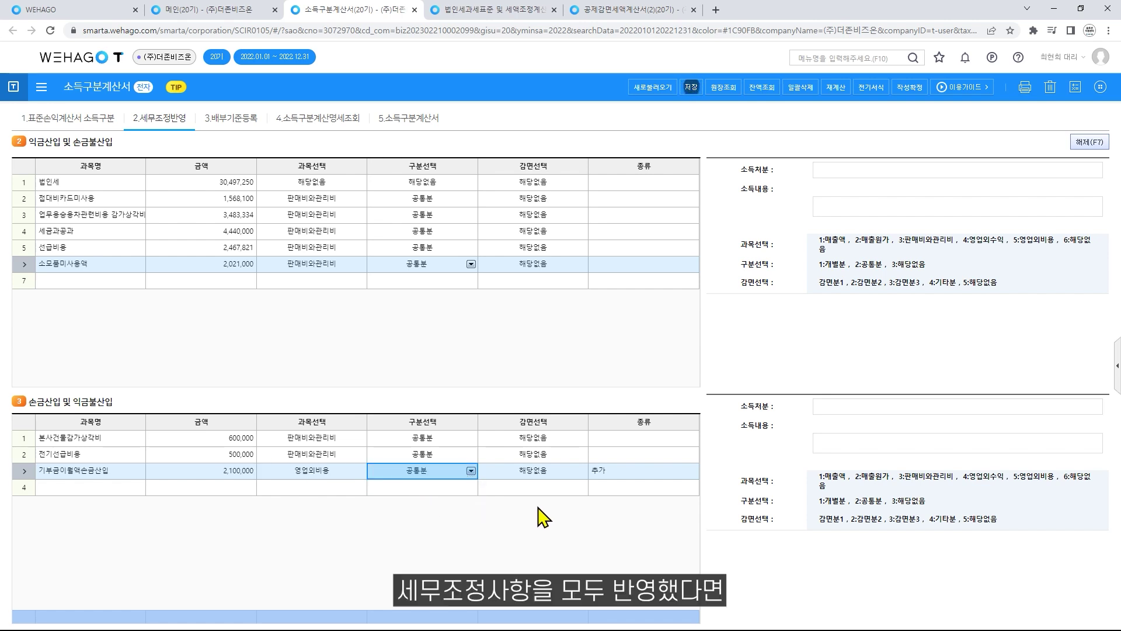
- Review the allocation bases in 배부기준등록, enabling and releasing editing of the 기준금액 table
click(252, 125)
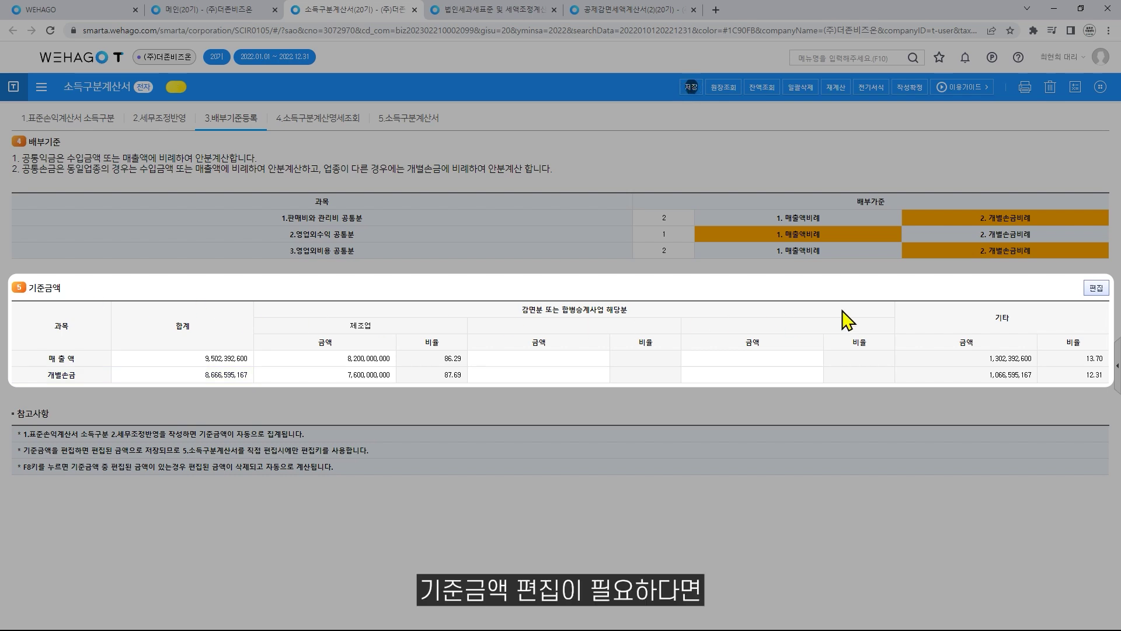
click(1096, 289)
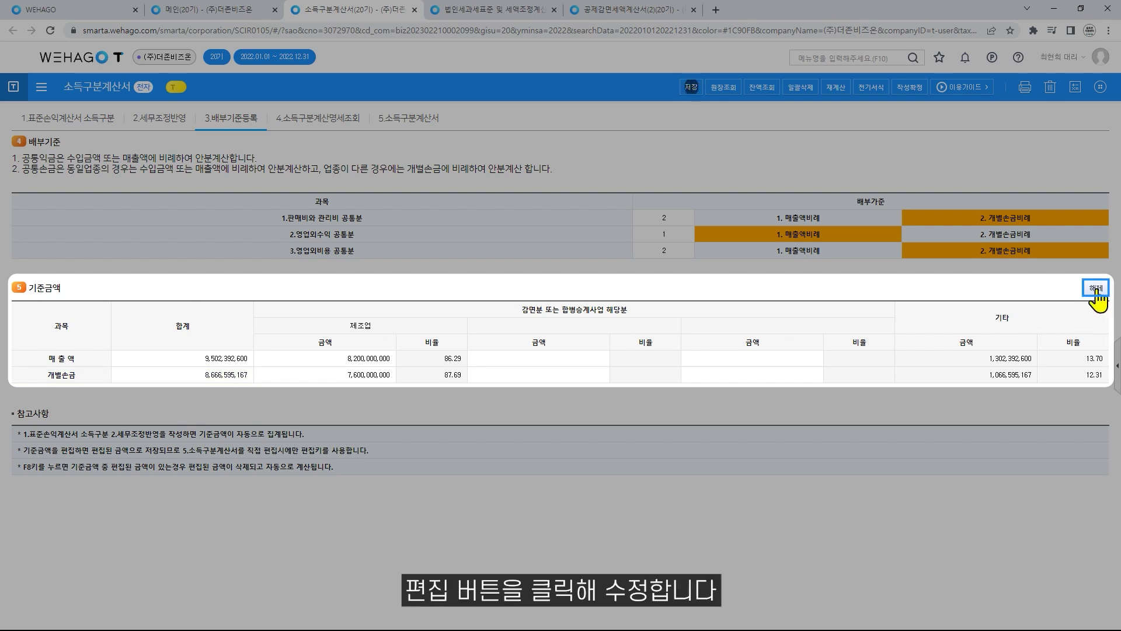
click(374, 374)
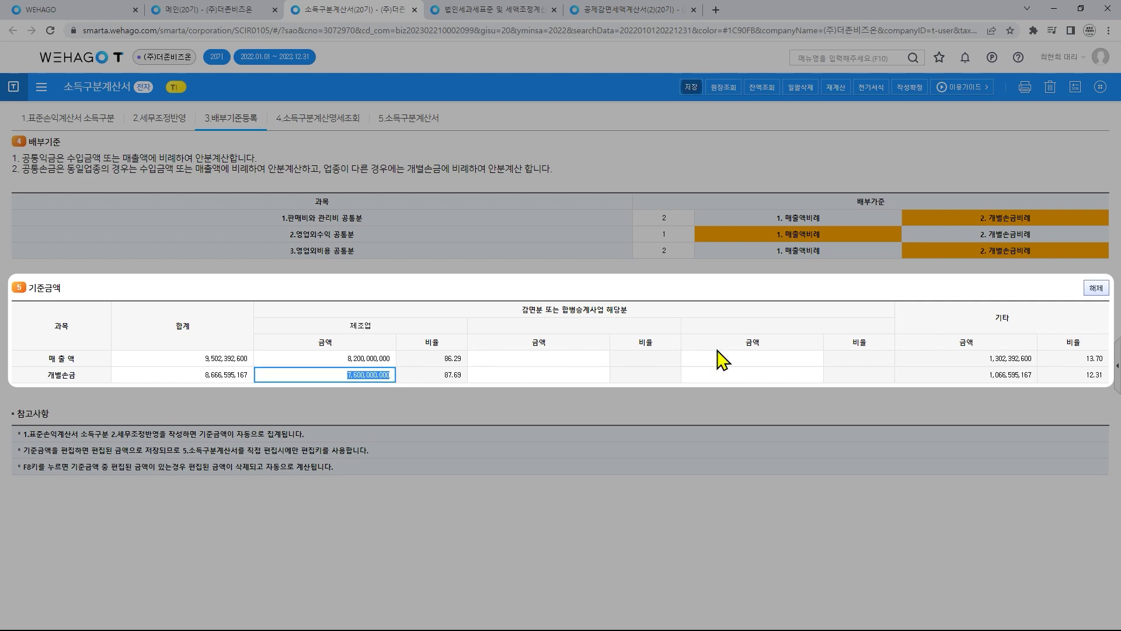
click(1095, 288)
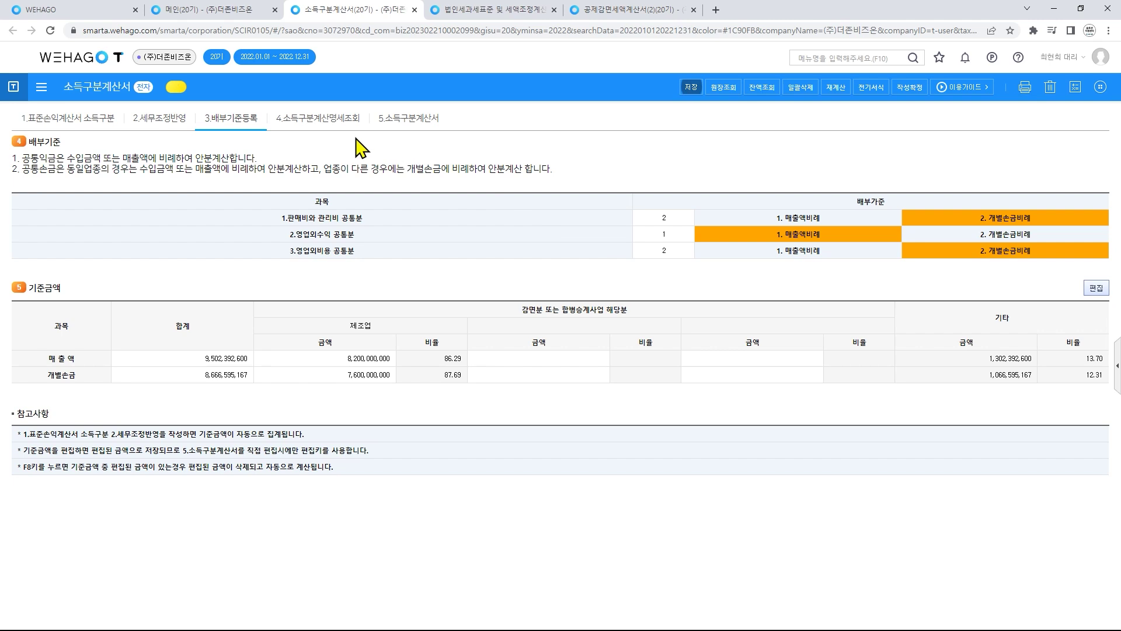
- Review 소득구분계산명세조회 and 소득구분계산서, including the 기타처분 amounts for 각사업년도소득금액에 반영
click(345, 123)
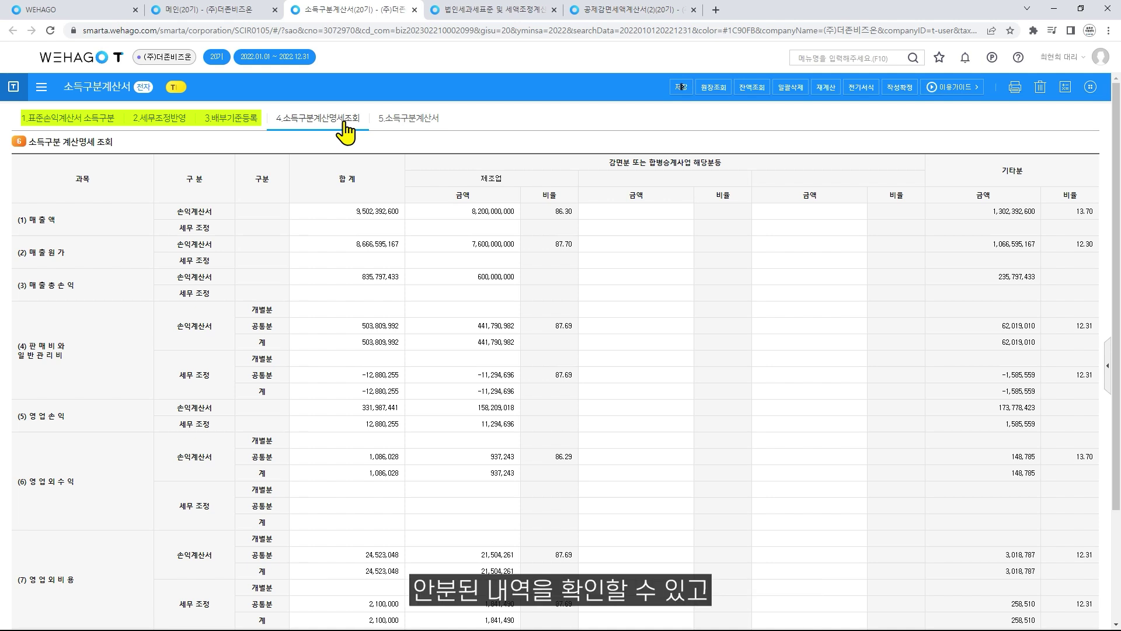
click(422, 126)
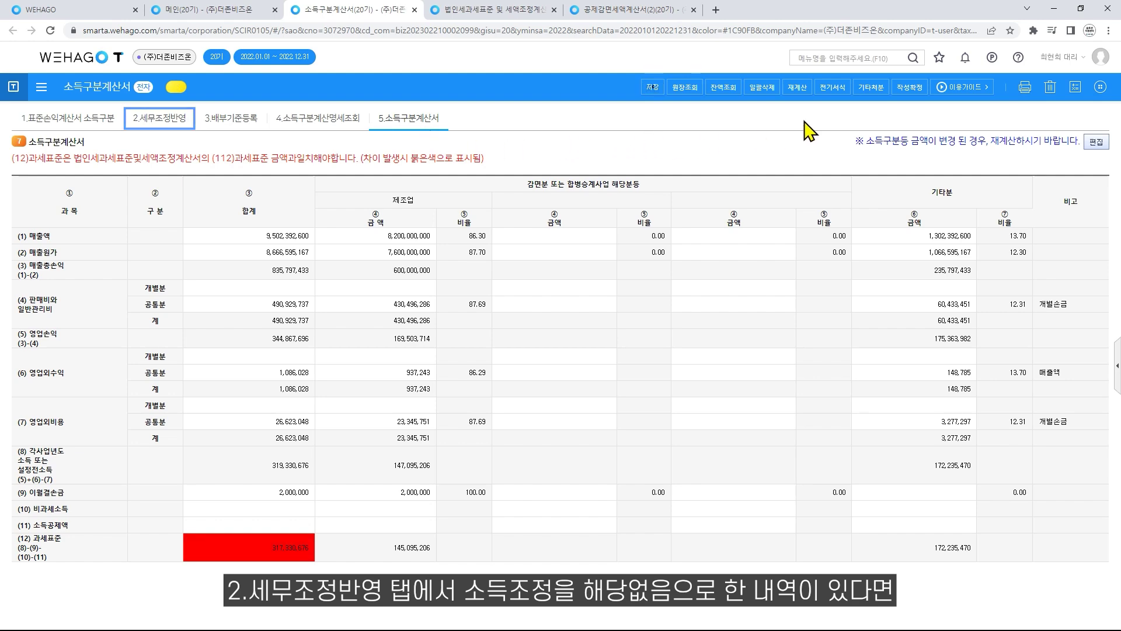
click(883, 87)
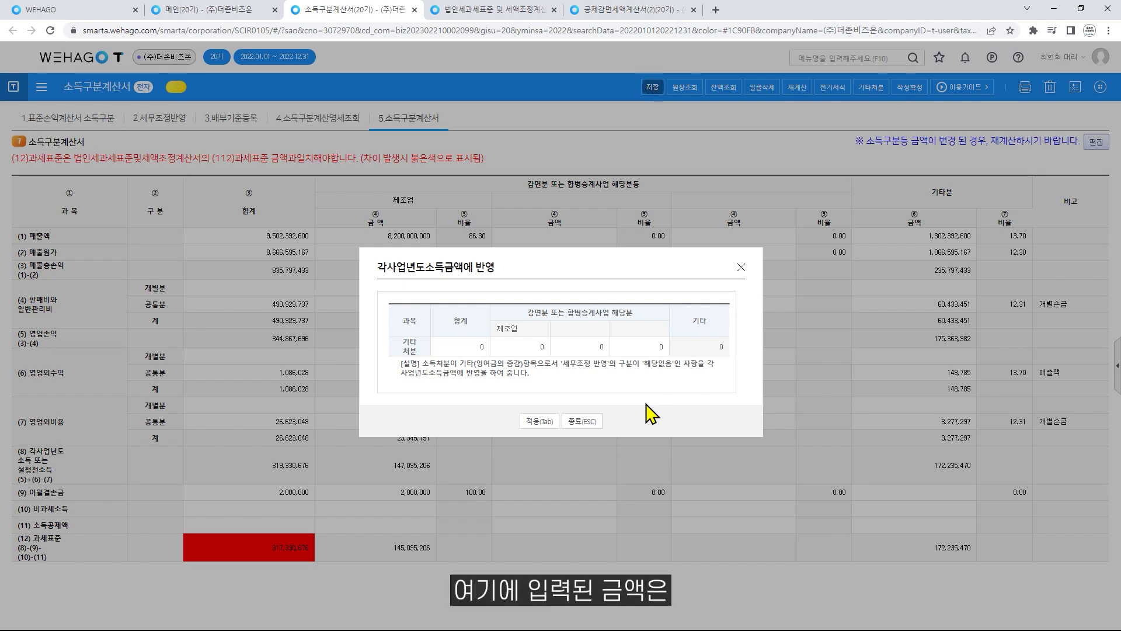
click(584, 421)
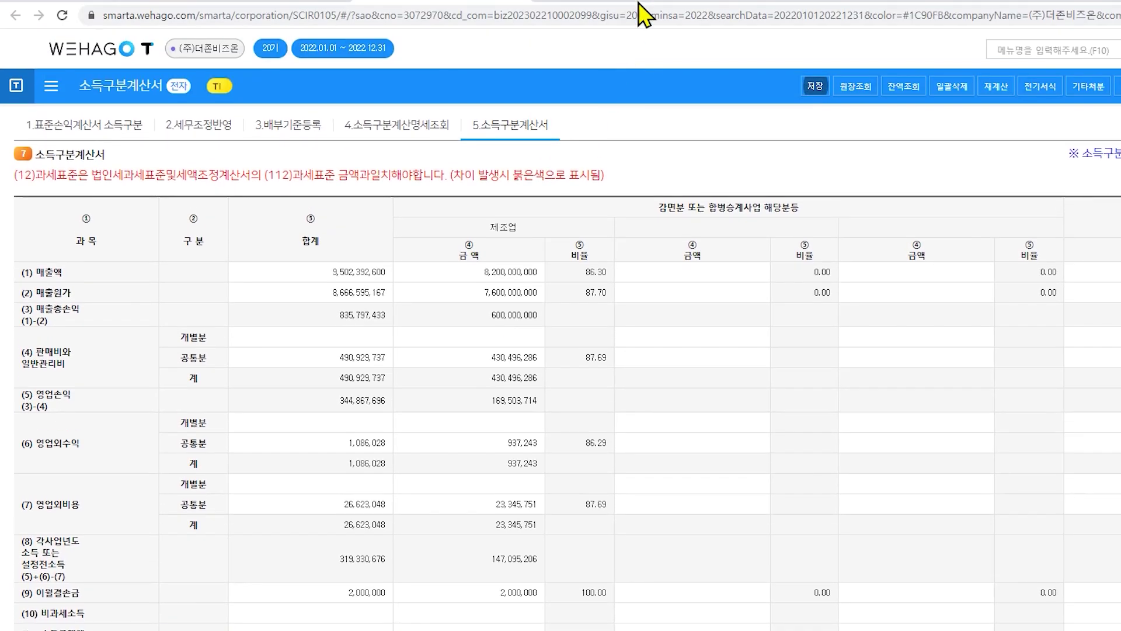
- Check lines 112, 105 and 106 of 법인세과세표준 및 세액조정계산서 and the item classifications in 세무조정반영
click(643, 13)
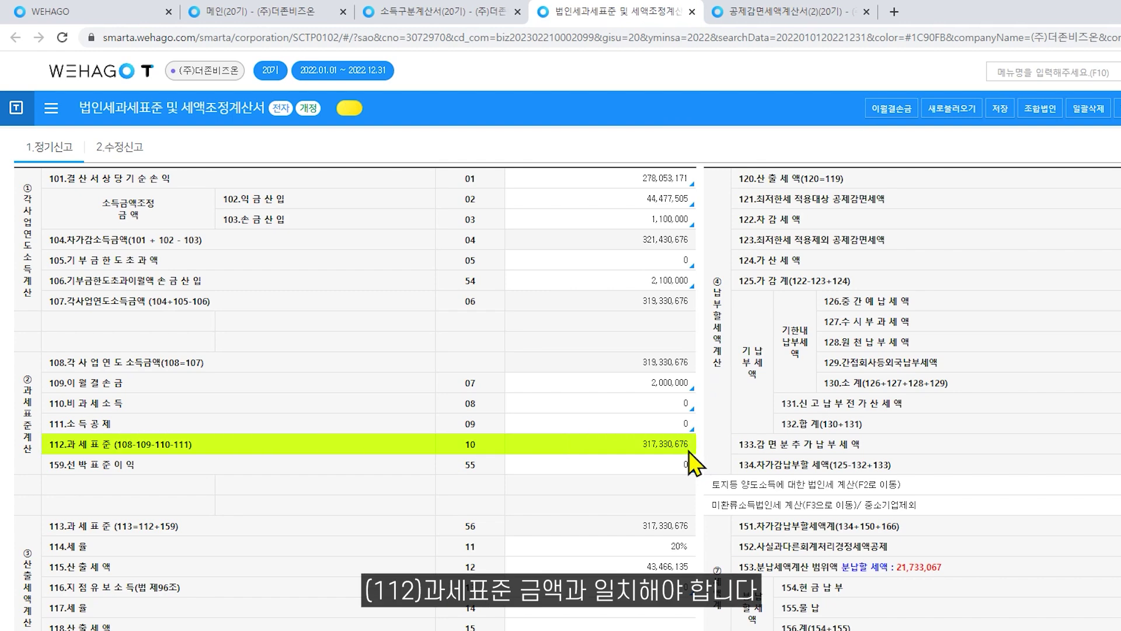
click(493, 11)
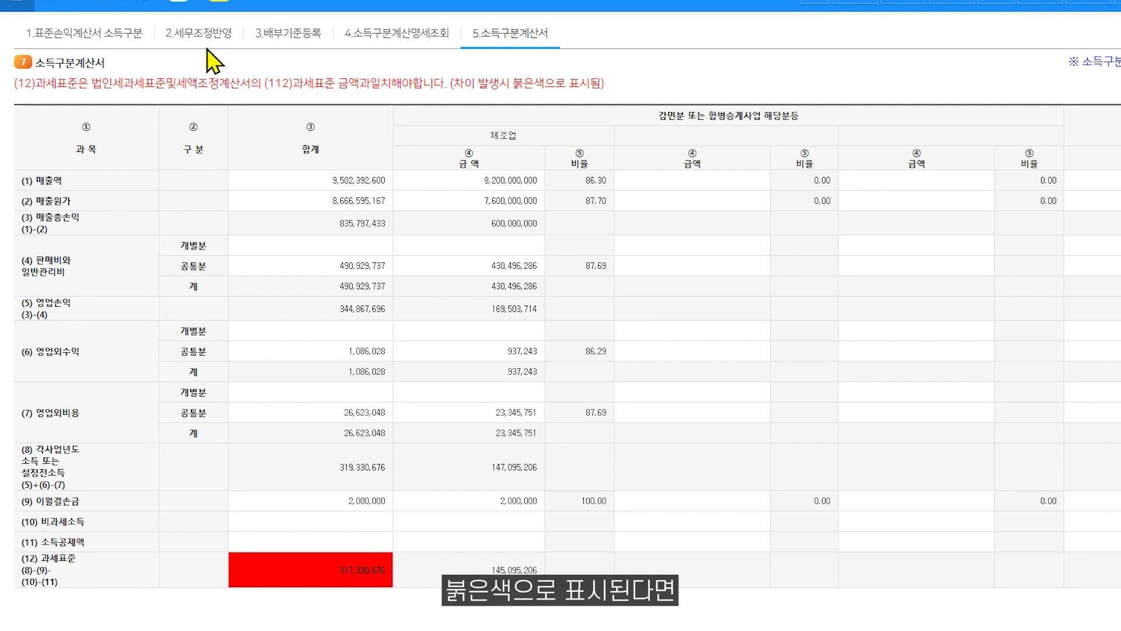
click(204, 13)
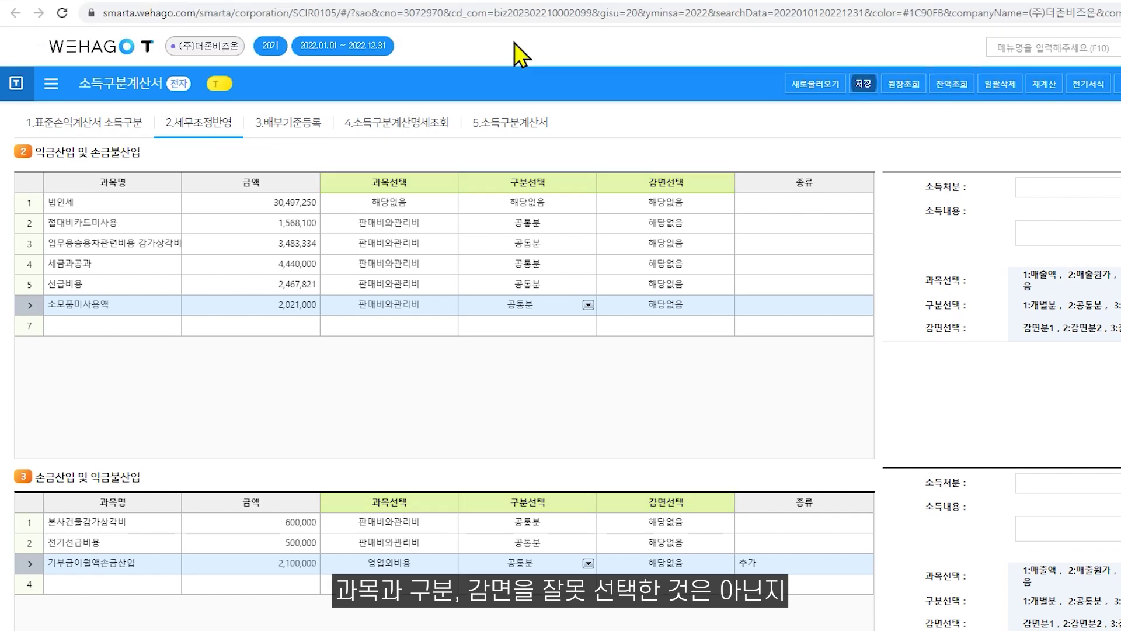
click(626, 11)
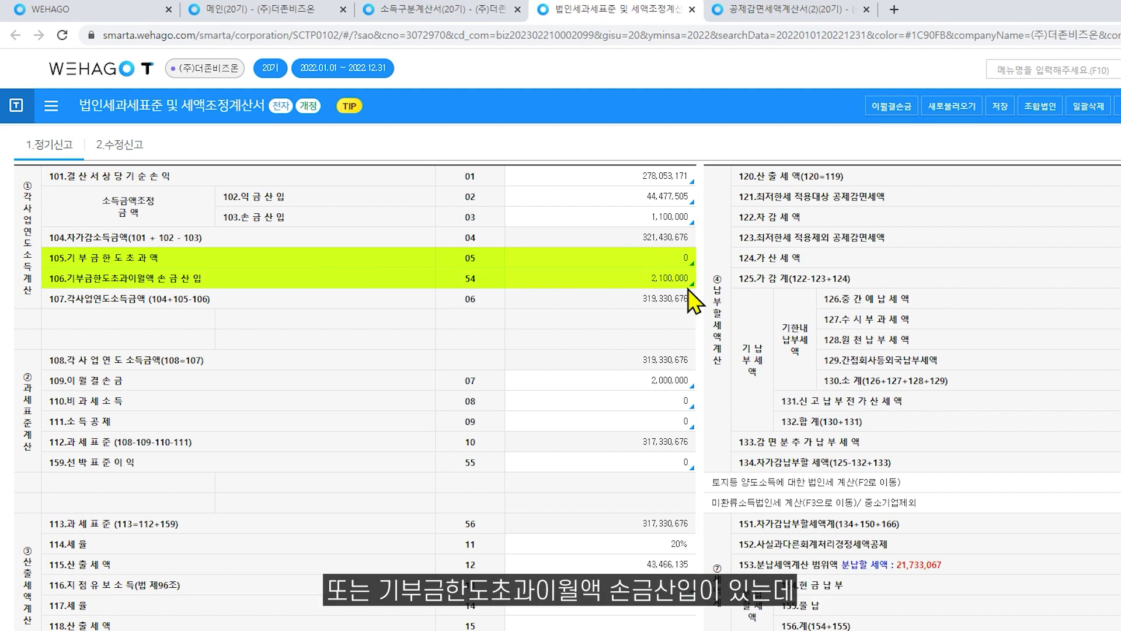
click(461, 9)
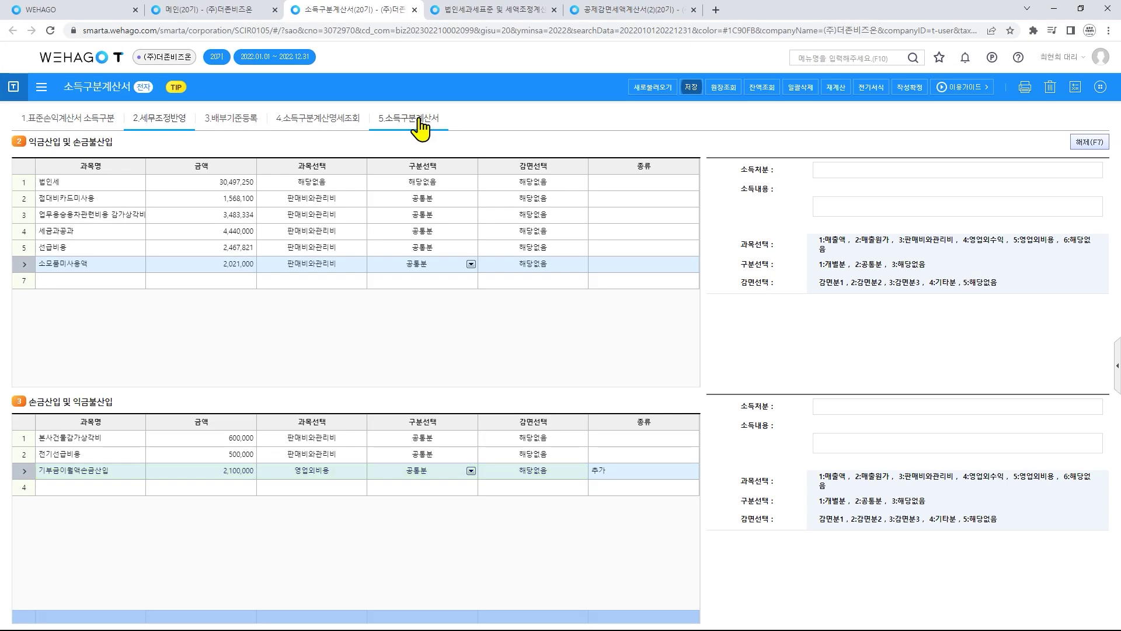
- Recalculate the 소득구분계산서 section, discarding any edited amounts
click(510, 64)
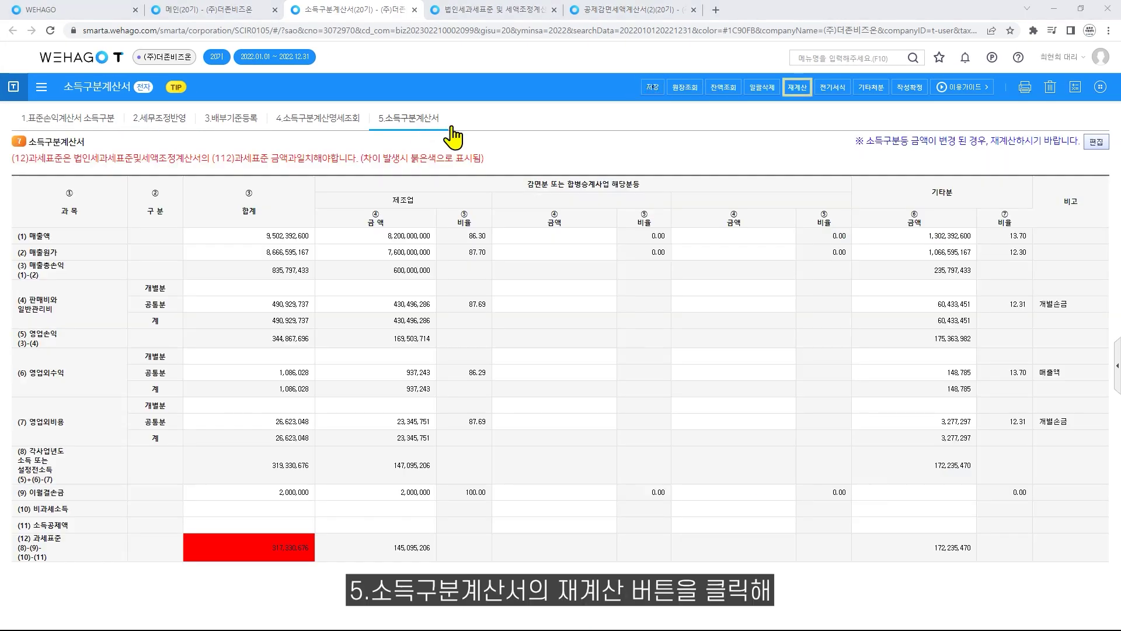
click(797, 89)
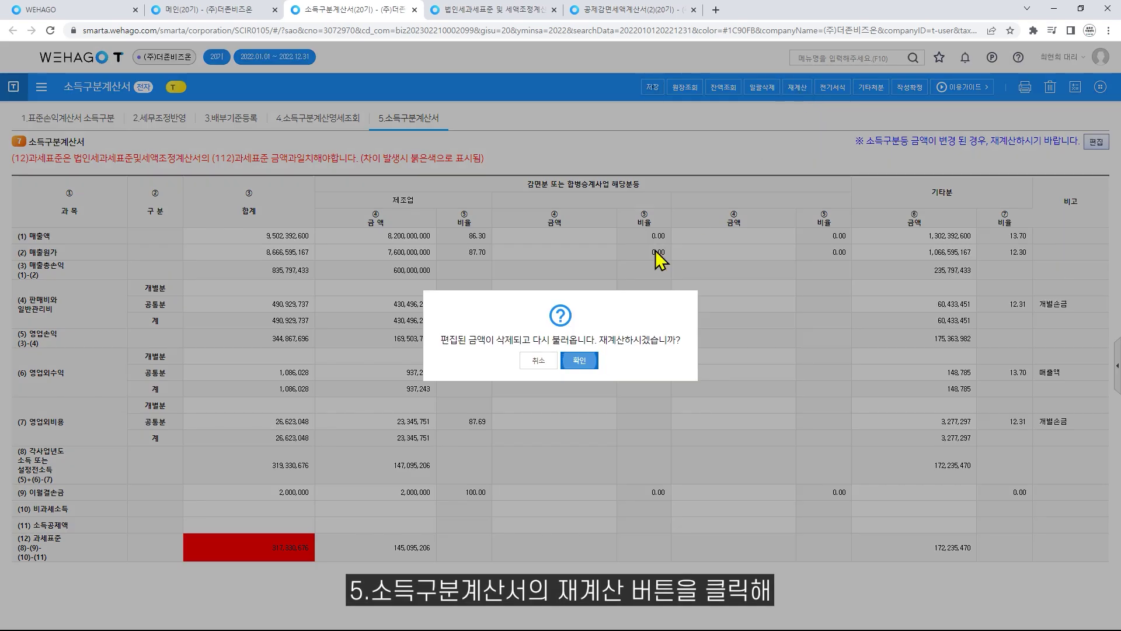
click(580, 360)
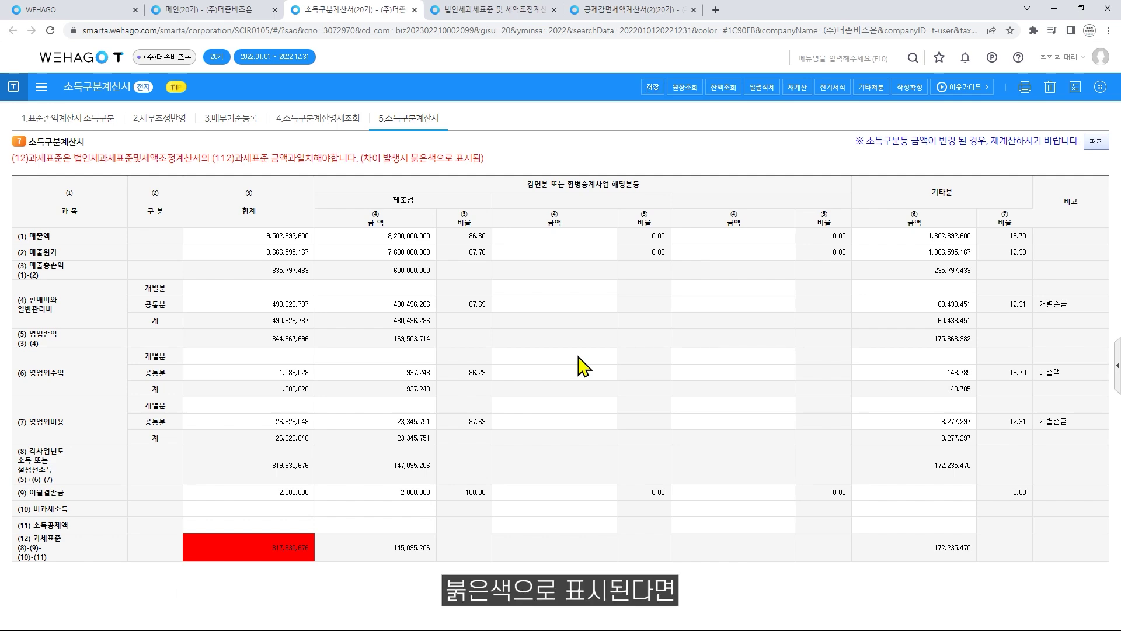
- Save and close both 소득구분계산서 and 법인세과세표준 및 세액조정계산서
click(650, 88)
click(561, 360)
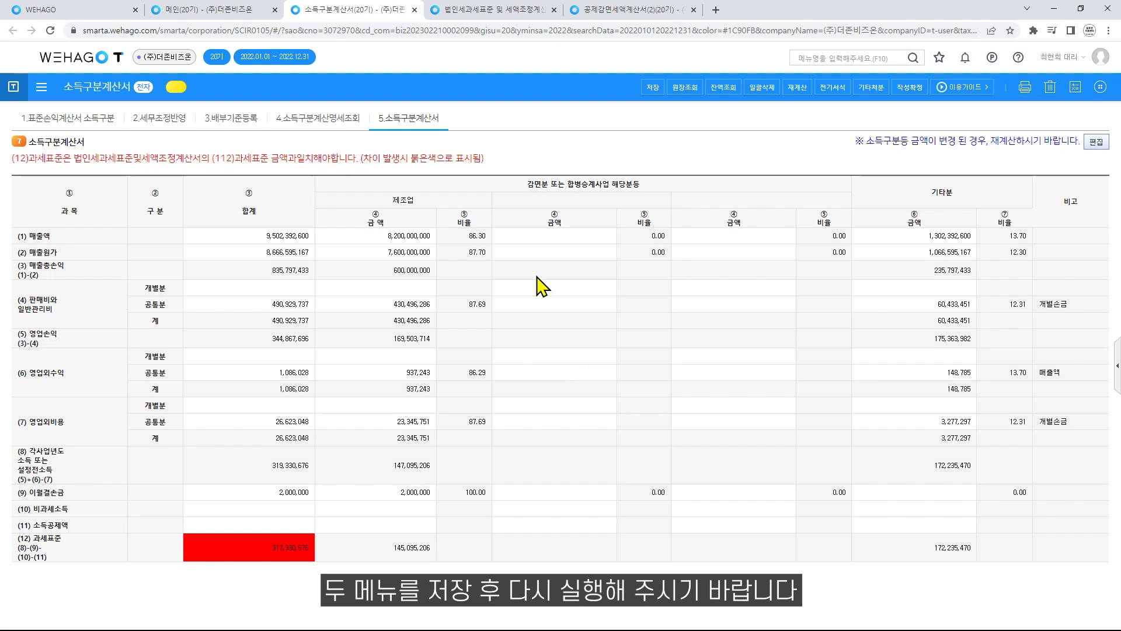
click(414, 10)
click(800, 87)
click(560, 360)
click(414, 10)
- Reopen the 소득구분계산서 form from the main page and display its final 소득구분계산서 section
click(210, 10)
click(328, 273)
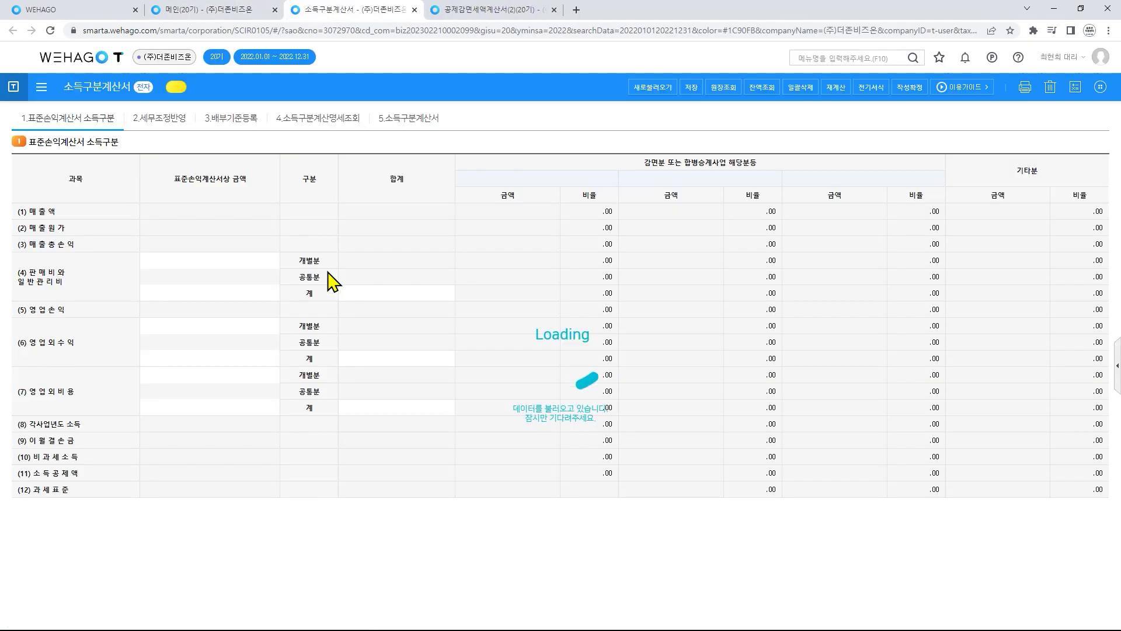
click(416, 120)
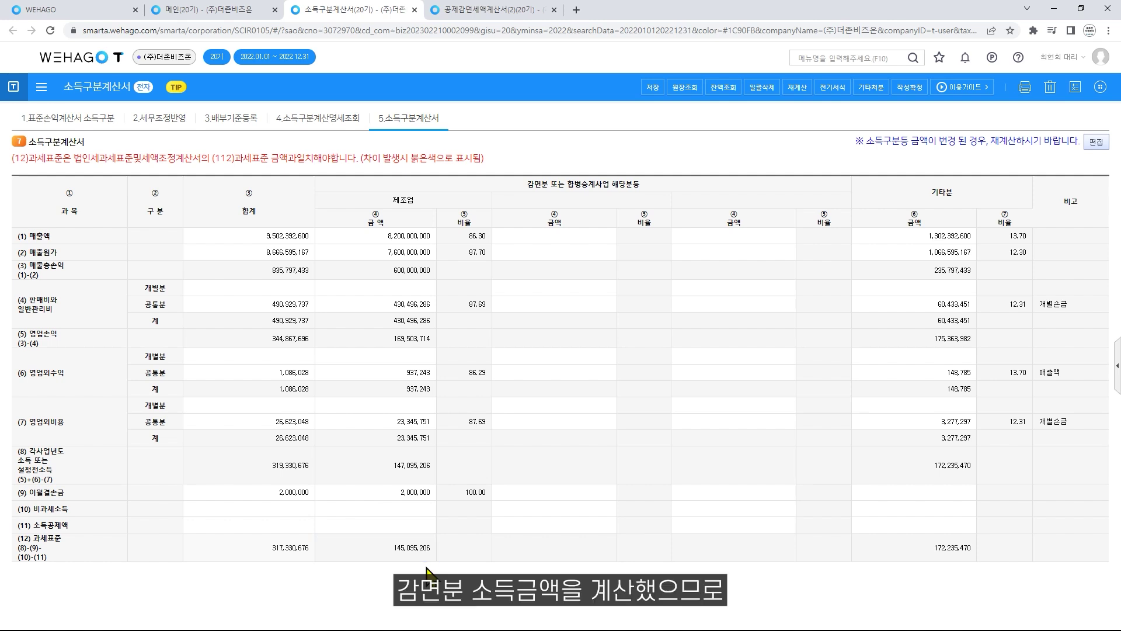
- Switch to 공제감면세액계산서(2) and add 중소기업에 대한 특별세액감면 (법 제7조) as the 구분
click(517, 10)
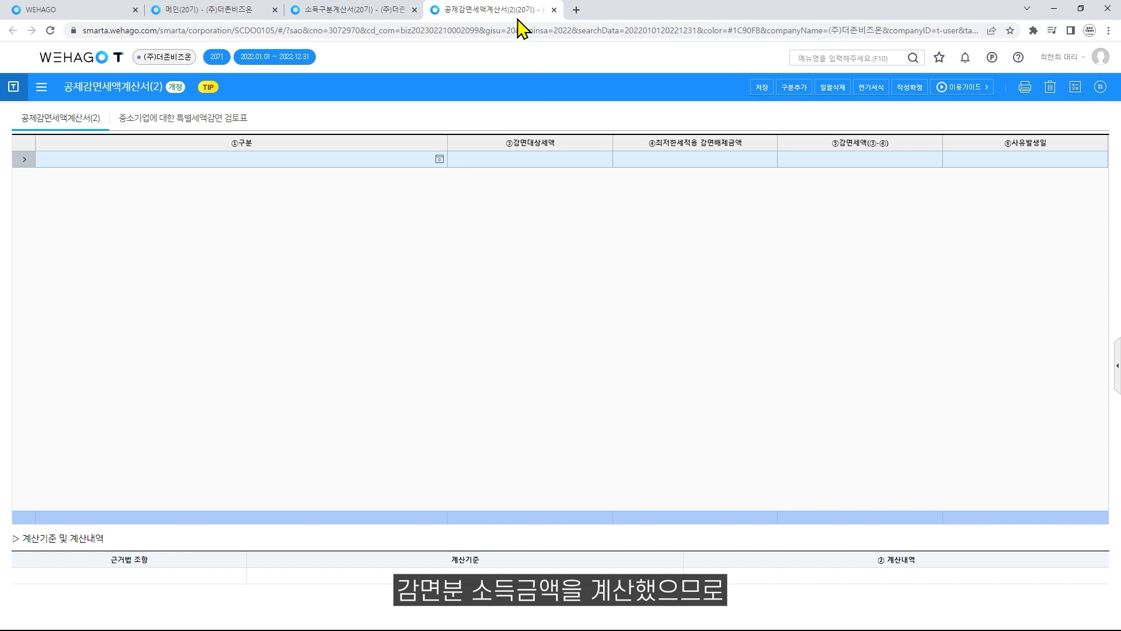
click(441, 163)
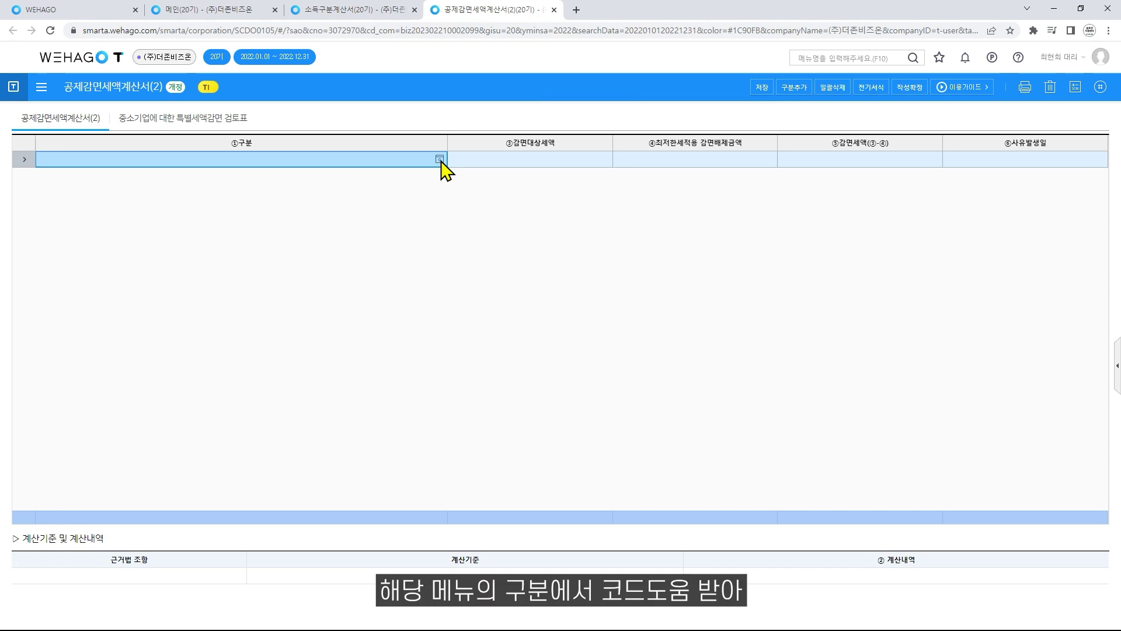
click(440, 160)
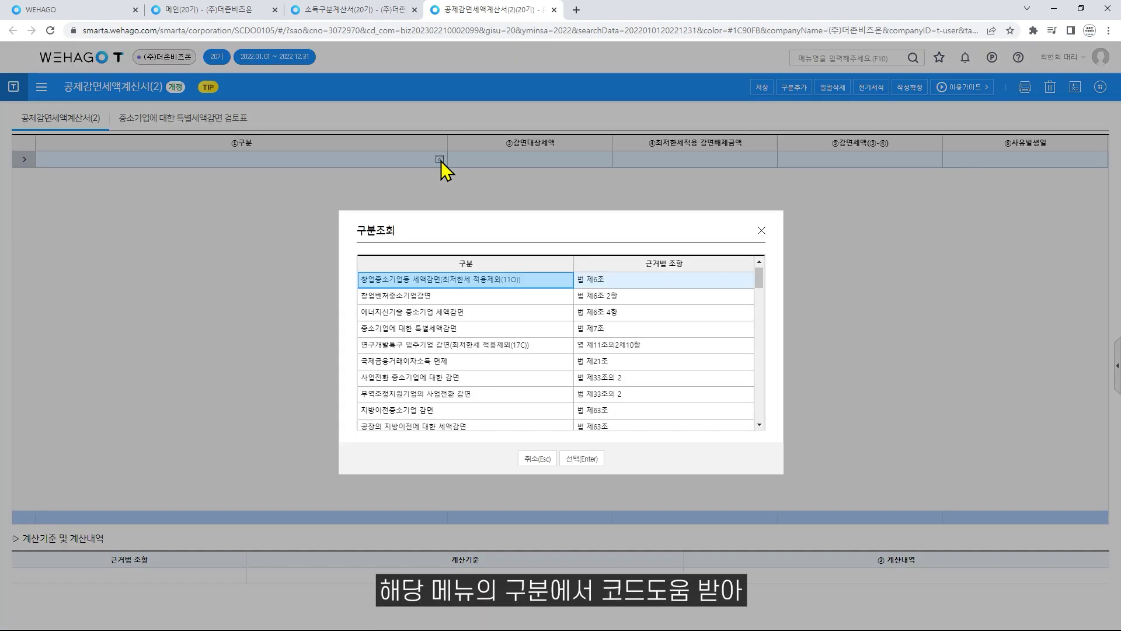
click(570, 328)
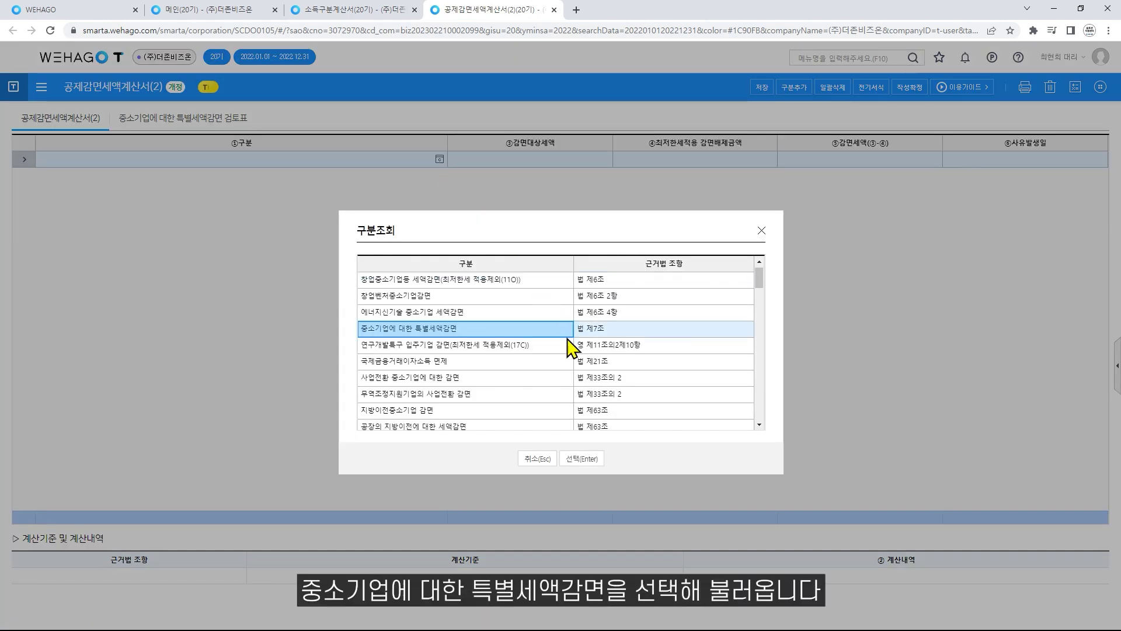
click(583, 459)
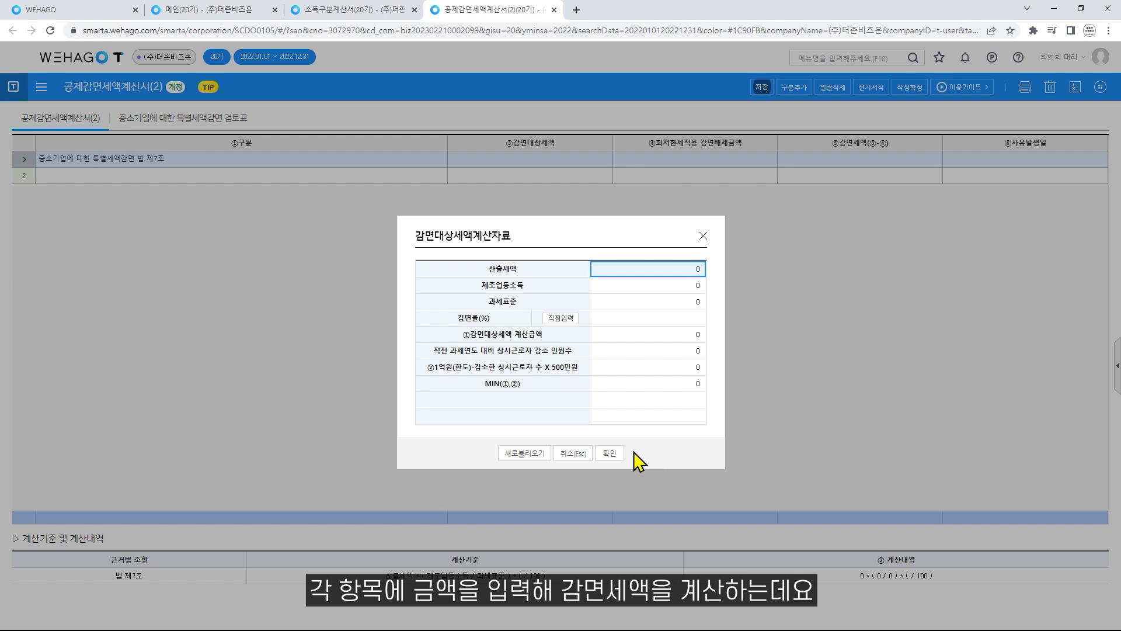
- Load the 산출세액 and 과세표준 into 감면대상세액계산자료 from 법인세과세표준 및 세액조정계산서
click(530, 458)
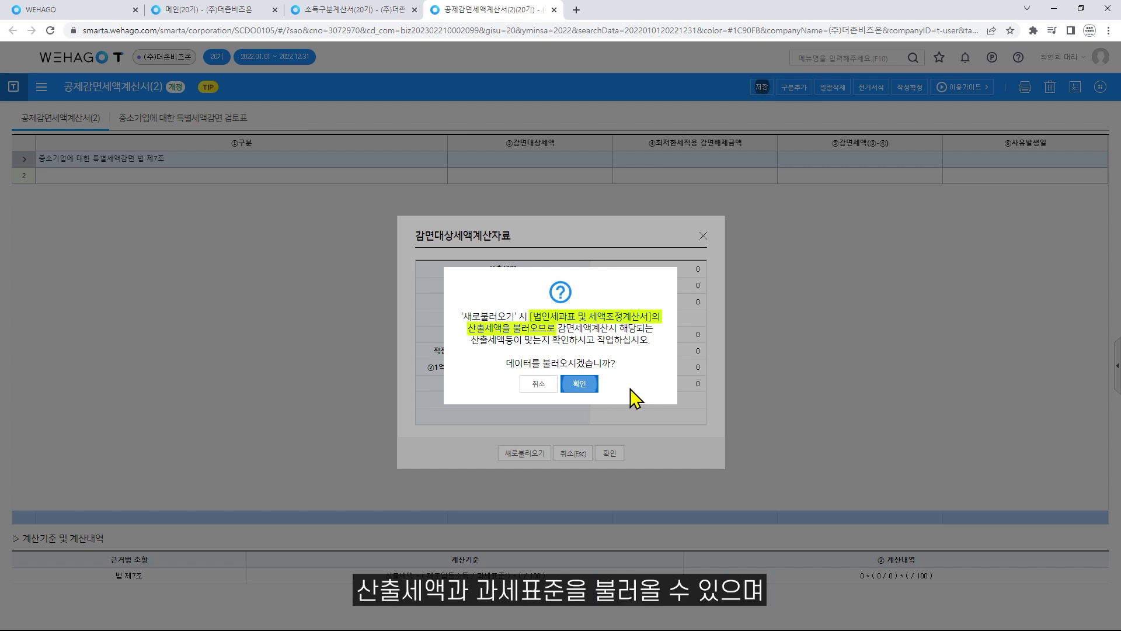
click(590, 386)
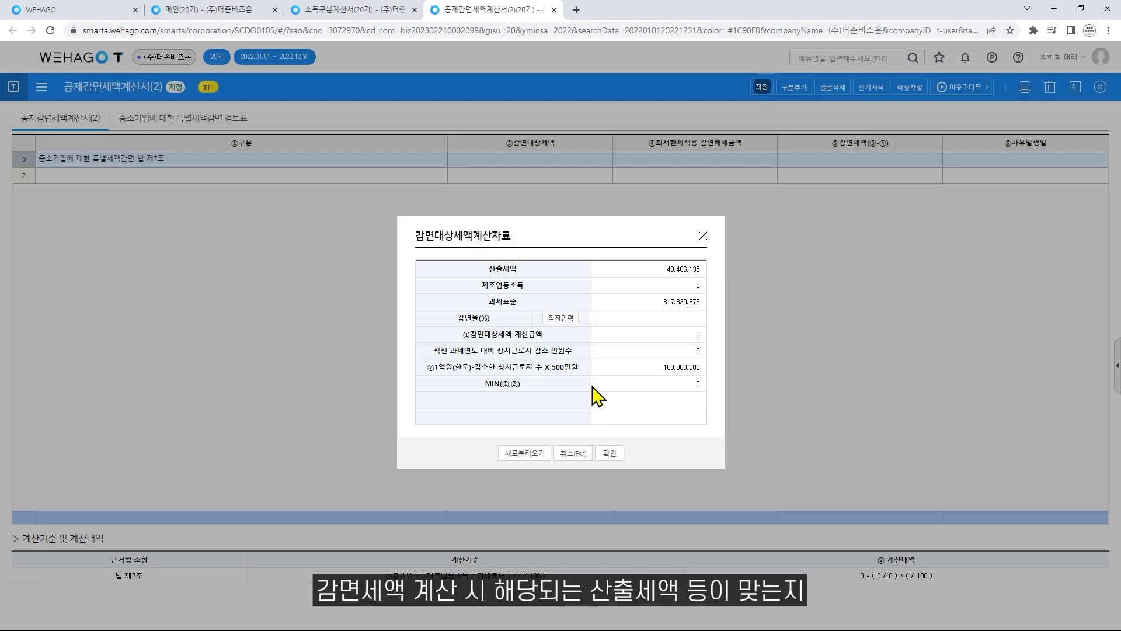
- Look up the 제조업 과세표준 in 소득구분계산서 and enter 145,095,206 as 제조업등소득, with a 감면율 of 20/100
click(703, 288)
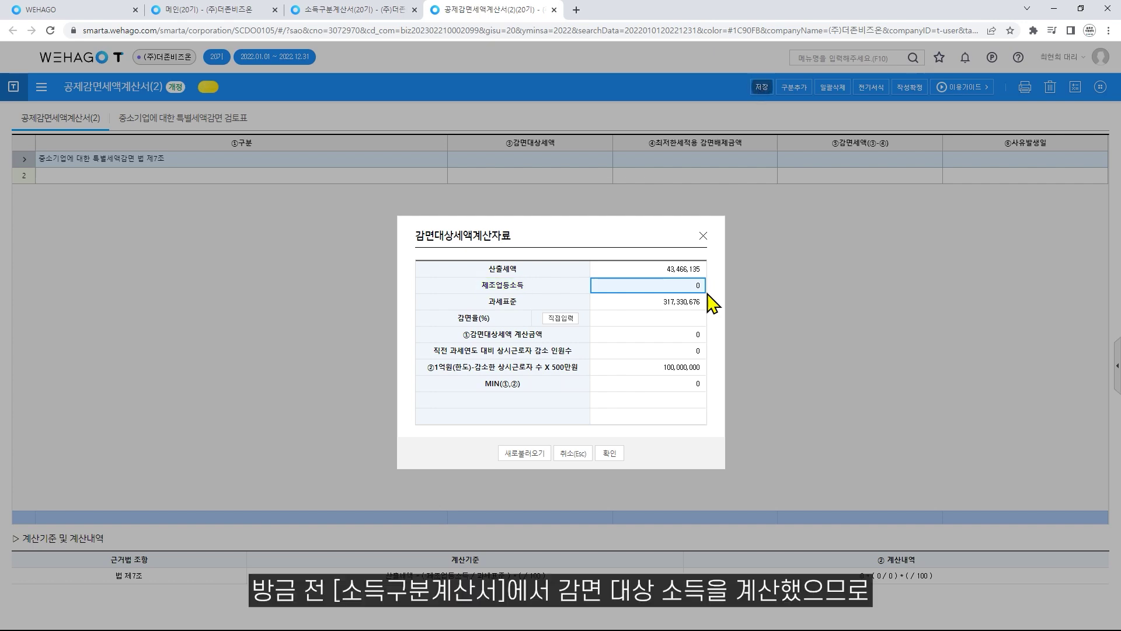
click(382, 10)
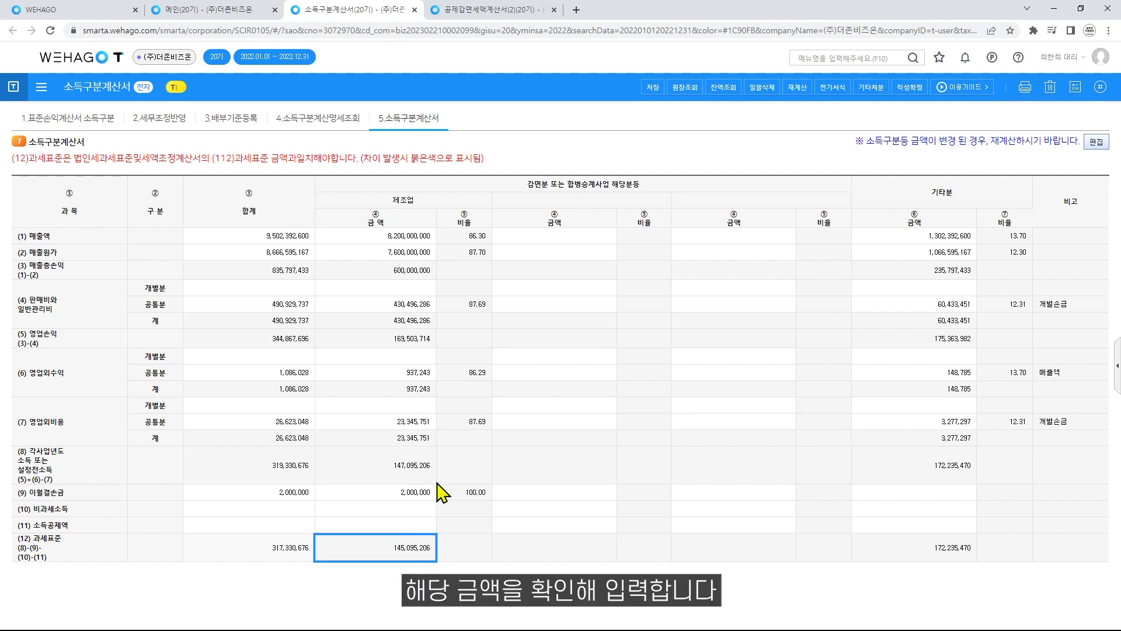
click(527, 10)
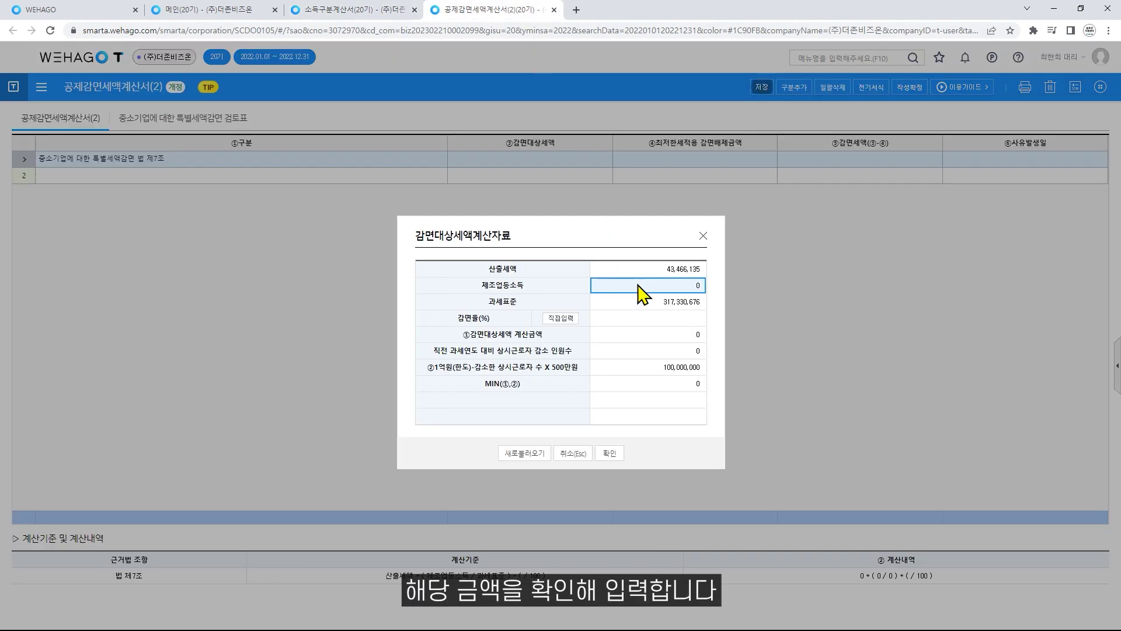
click(639, 284)
text(145095)
text(206)
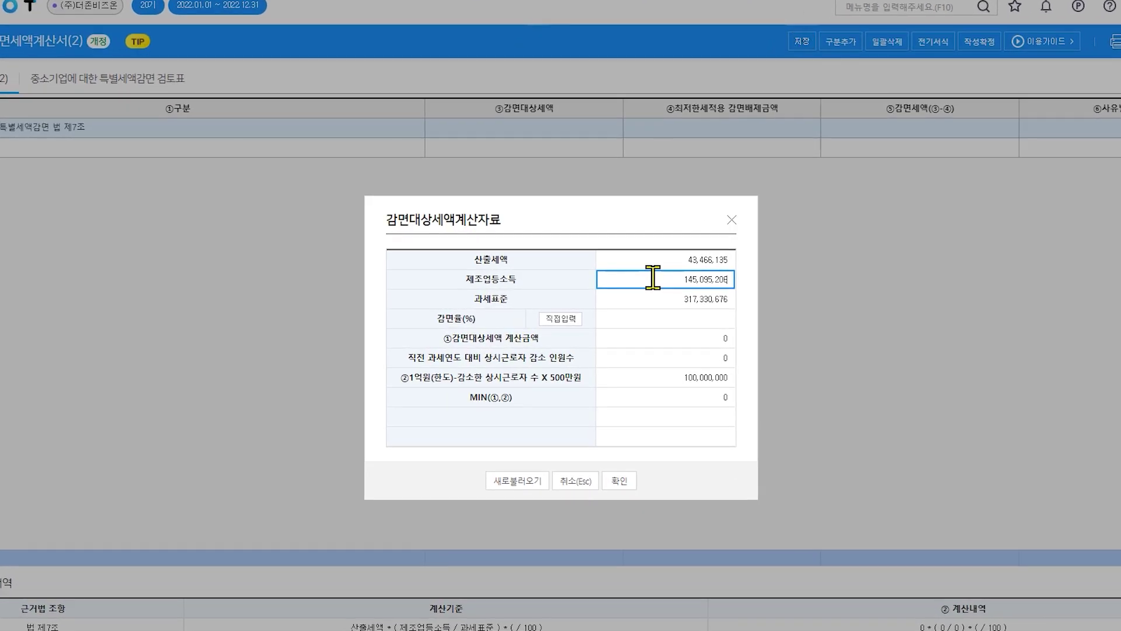
key(Return)
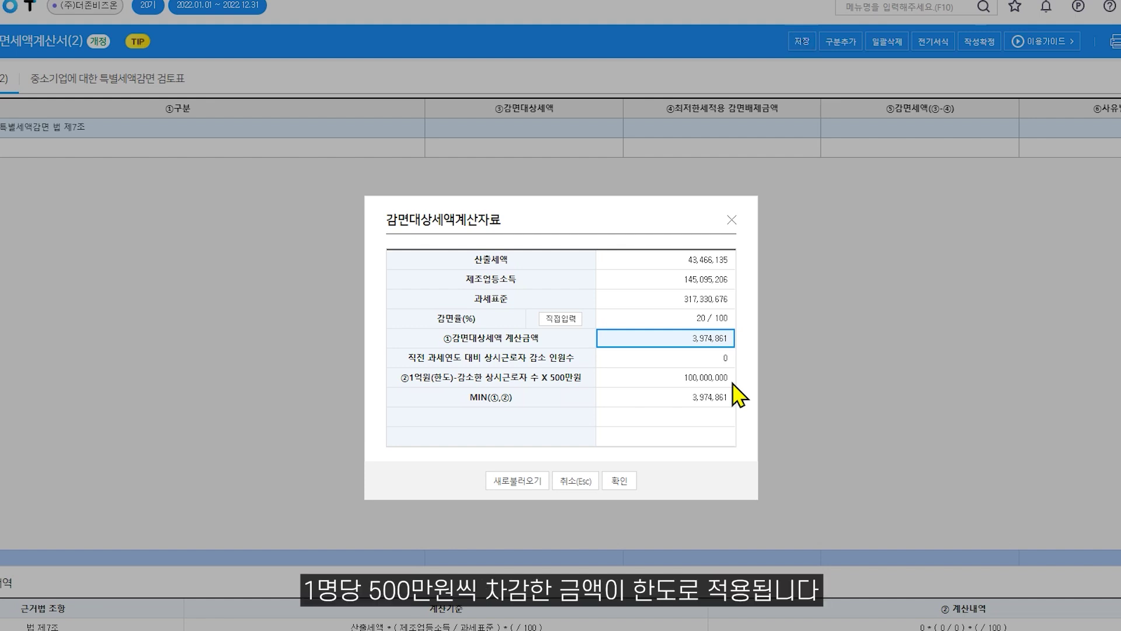
- Open 상시근로자수 계산 and enter 8 for January and 9 for February 2022 in the 해당과세연도 row
click(708, 359)
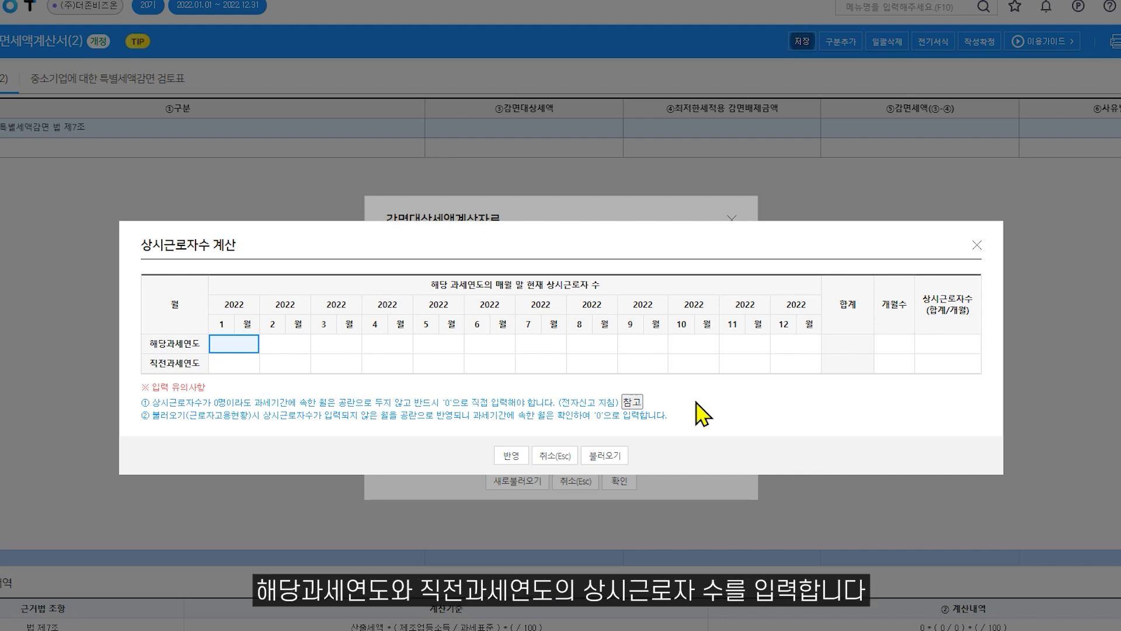
text(8)
key(Return)
text(9)
key(Return)
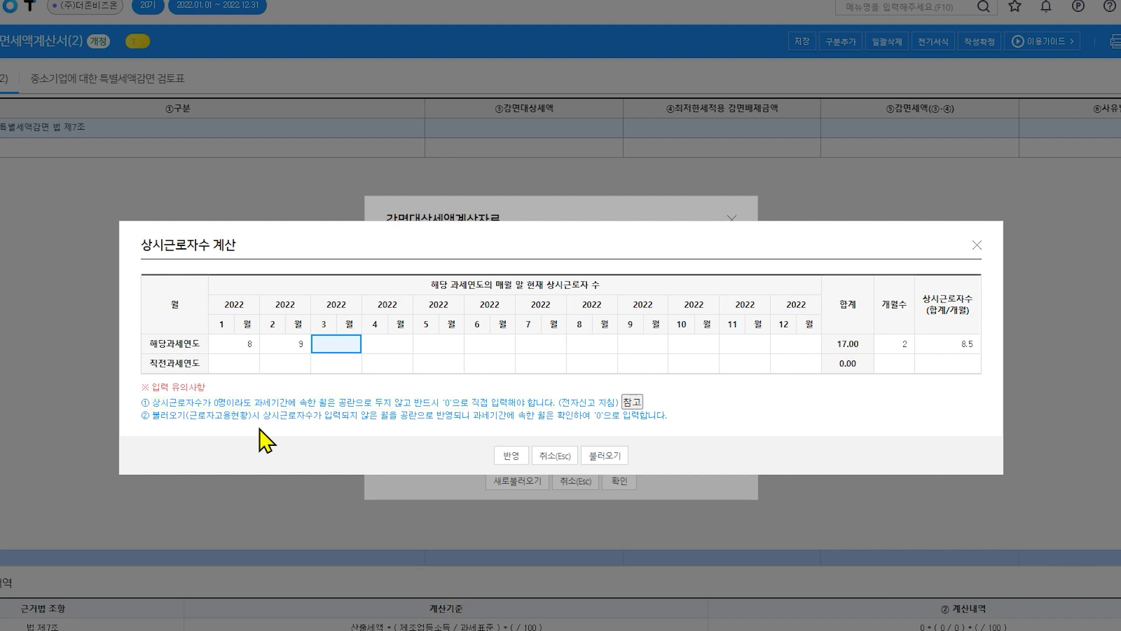
- Check the 참고 entry example for 상시근로자수 계산 and try to load the monthly counts from 근로자고용현황
click(631, 402)
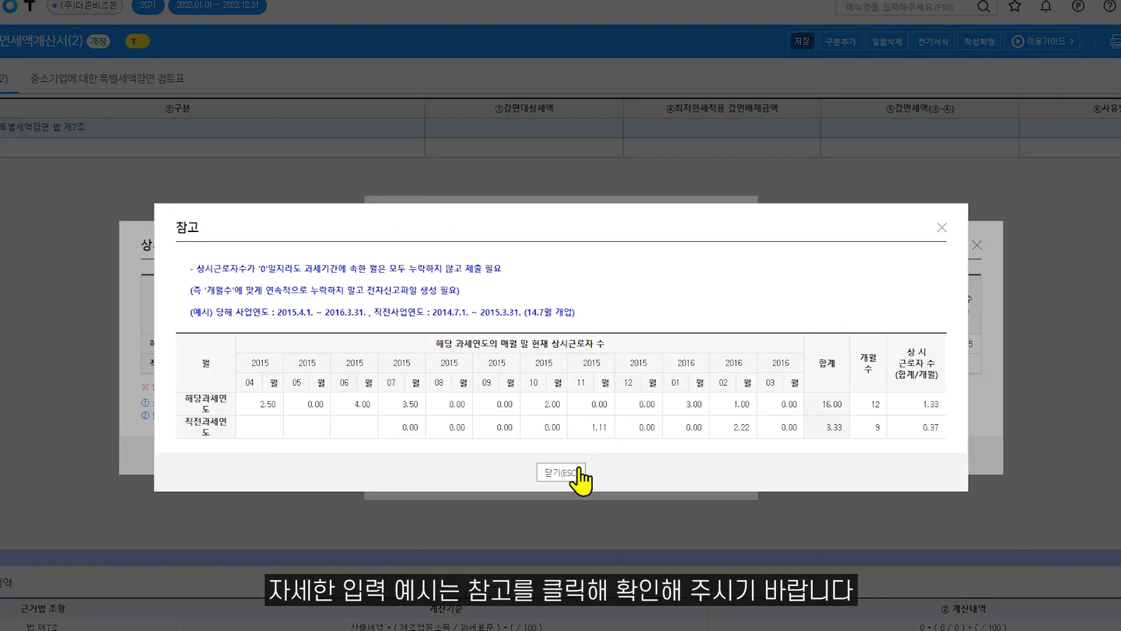
click(575, 478)
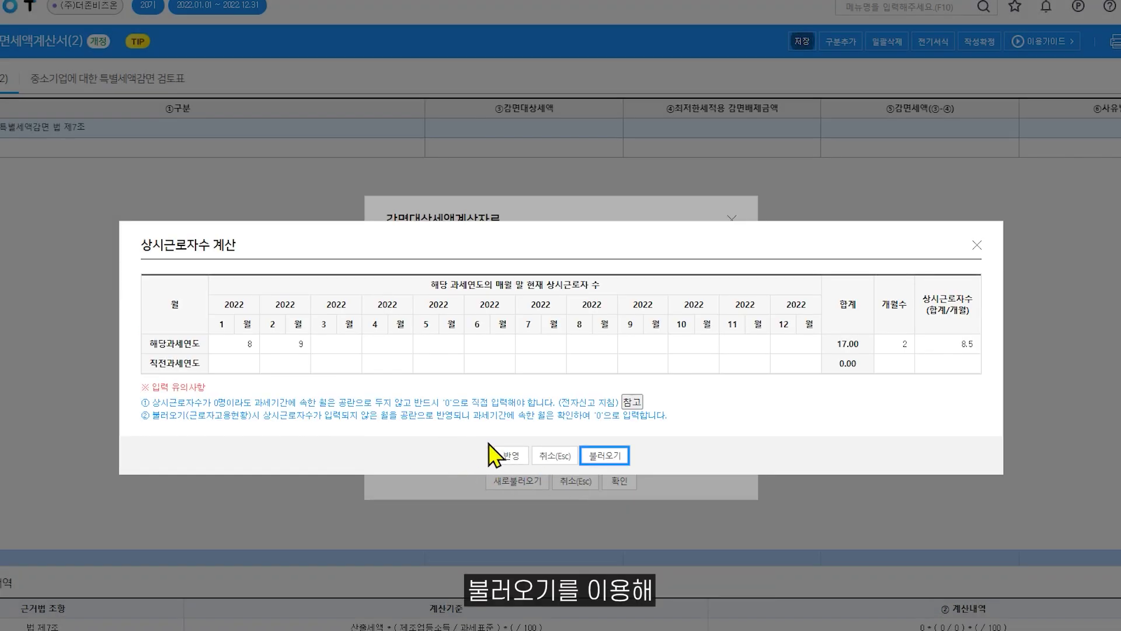
click(601, 455)
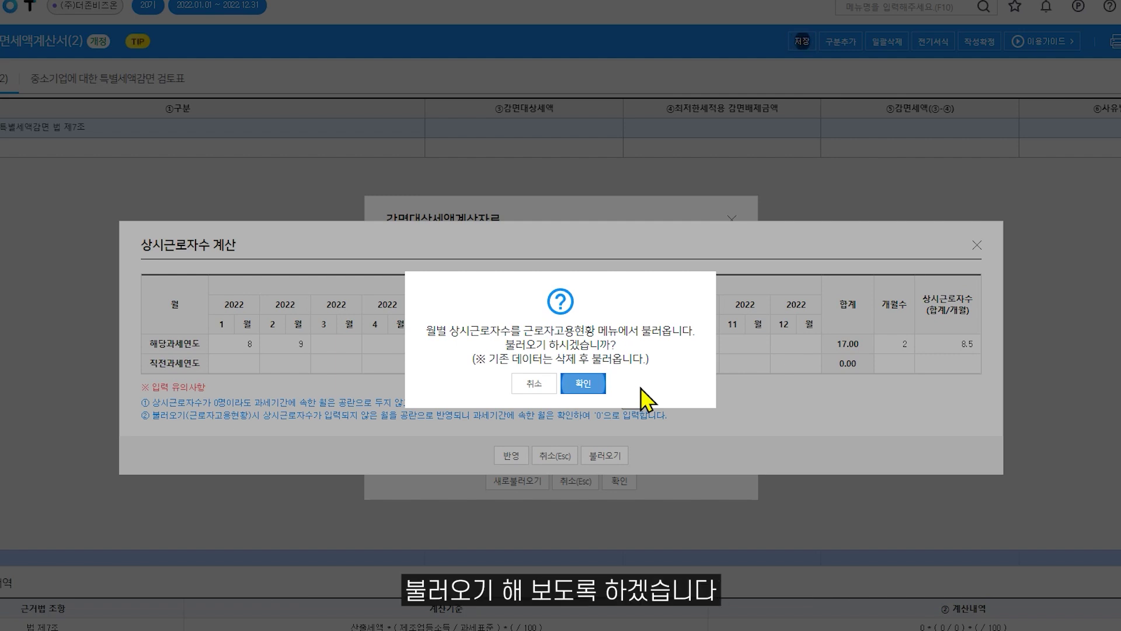
click(583, 383)
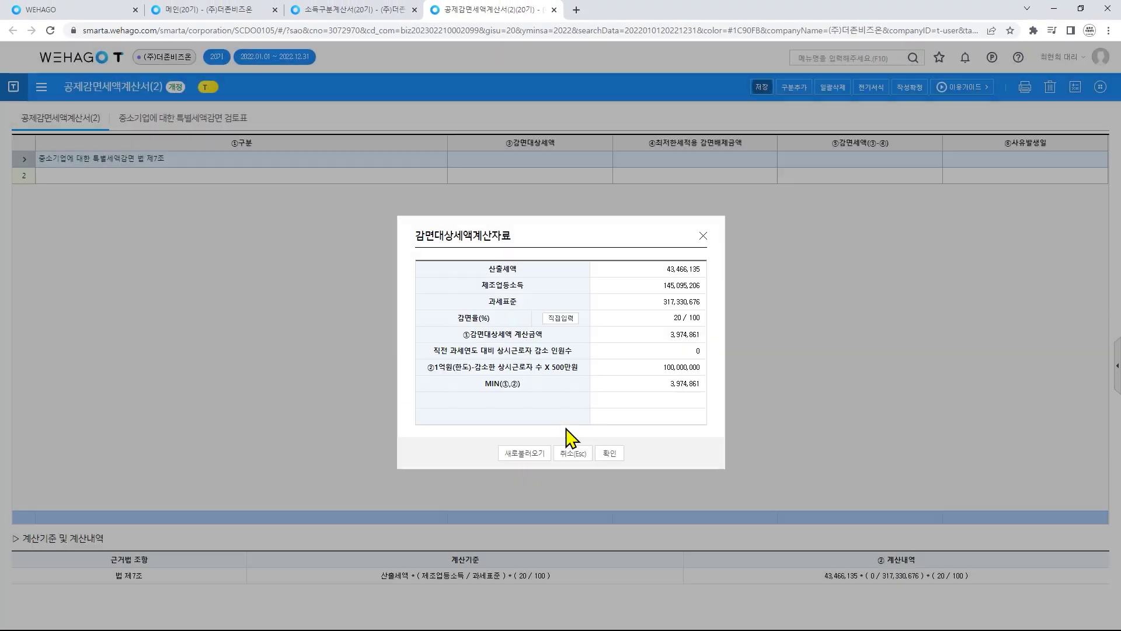
- Confirm the 감면대상세액계산자료 and open 근로자고용현황(공제세액계산용) under 조특법서식II from the main page
click(608, 454)
click(236, 10)
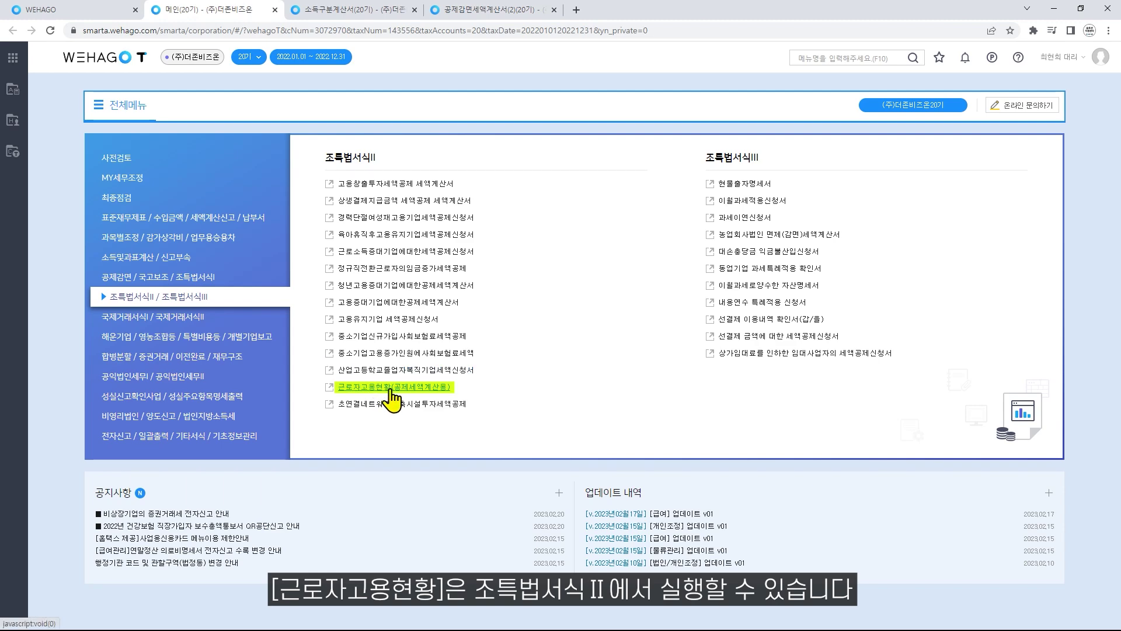
click(333, 389)
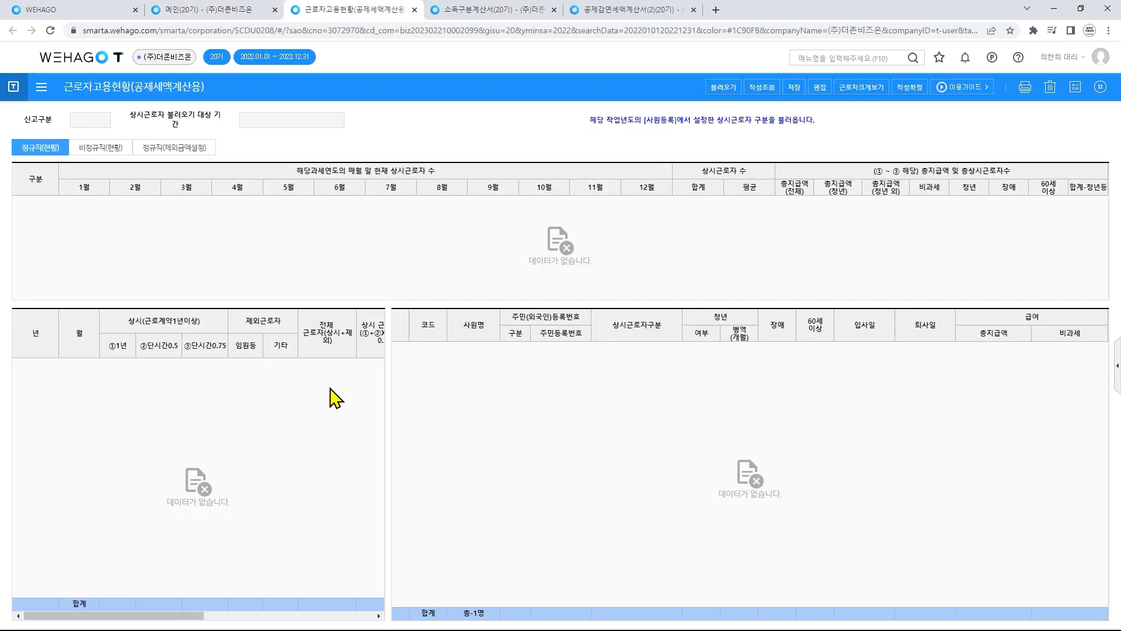
- Load the 정기신고 employee data for 2021-01 to 2022-12 into 근로자고용현황, including month-end leavers
click(723, 87)
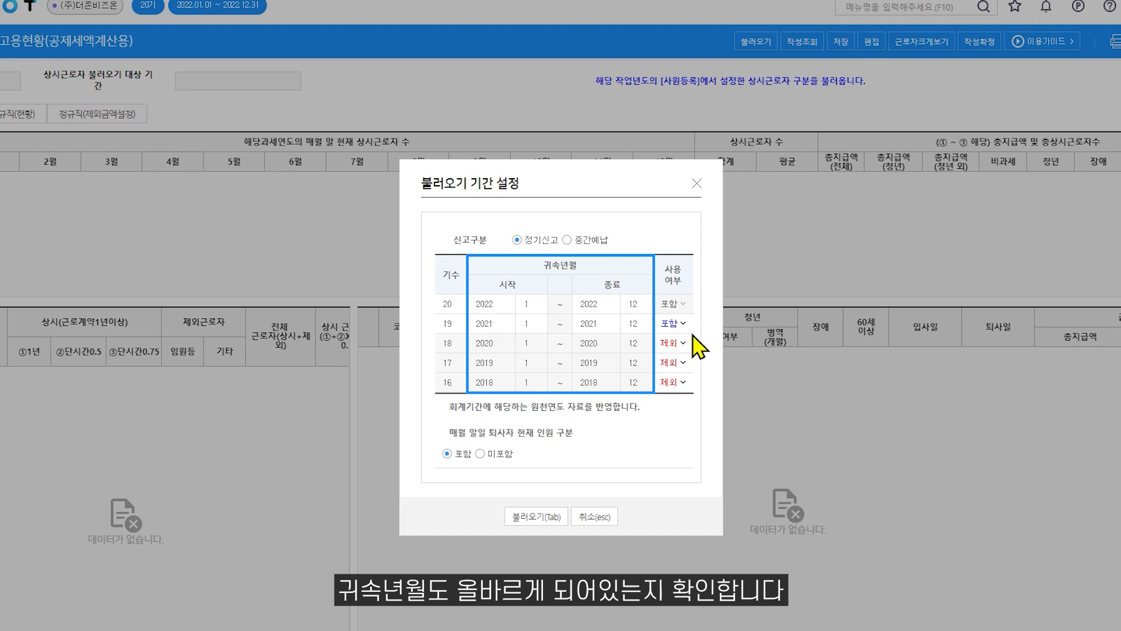
click(536, 517)
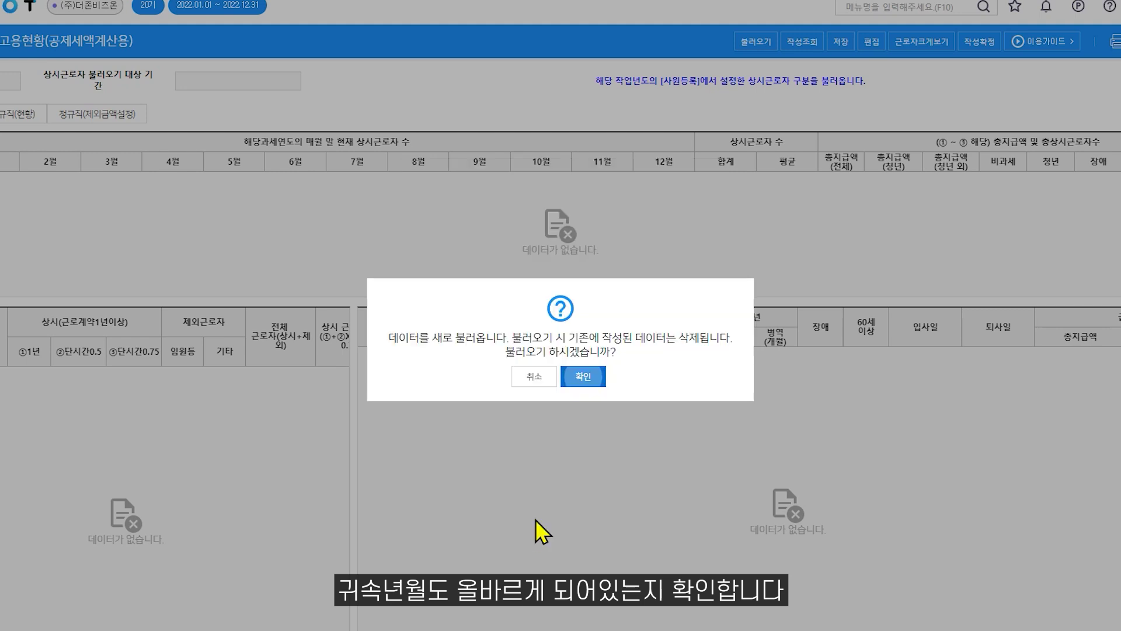
click(585, 379)
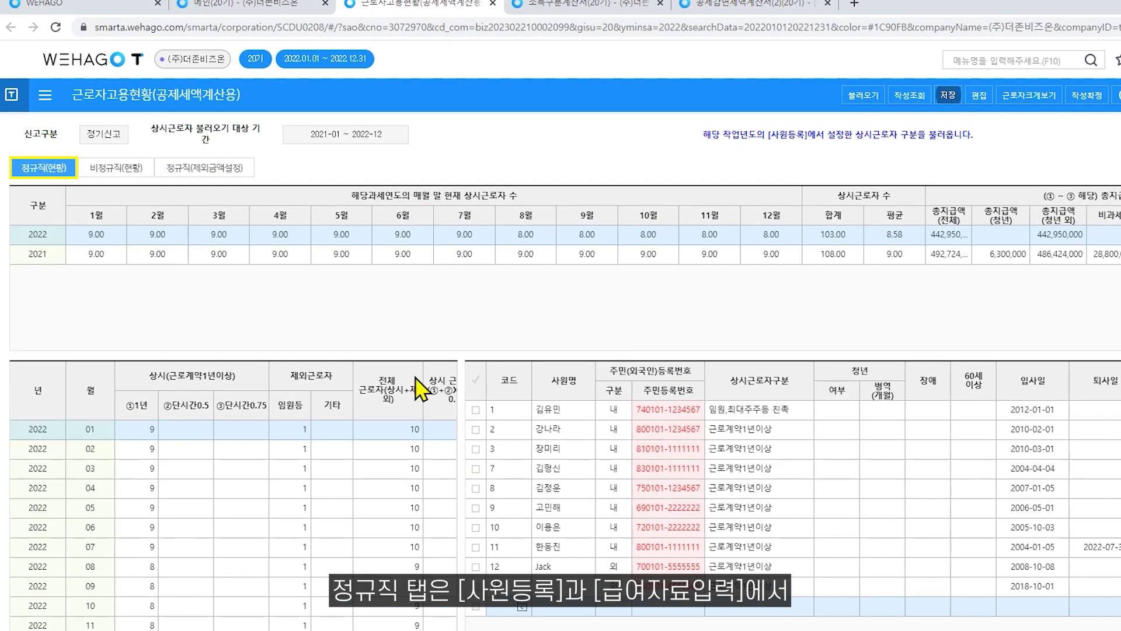
- Review the 비정규직(현황) and 정규직(제외금액설정) sections and return to 정규직(현황)
click(121, 174)
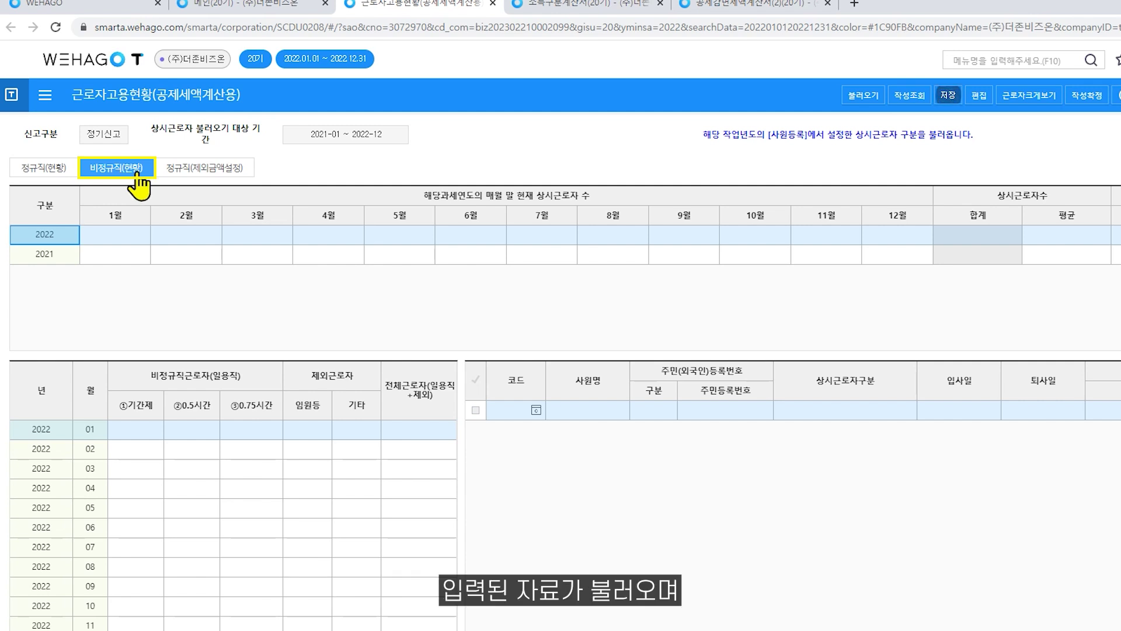
click(206, 174)
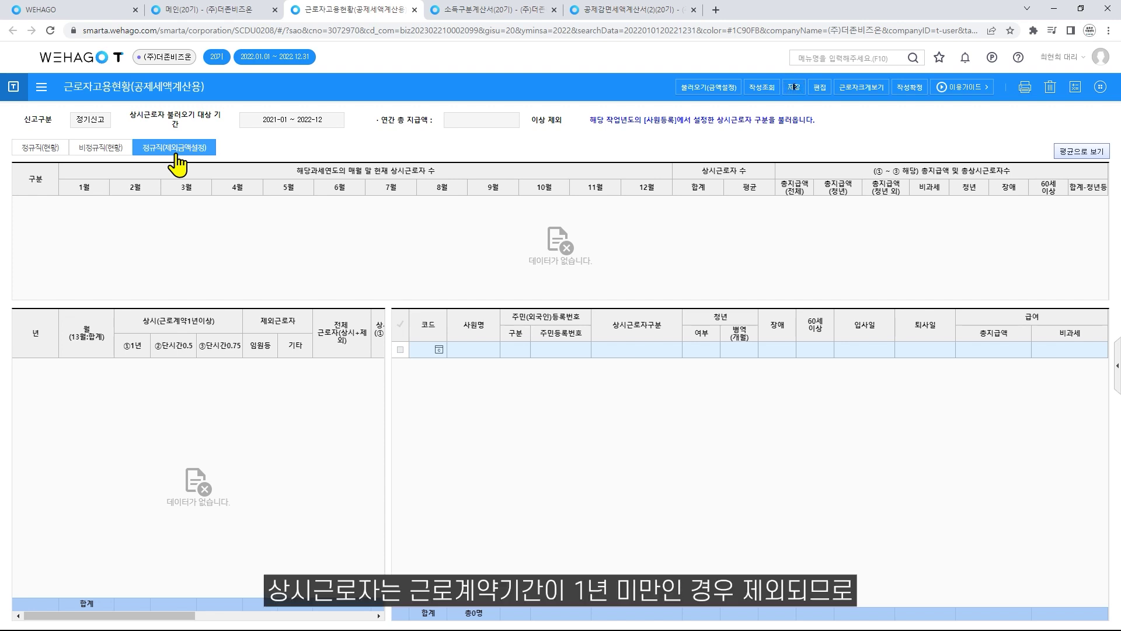
click(40, 153)
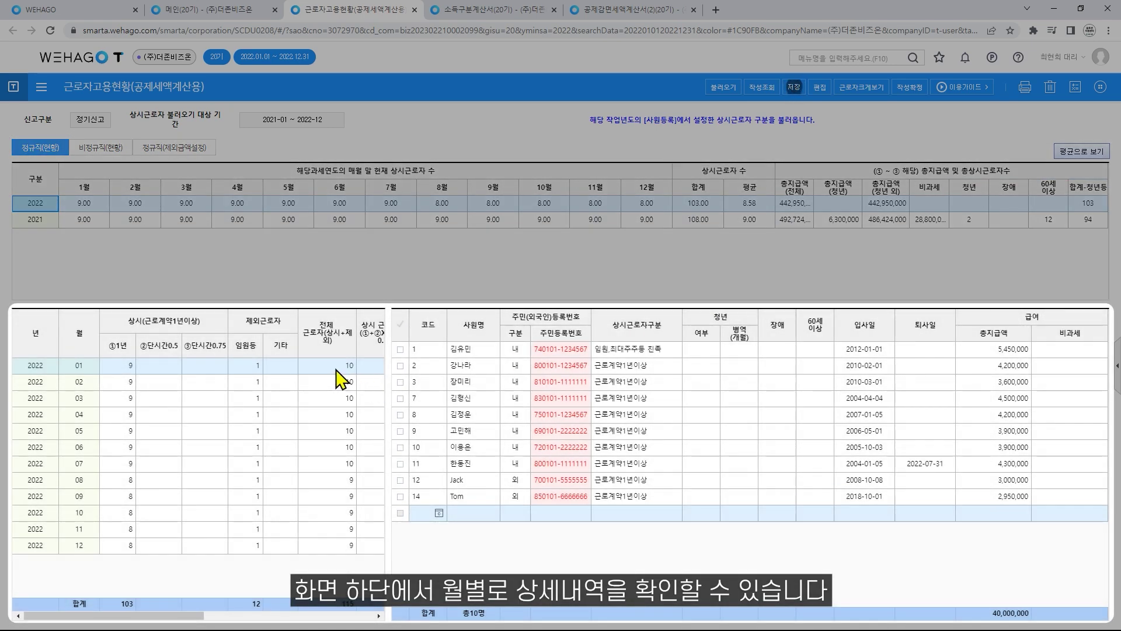
- Examine the employee details for January to March 2022 and the 상시근로자구분 options of the second listed employee
click(332, 373)
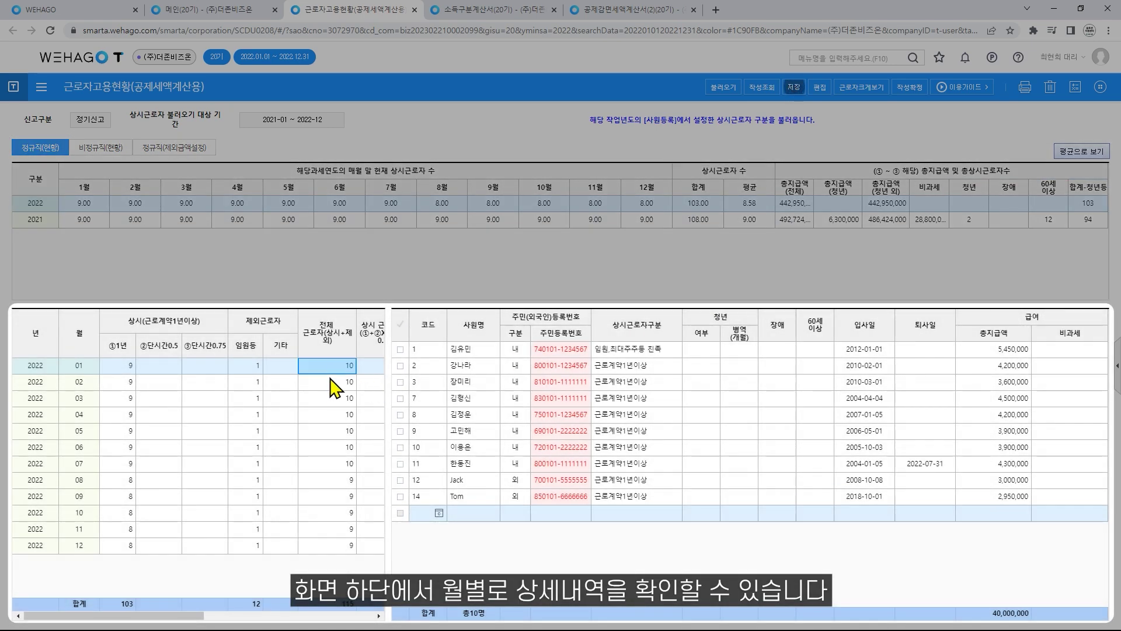
click(330, 383)
click(326, 395)
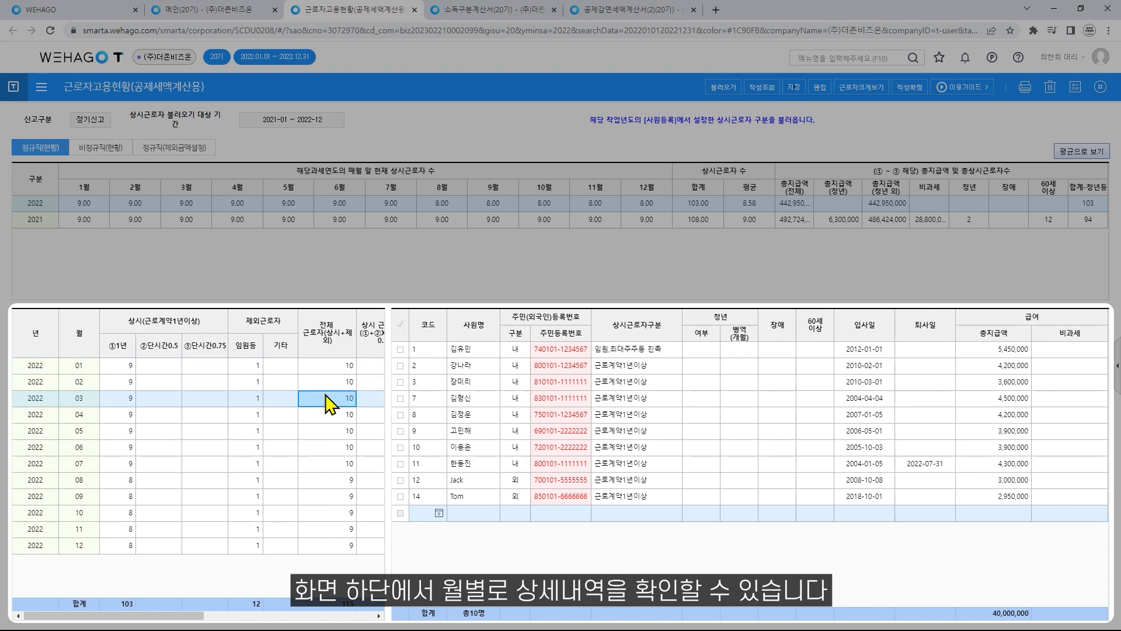
click(332, 365)
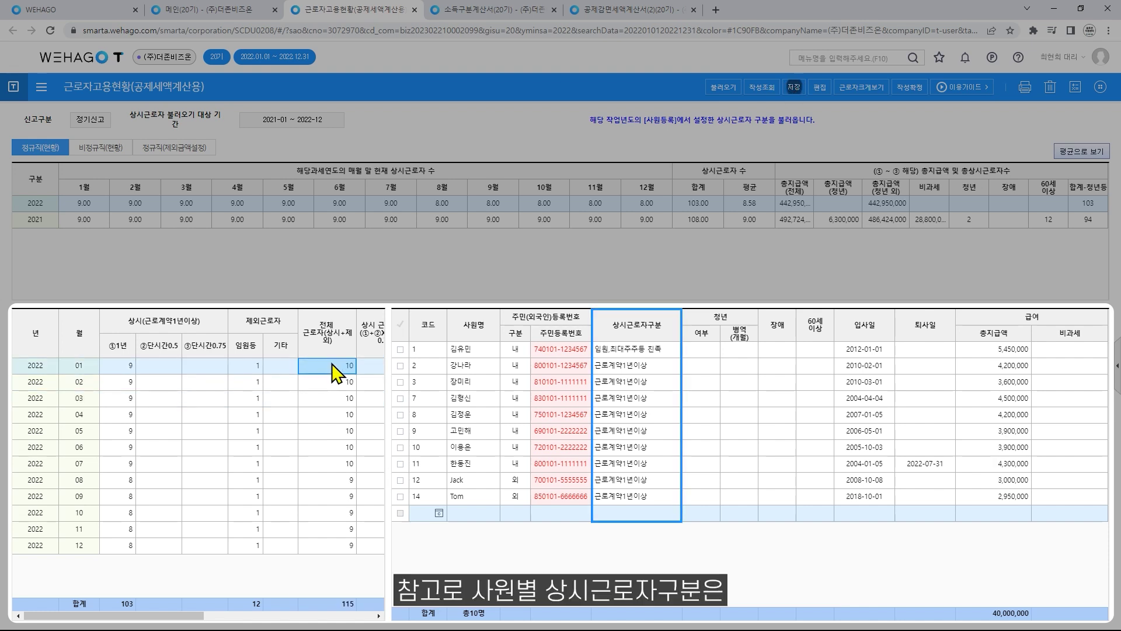
click(677, 367)
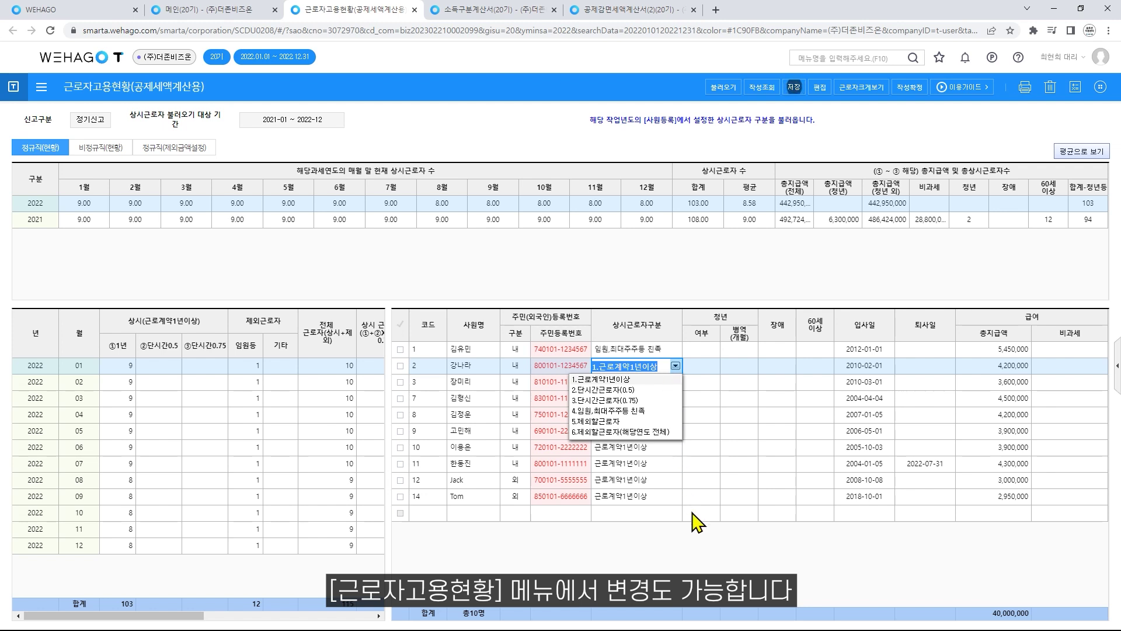
click(698, 550)
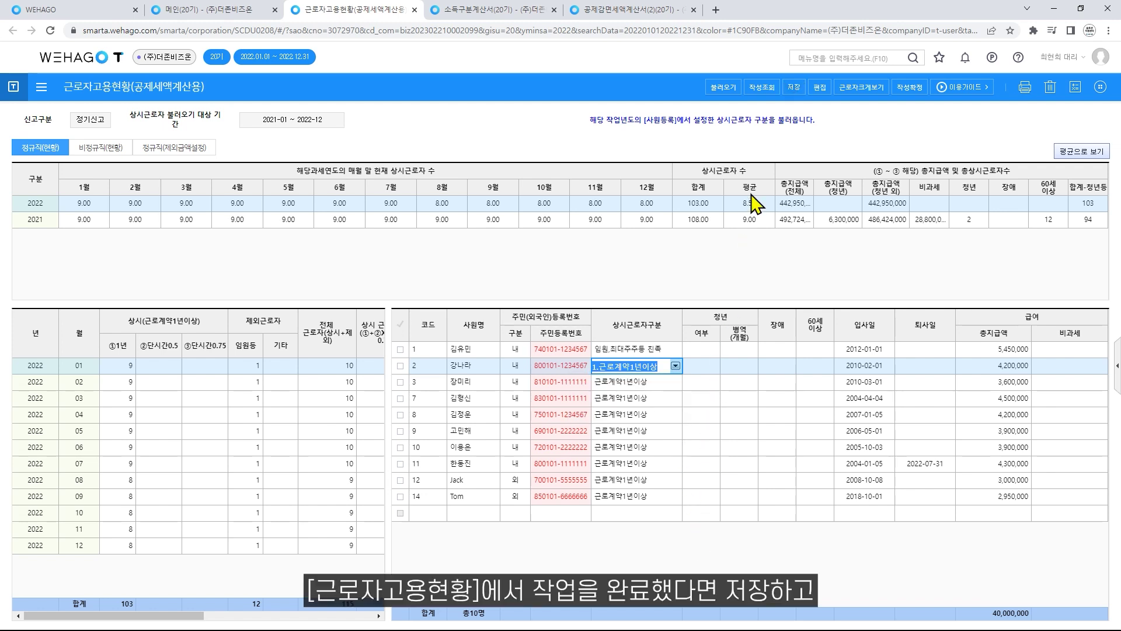
- Save 근로자고용현황 and reopen 상시근로자수 계산 for the special reduction entry in 공제감면세액계산서(2)
click(794, 88)
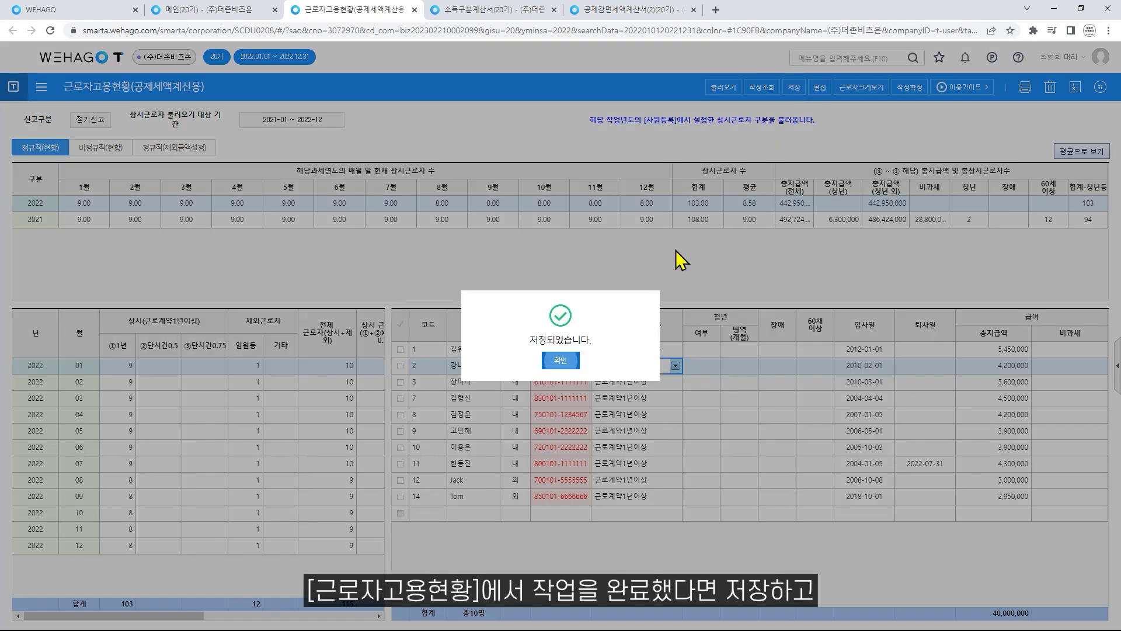
click(563, 360)
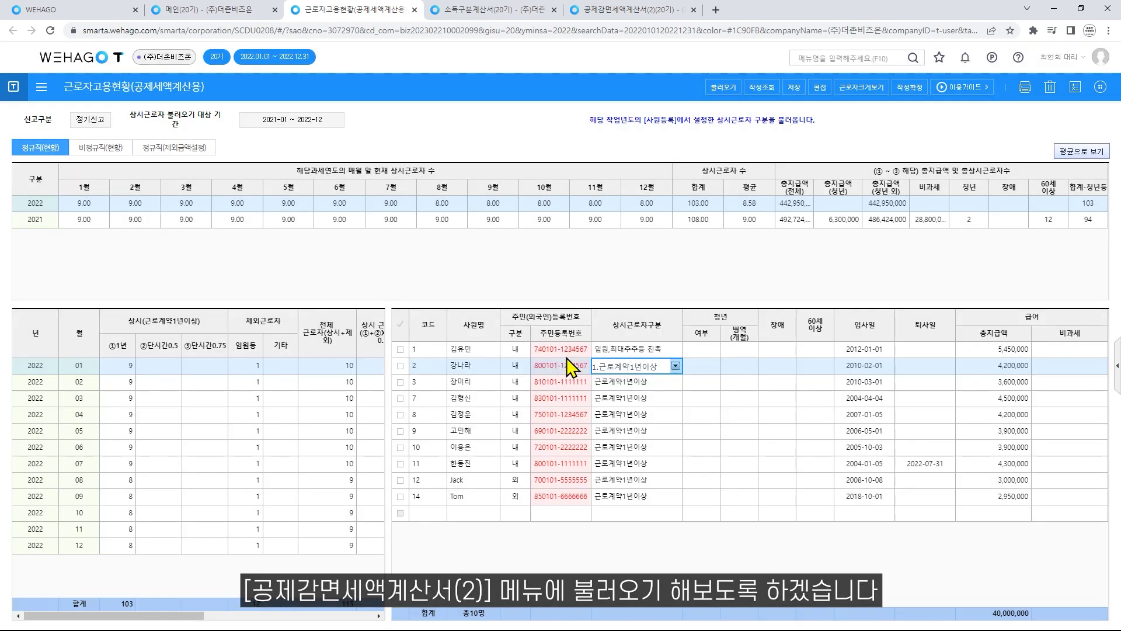
click(638, 14)
double_click(517, 161)
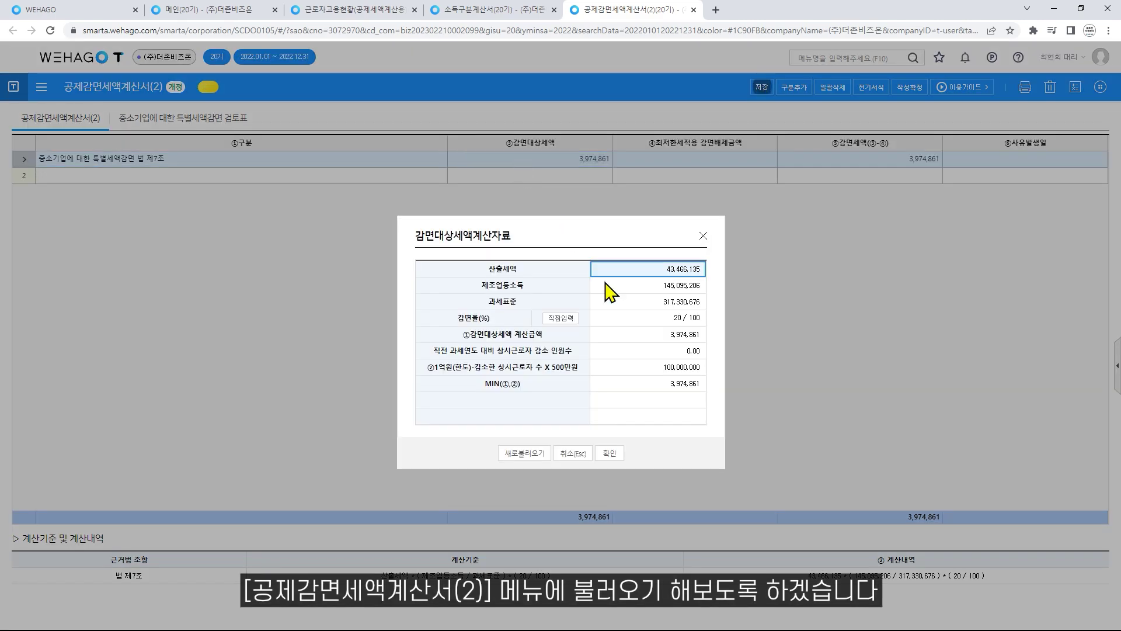
double_click(666, 351)
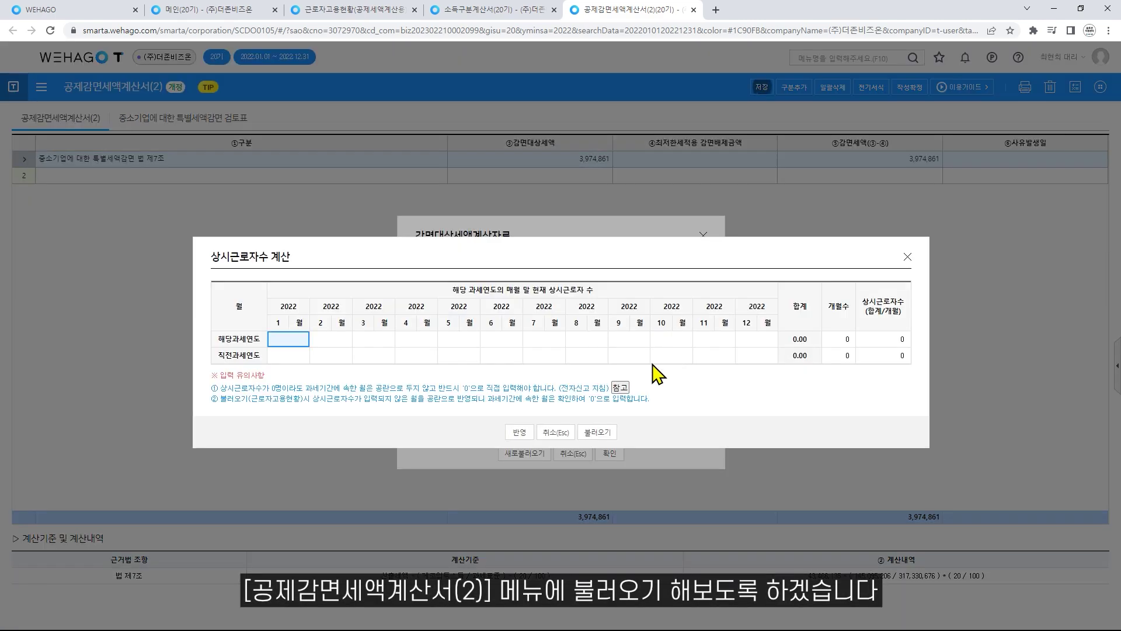
- Load the monthly 상시근로자 counts from 근로자고용현황, apply them, and confirm 감면대상세액계산자료 to fill ③감면대상세액
click(598, 433)
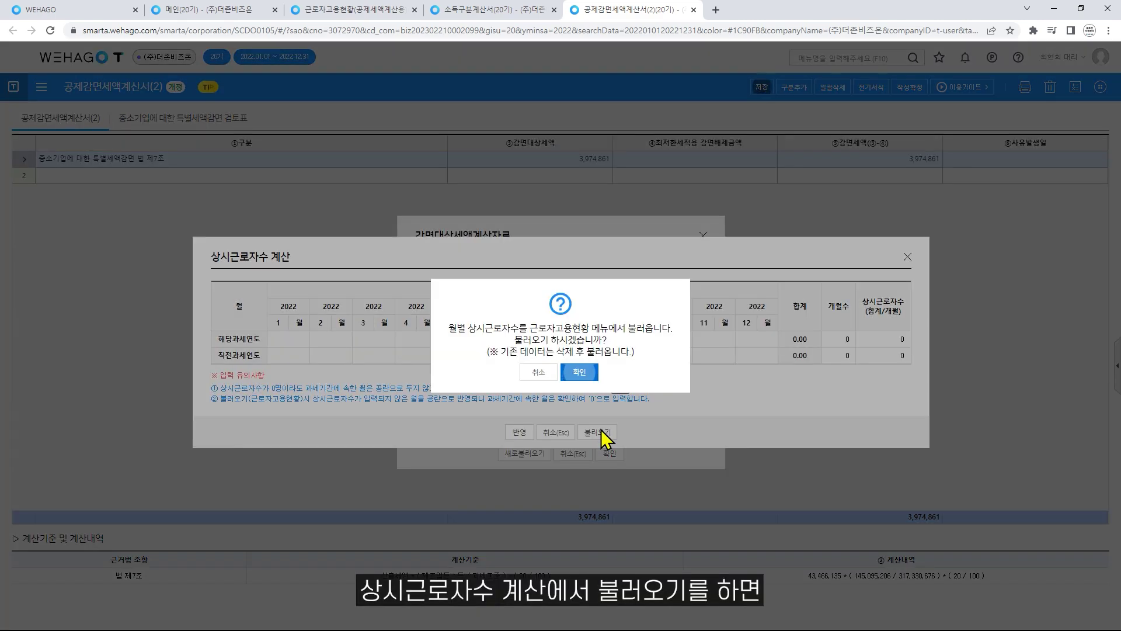
click(582, 373)
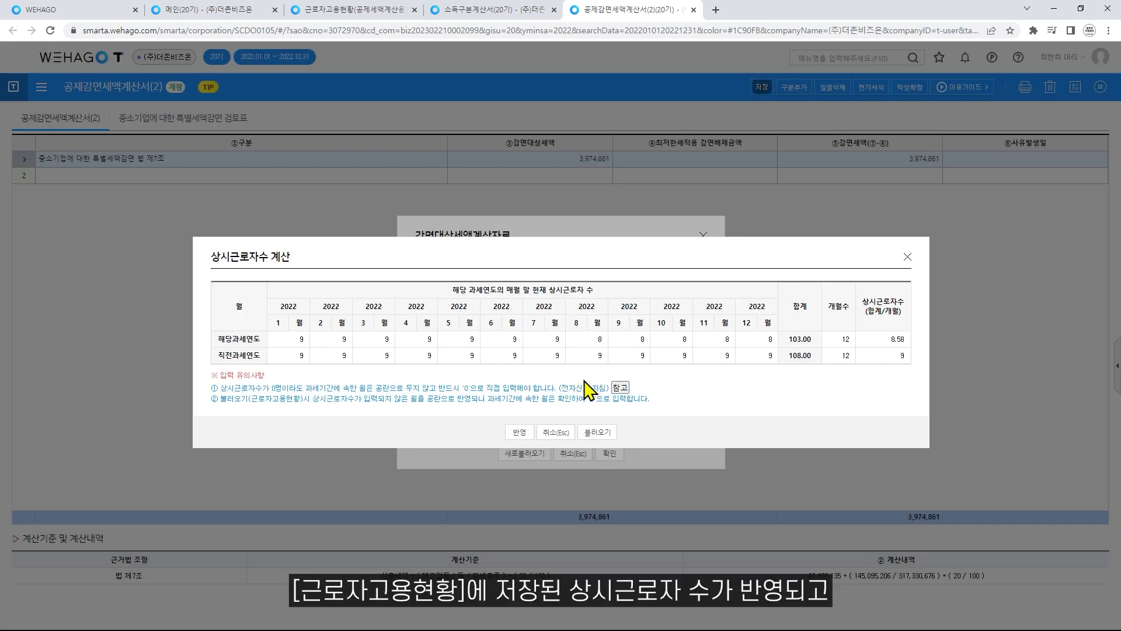
click(521, 433)
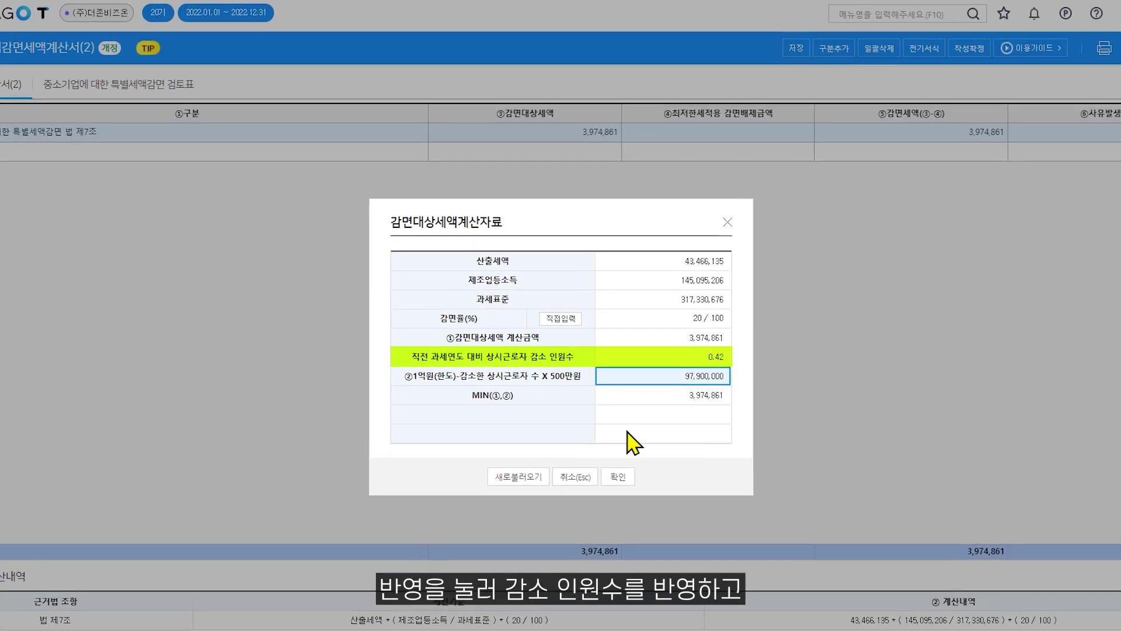
click(722, 399)
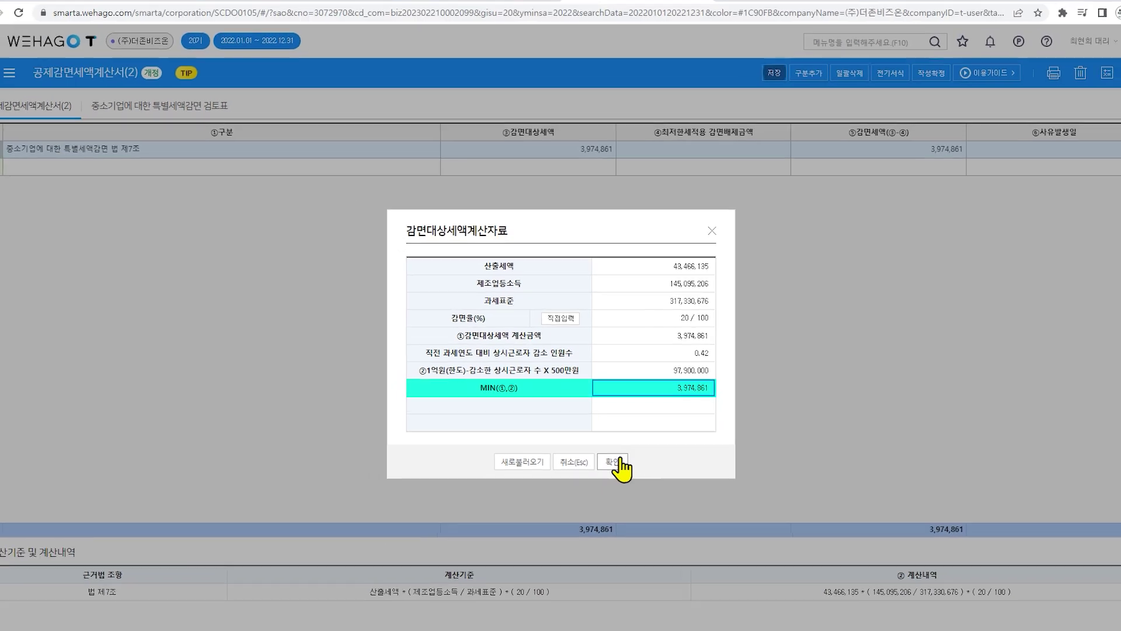
click(619, 480)
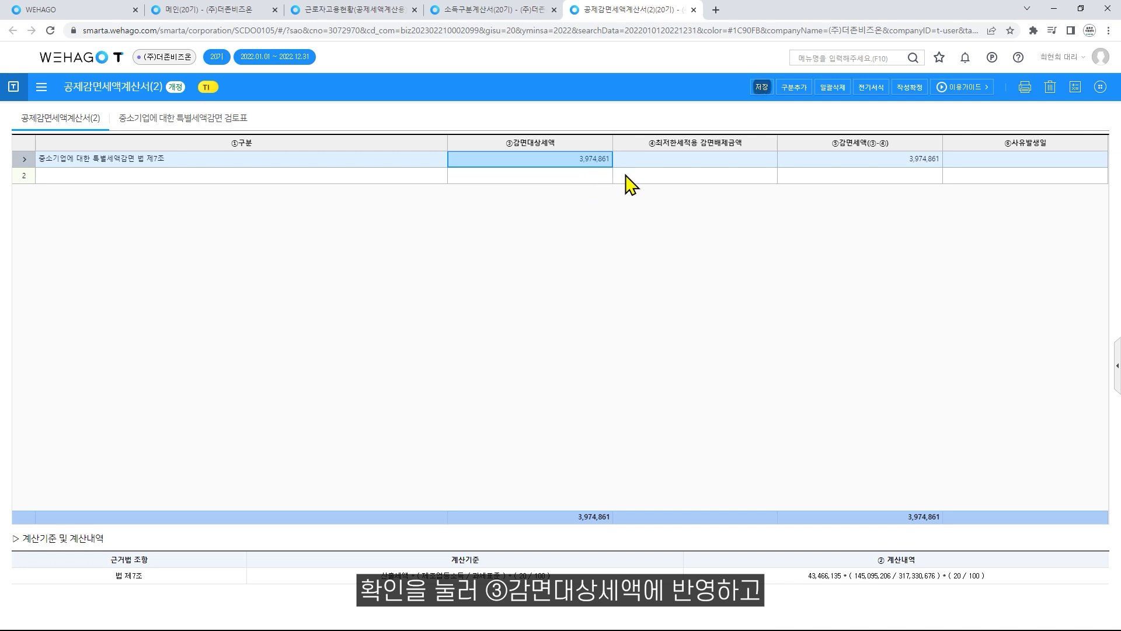
- Check ④최저한세적용 감면배제금액 and ⑤감면세액 of the special reduction entry and save 공제감면세액계산서(2)
click(710, 166)
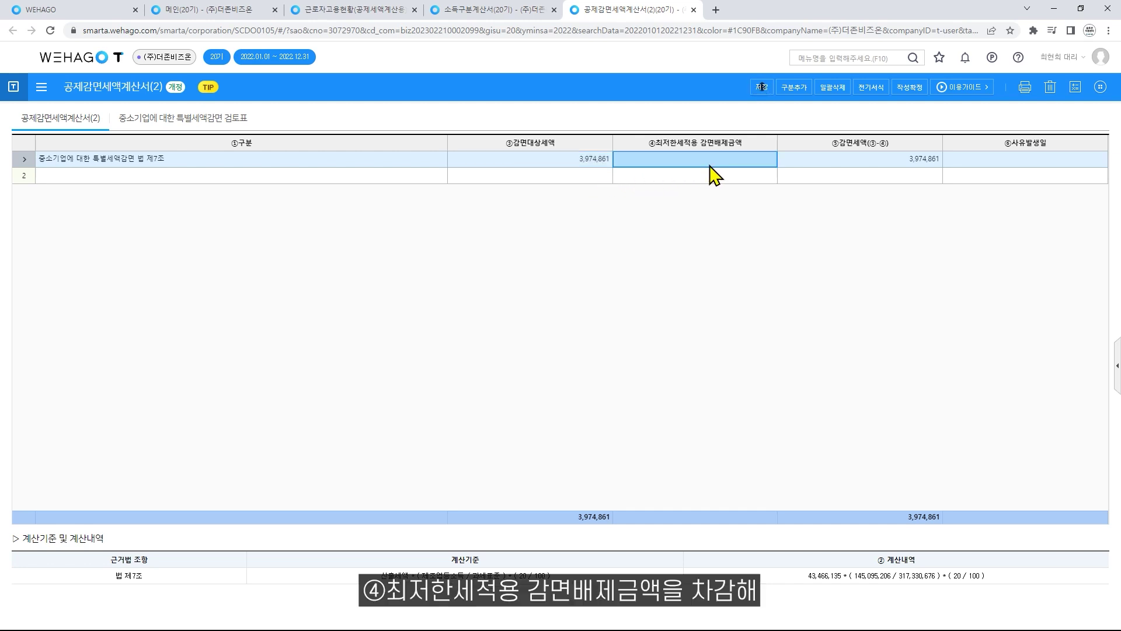
click(848, 164)
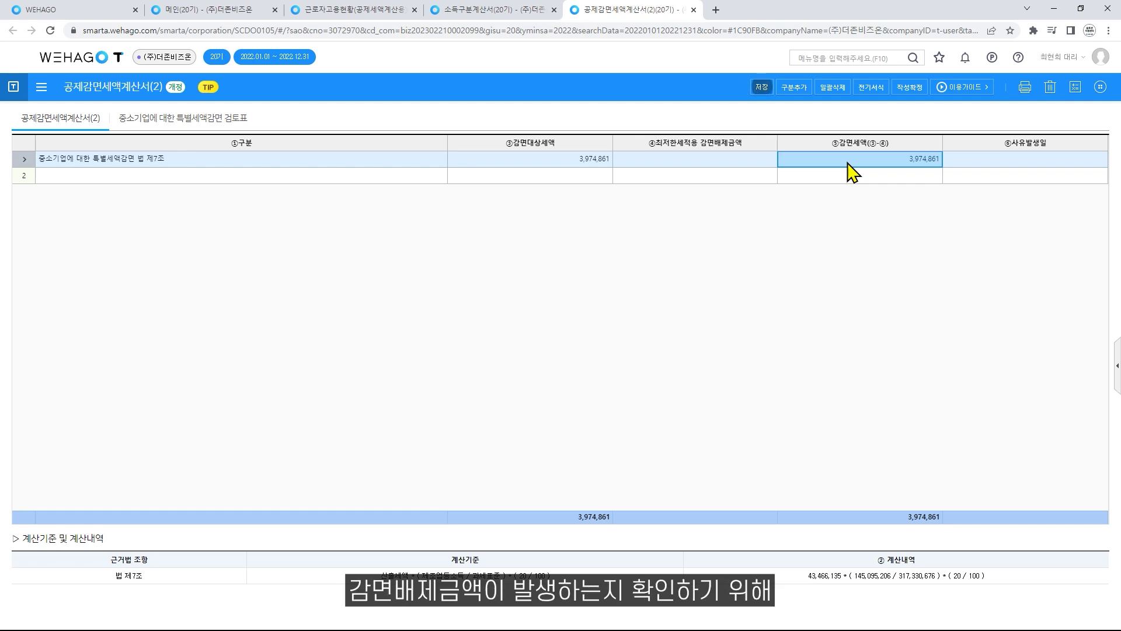
click(769, 90)
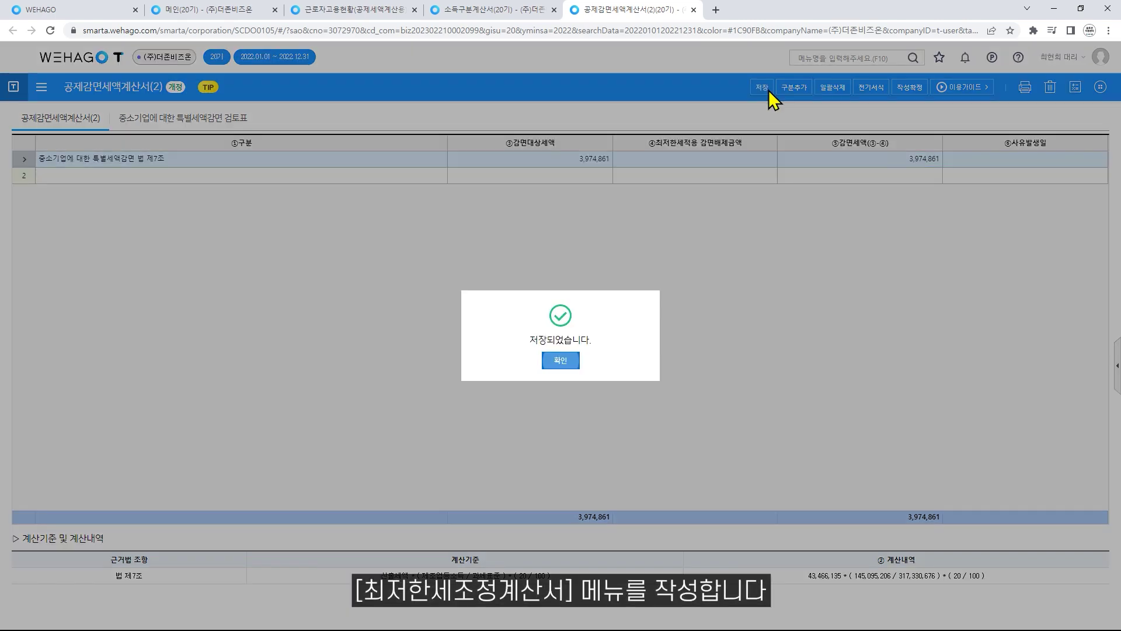
click(561, 358)
- Open 최저한세조정계산서, reload its marked items from the related forms, and save it
click(241, 13)
click(213, 217)
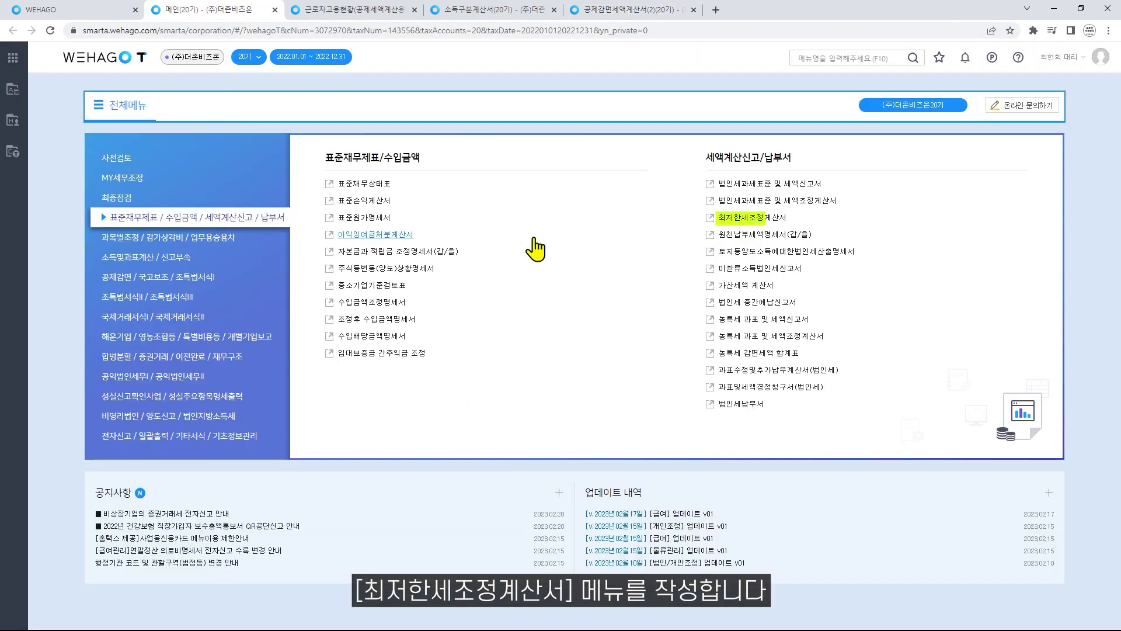
click(711, 221)
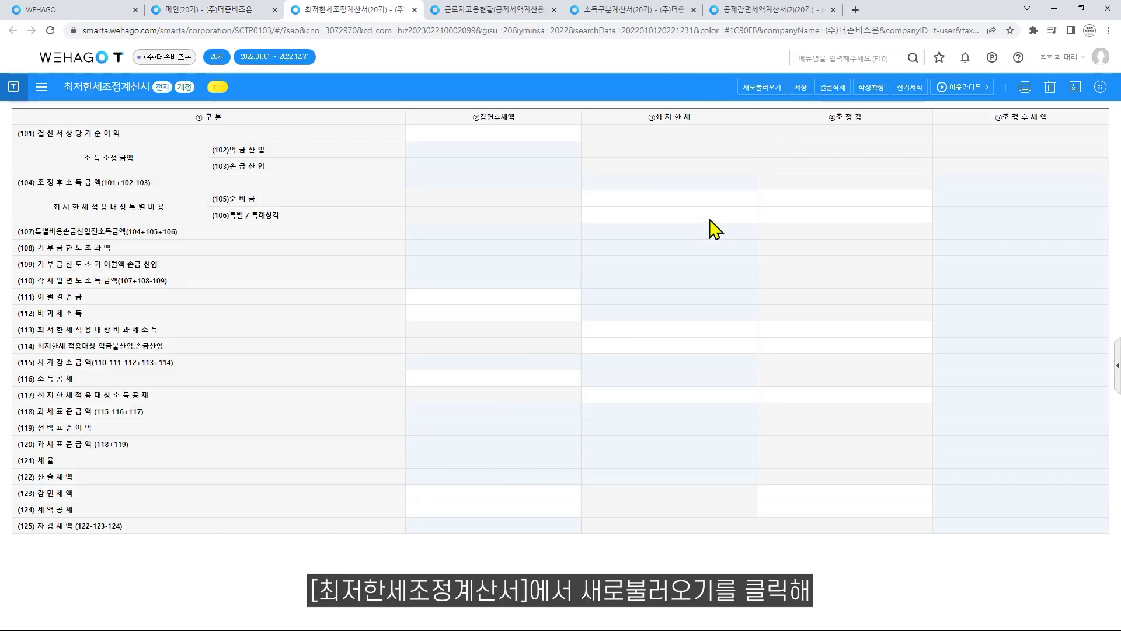
click(773, 93)
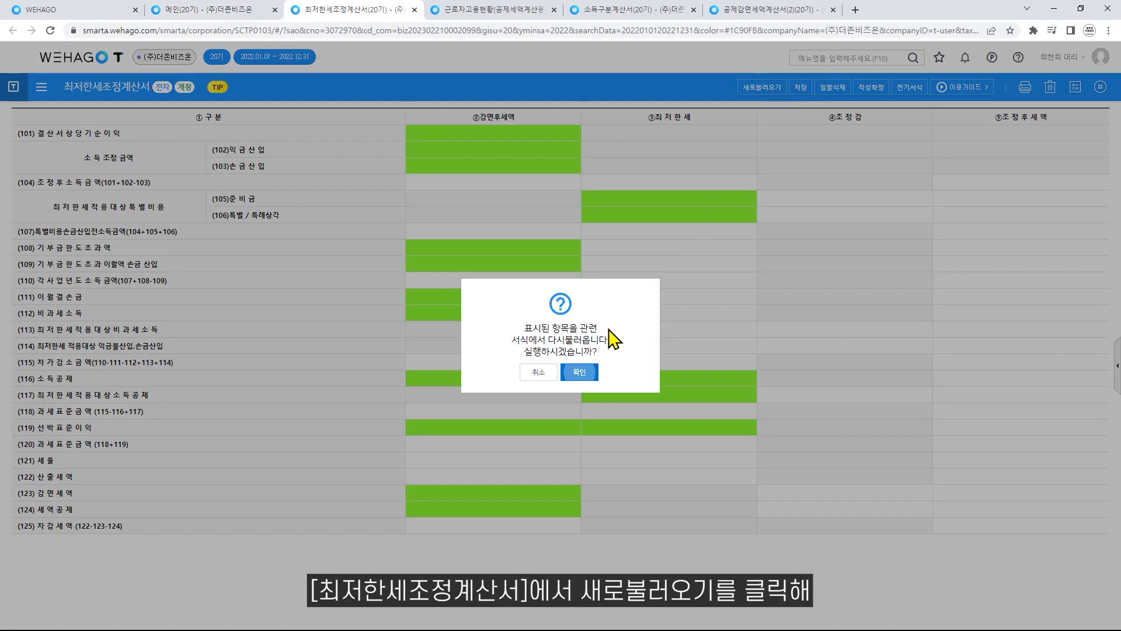
click(584, 376)
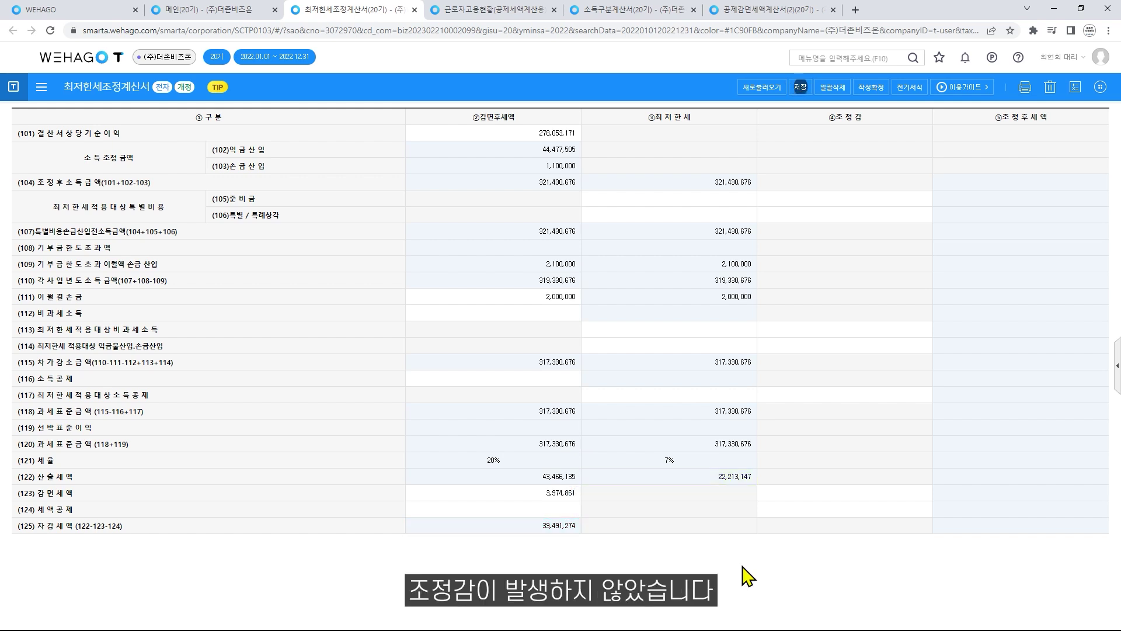
click(800, 88)
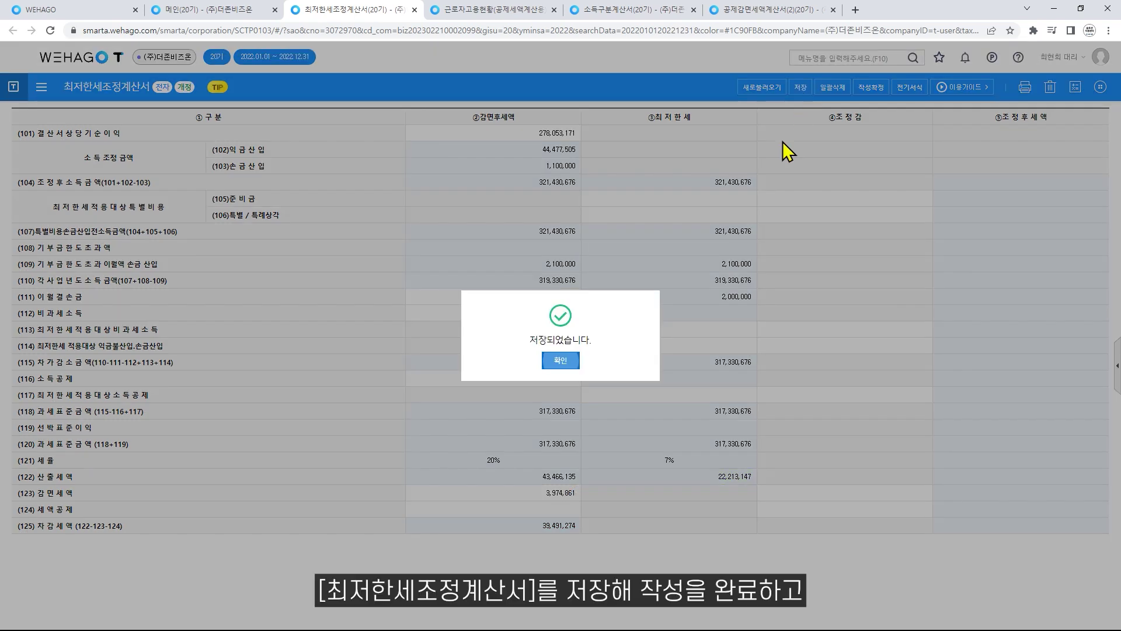
click(566, 360)
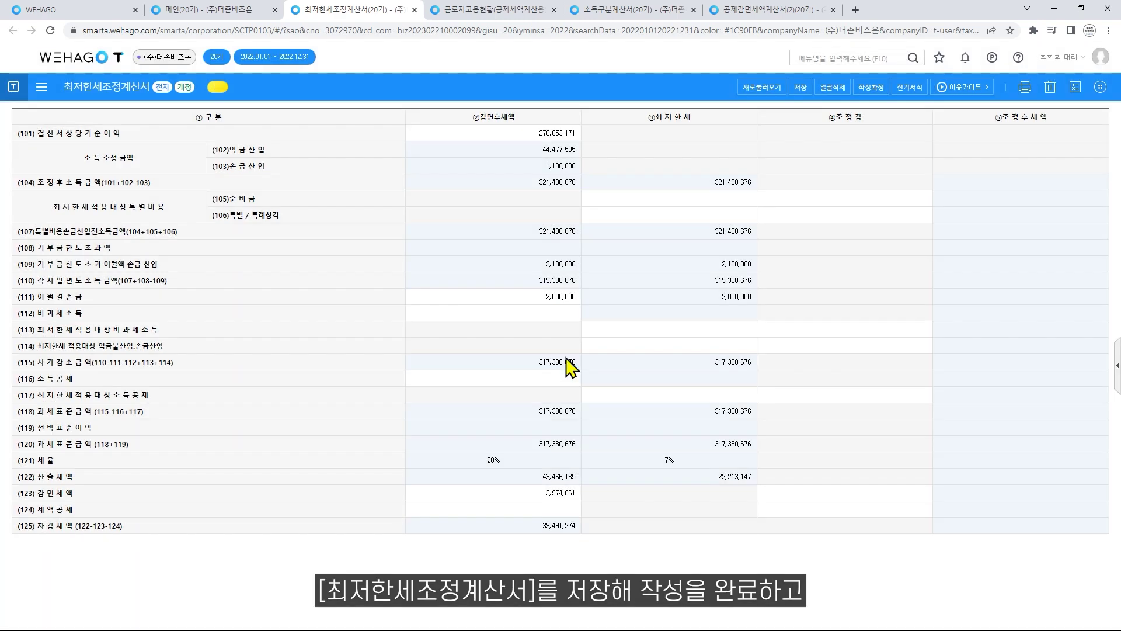
- Return to 공제감면세액계산서(2) and check the special reduction's ④최저한세적용 감면배제금액 and ⑤감면세액
click(787, 15)
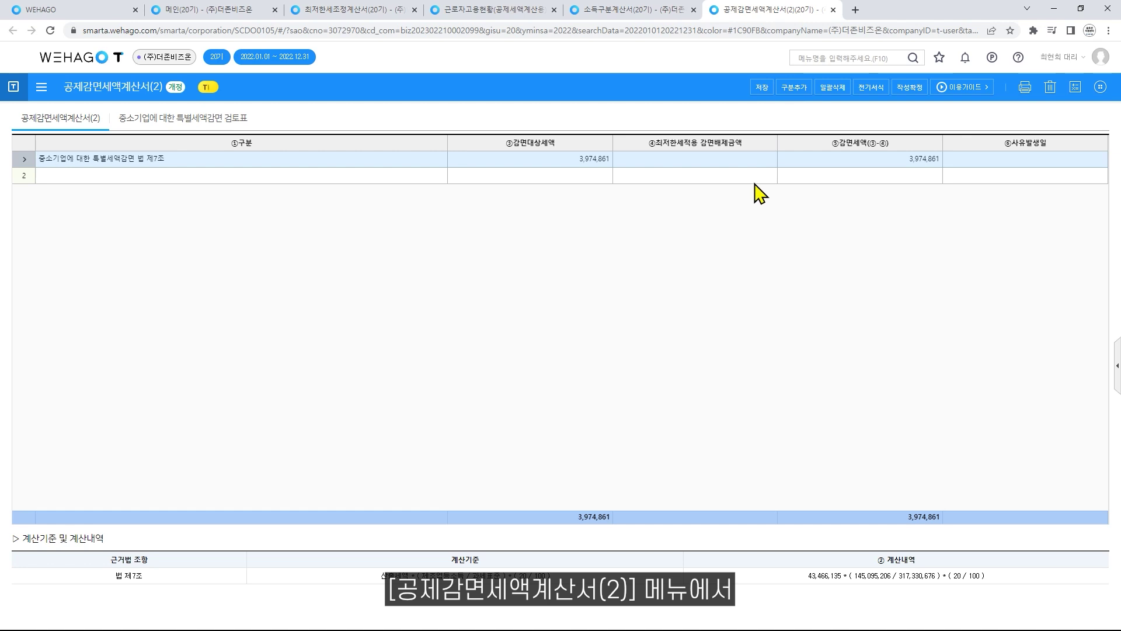
click(759, 164)
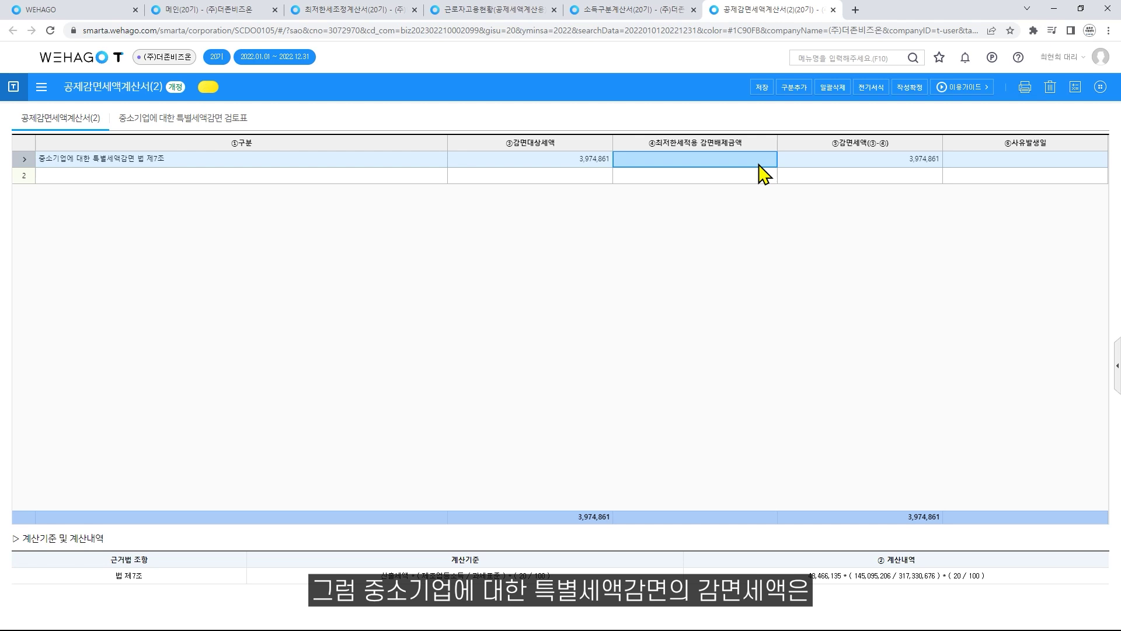
click(912, 166)
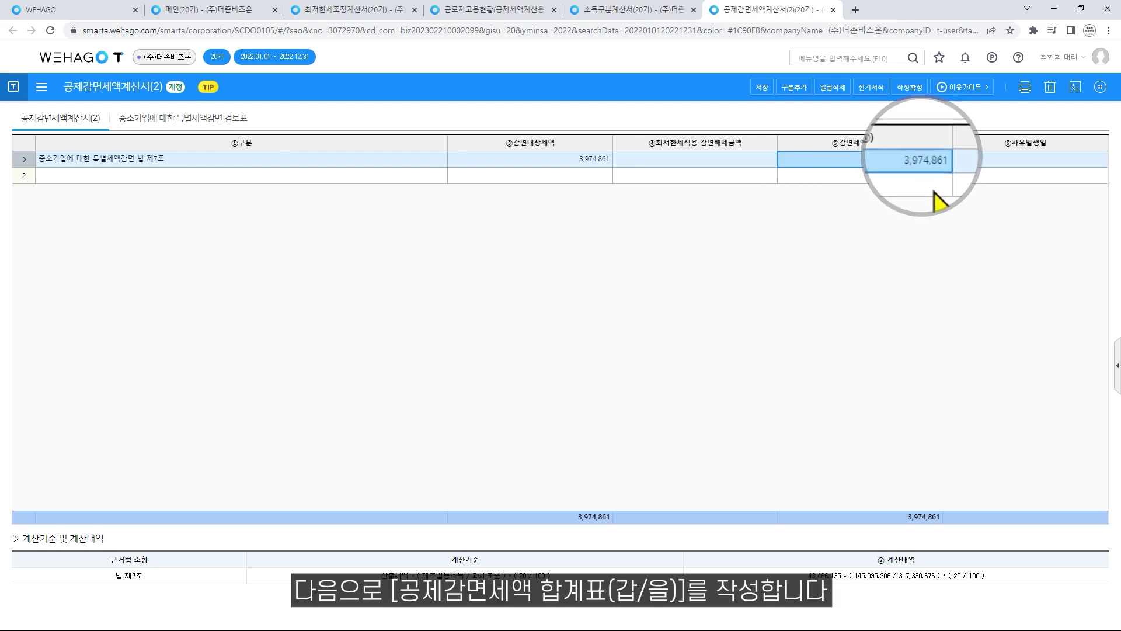
- Open 공제감면세액 합계표(갑/을) and reload its marked items from the related forms
click(251, 10)
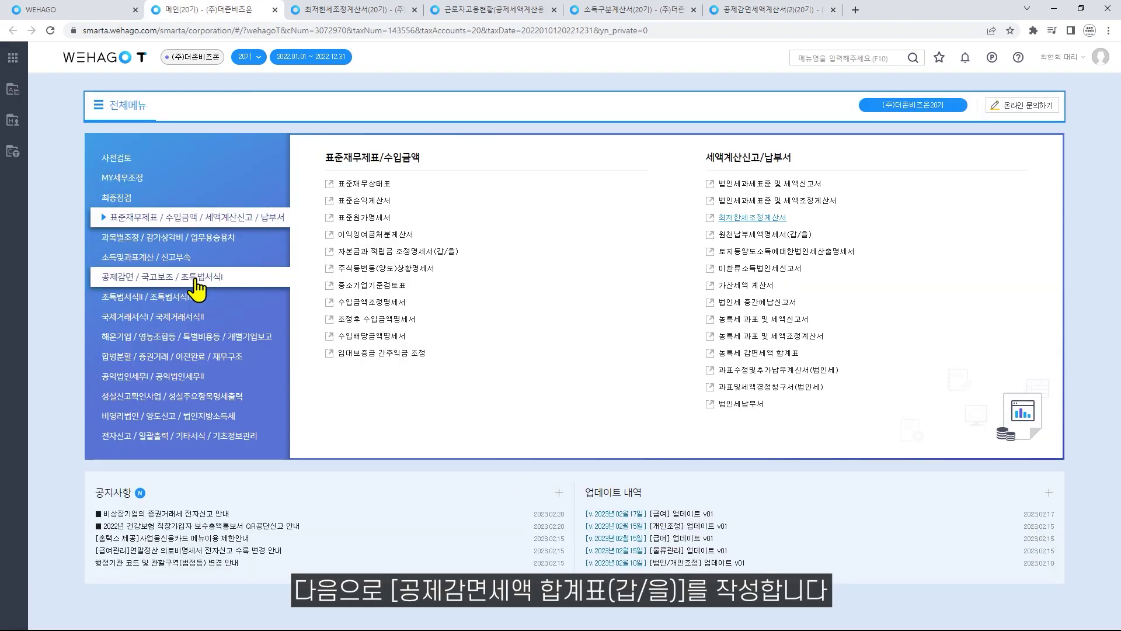
click(267, 279)
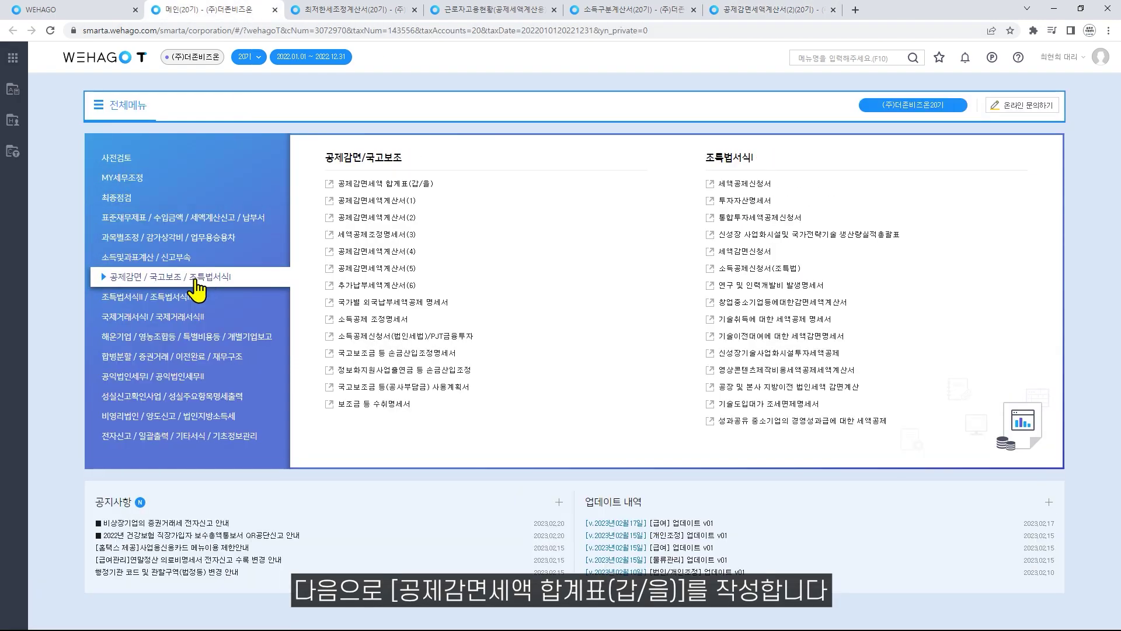
click(327, 185)
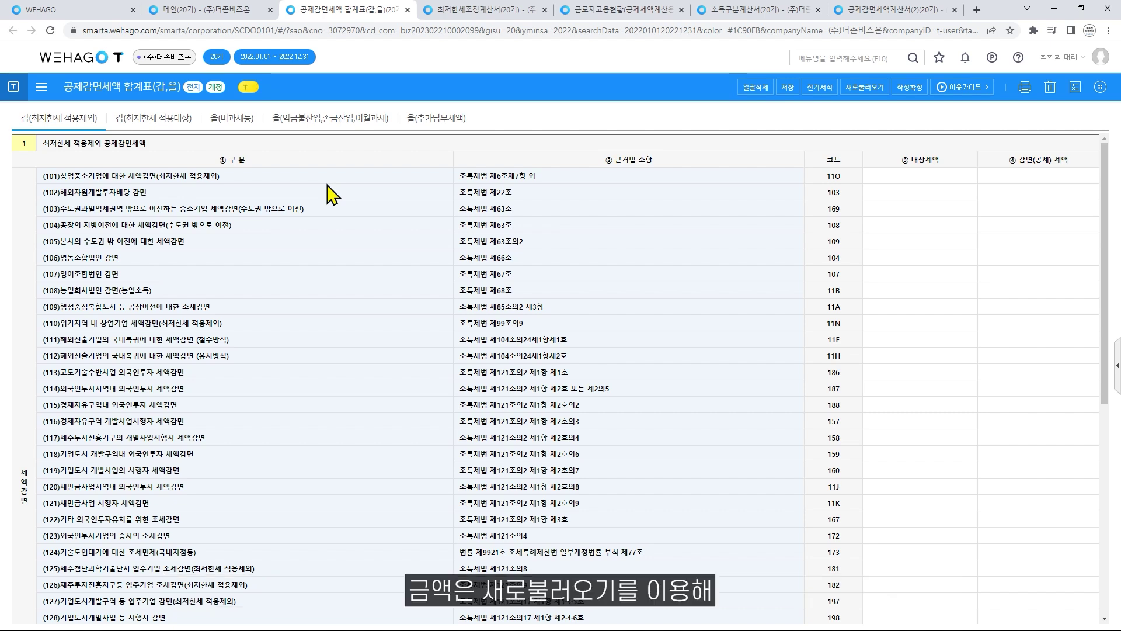
click(862, 92)
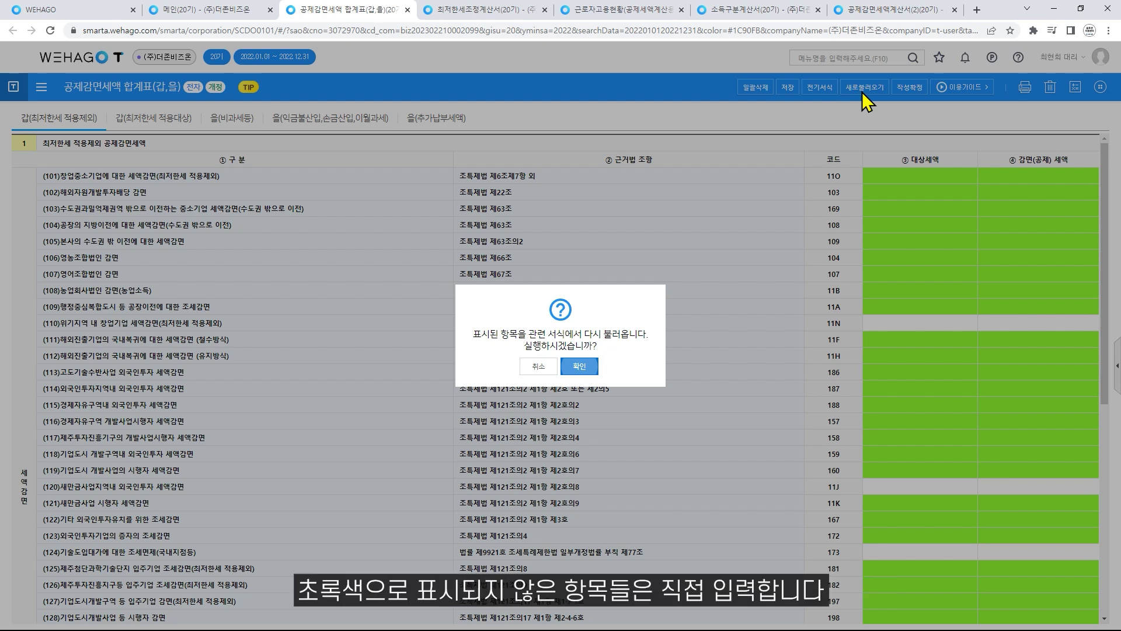
click(579, 366)
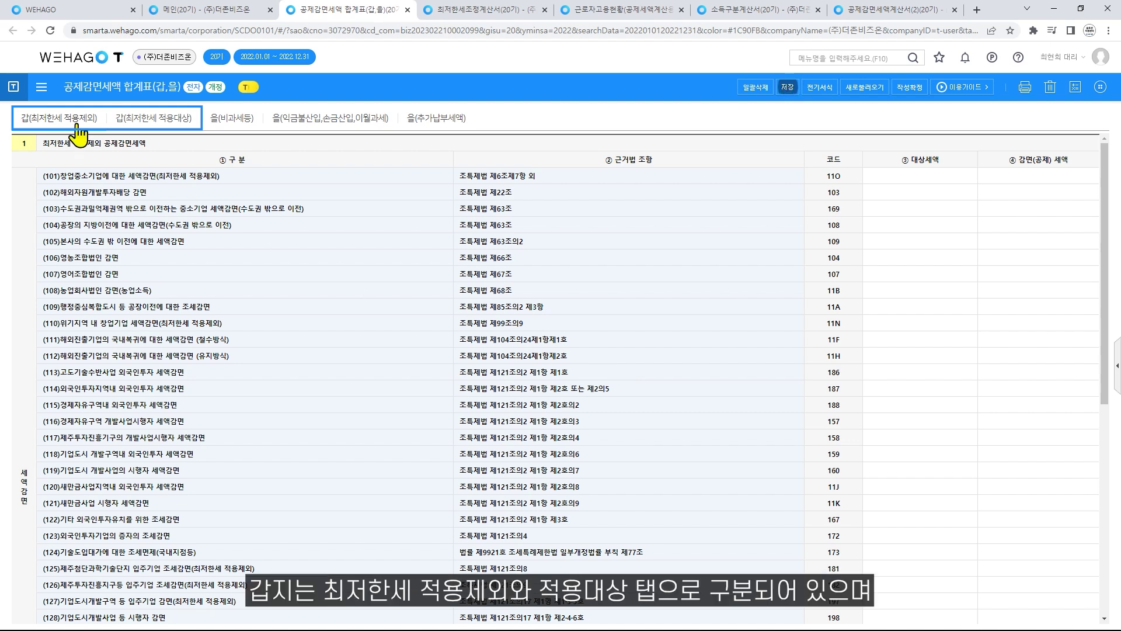
- Check 중소기업에 대한 특별세액감면 under 갑(최저한세 적용대상) and save 공제감면세액 합계표
click(183, 131)
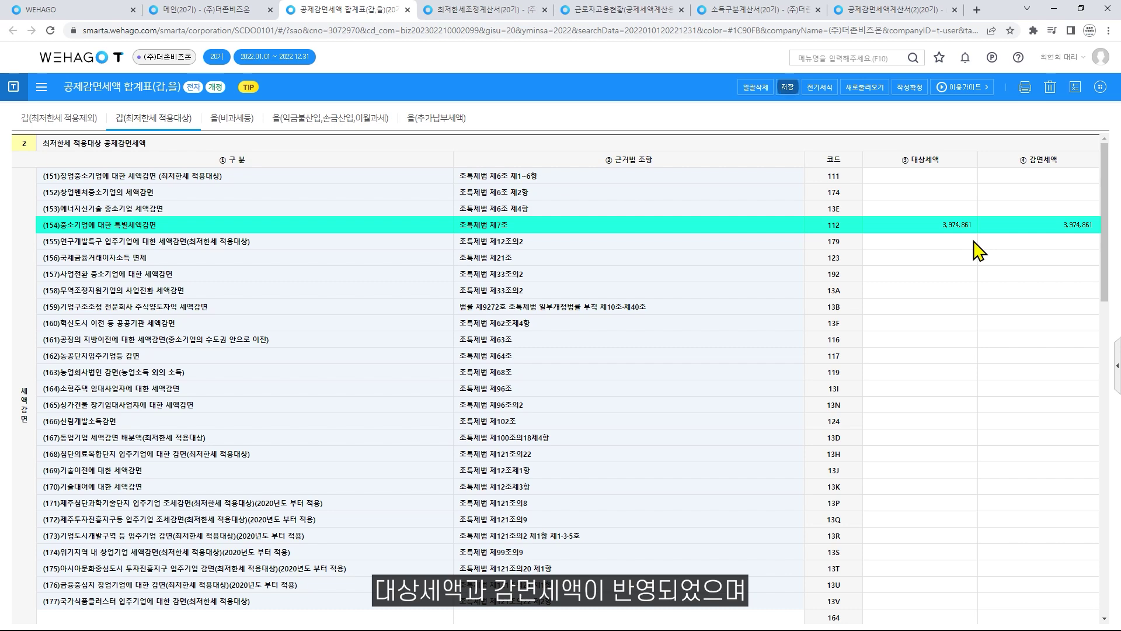
click(788, 88)
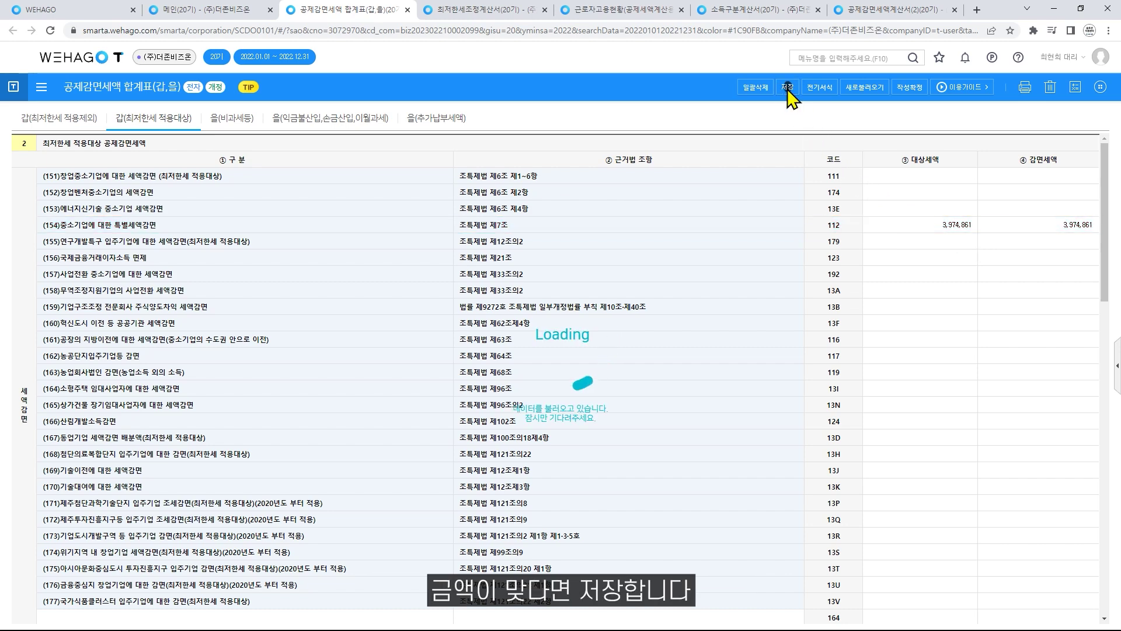
click(564, 366)
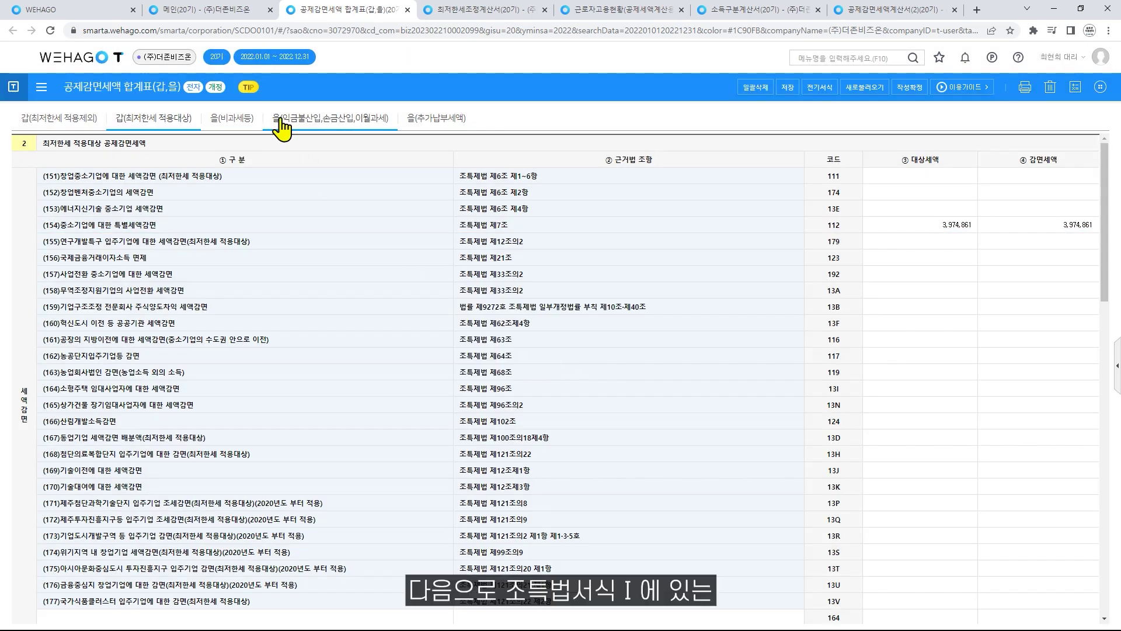
- Load the confirmed reduction amounts into 세액감면신청서 and view the source form of row 105's ⑧감면세액
click(240, 10)
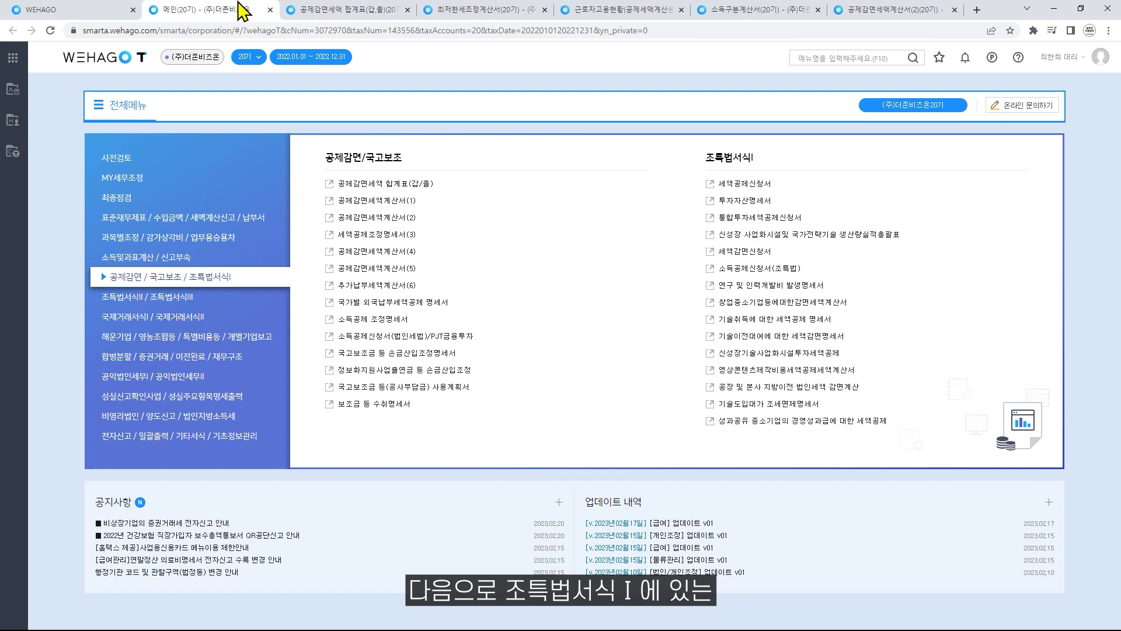
click(710, 253)
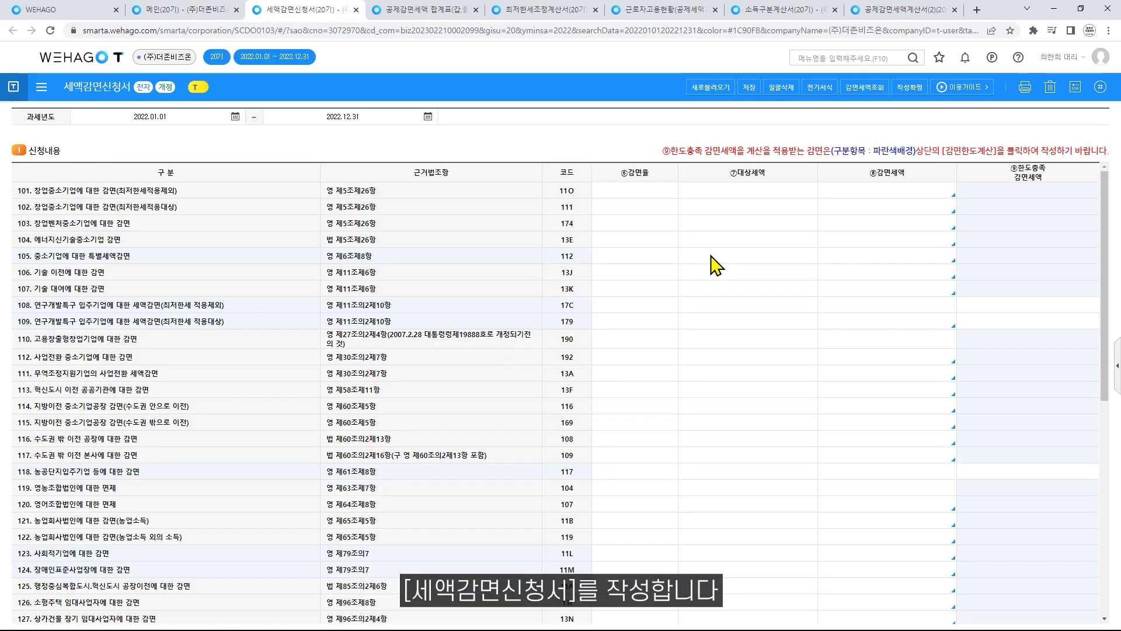
click(712, 88)
click(581, 366)
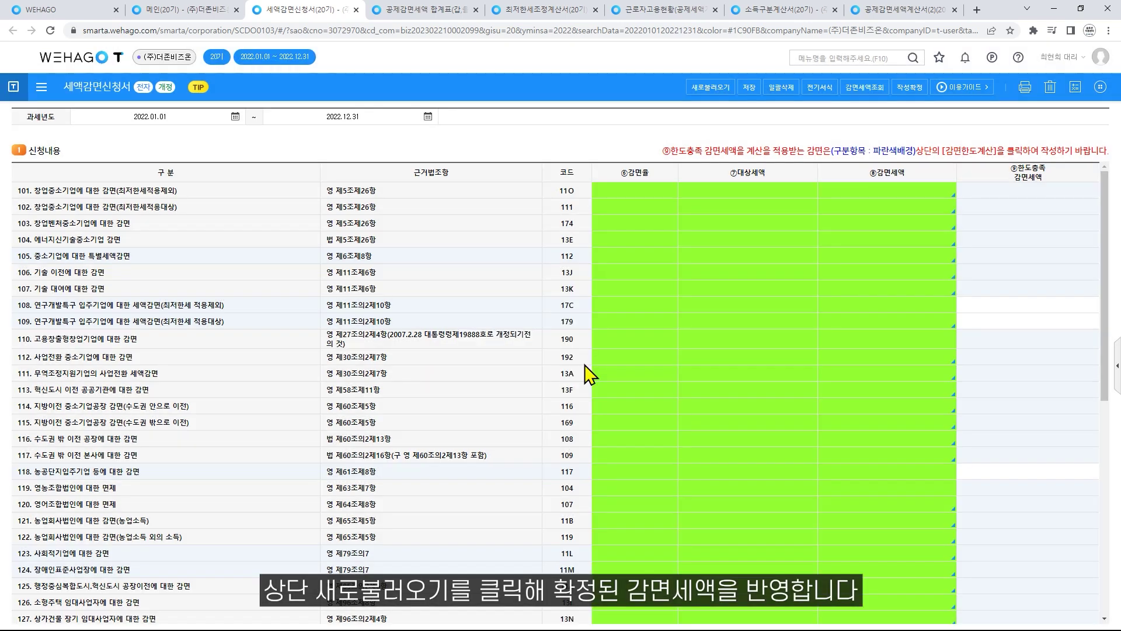
click(749, 87)
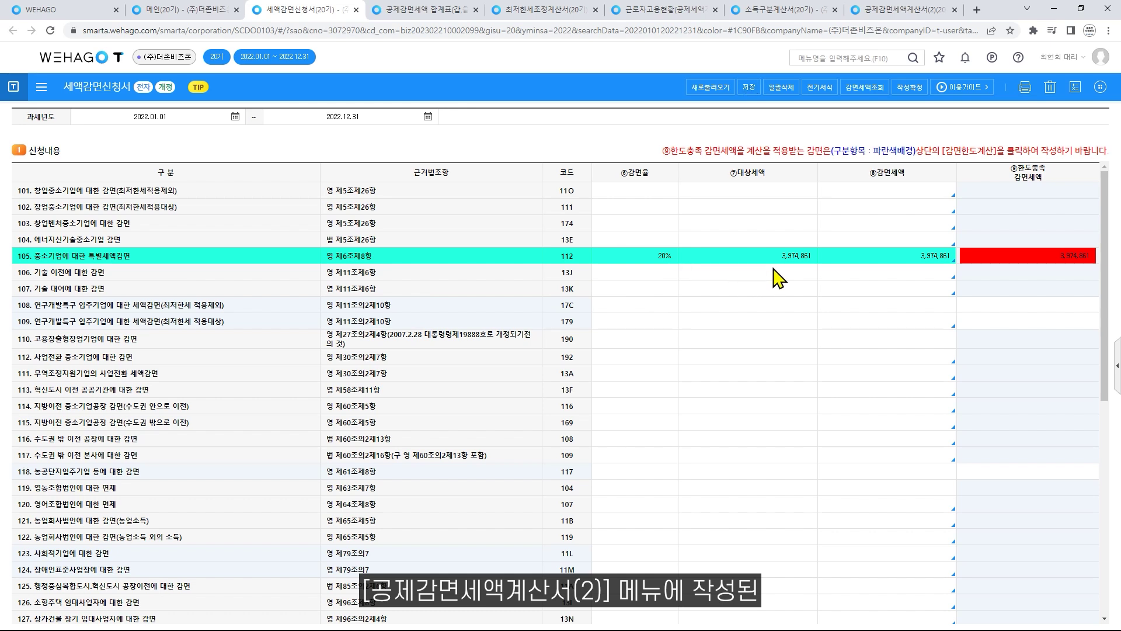
click(954, 261)
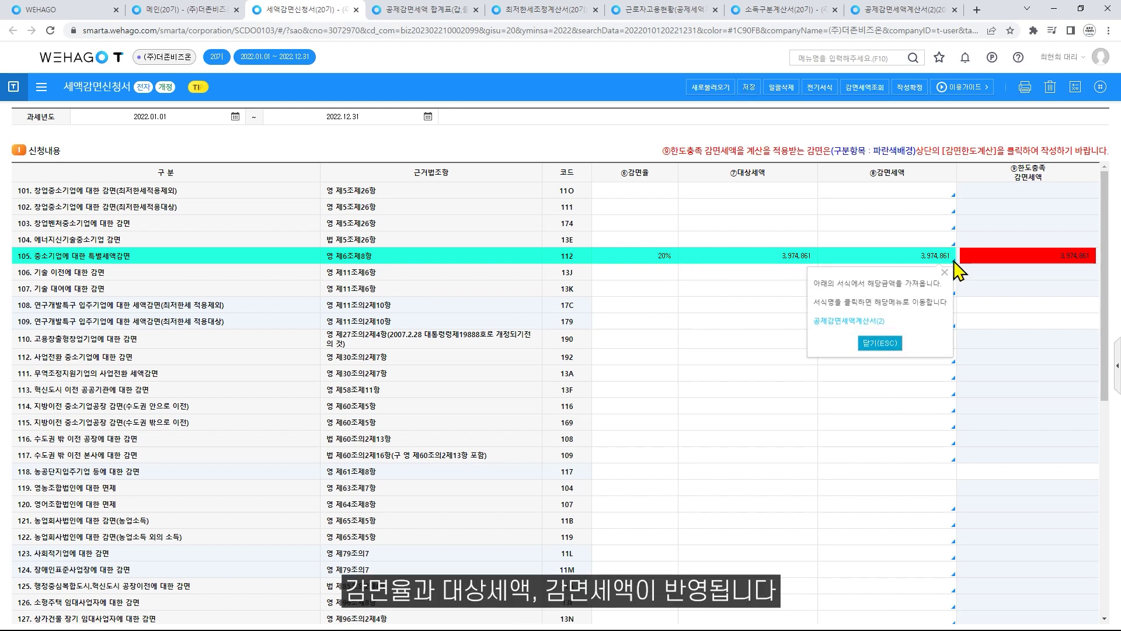
click(880, 343)
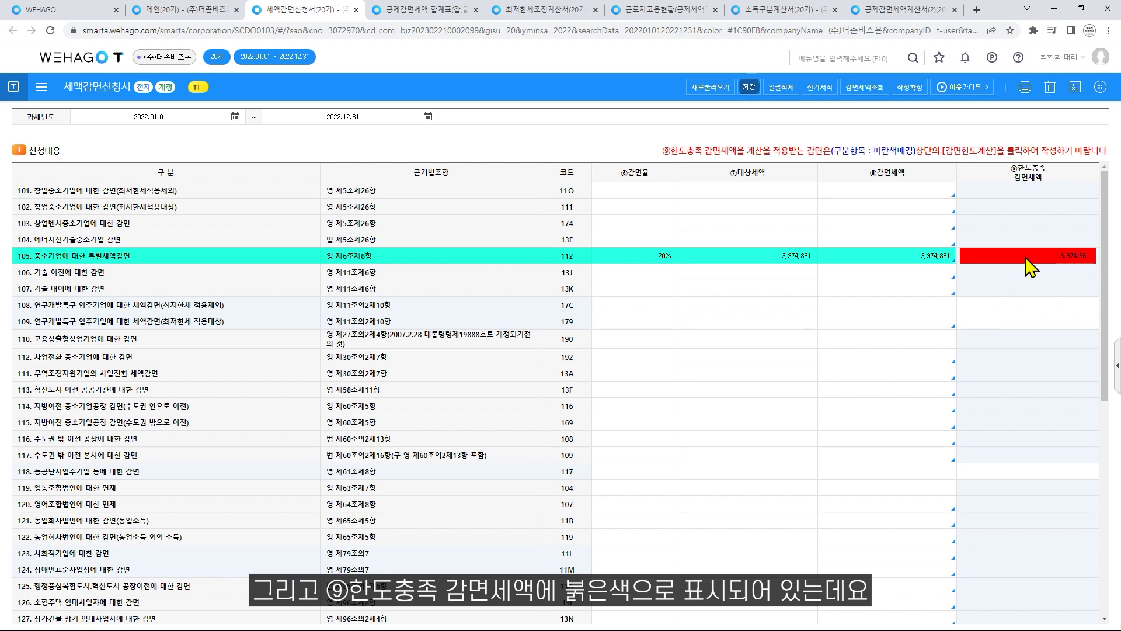
- Run 감면한도계산 for row 105 중소기업에 대한 특별세액감면, loading the 공제감면세액계산서(2) data, and confirm the result
click(900, 257)
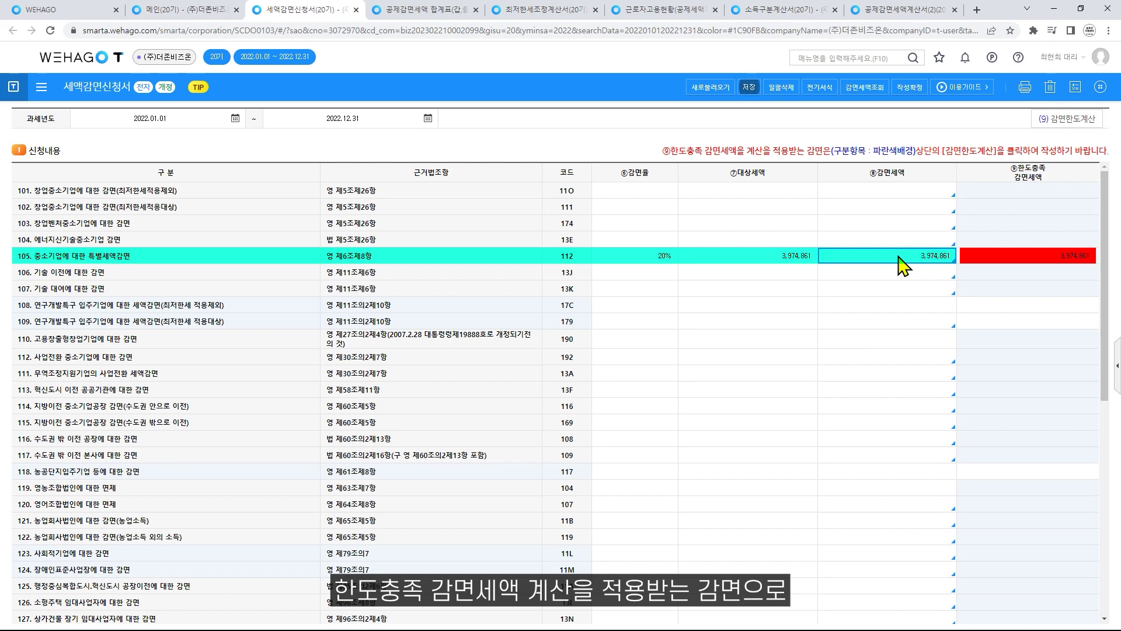
click(1074, 120)
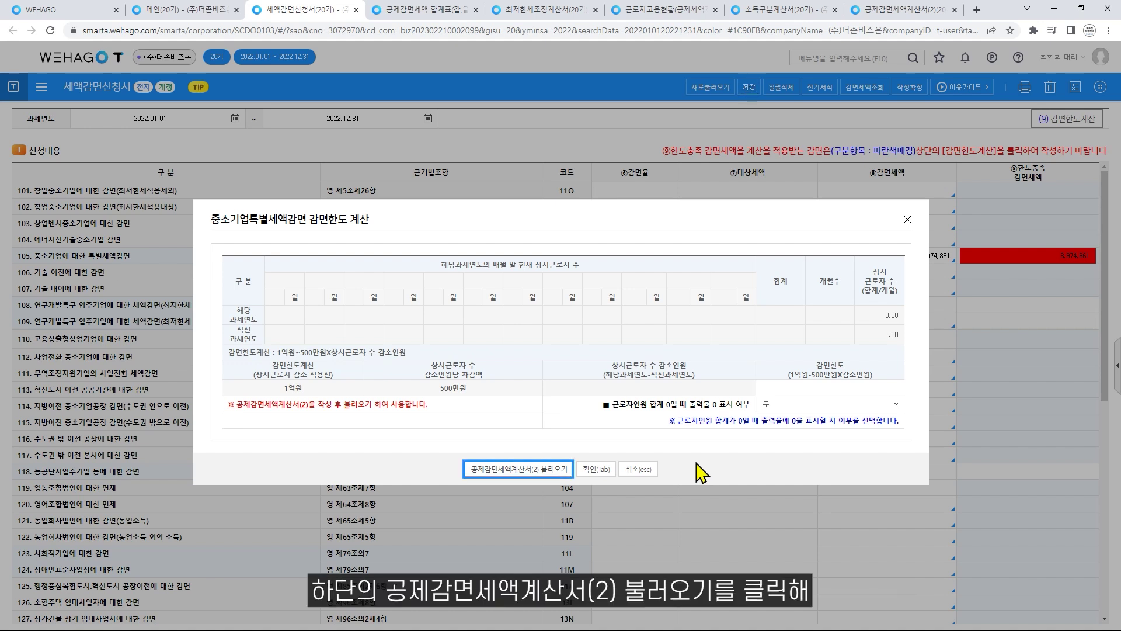
click(525, 476)
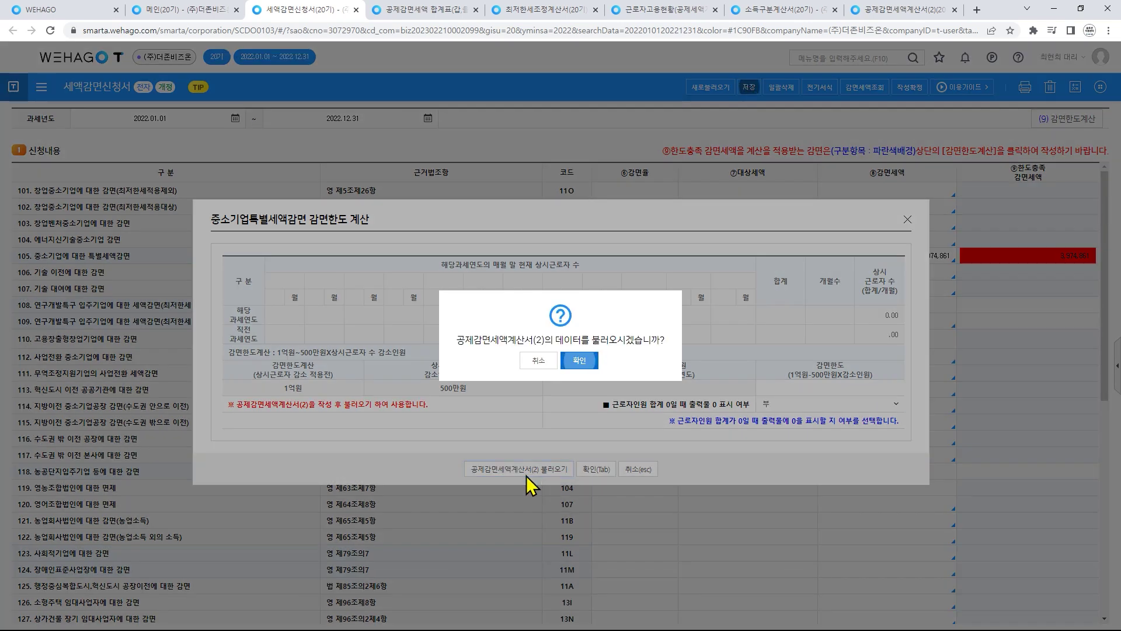
click(580, 361)
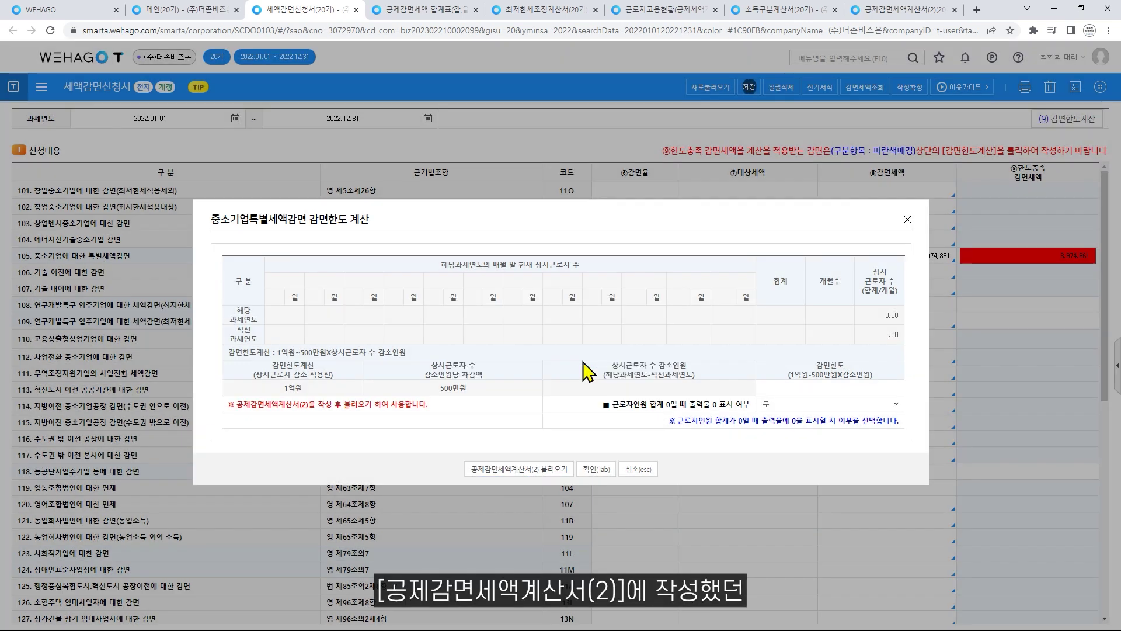
click(598, 470)
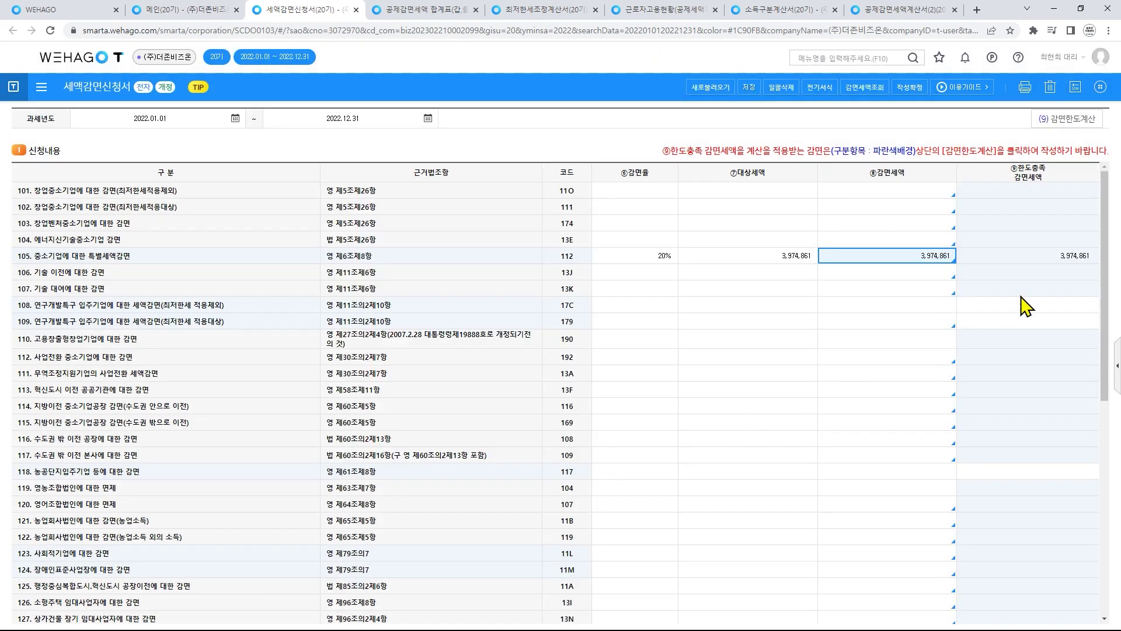
- Check row 105's ⑨한도충족 감면세액 and save 세액감면신청서
click(1059, 264)
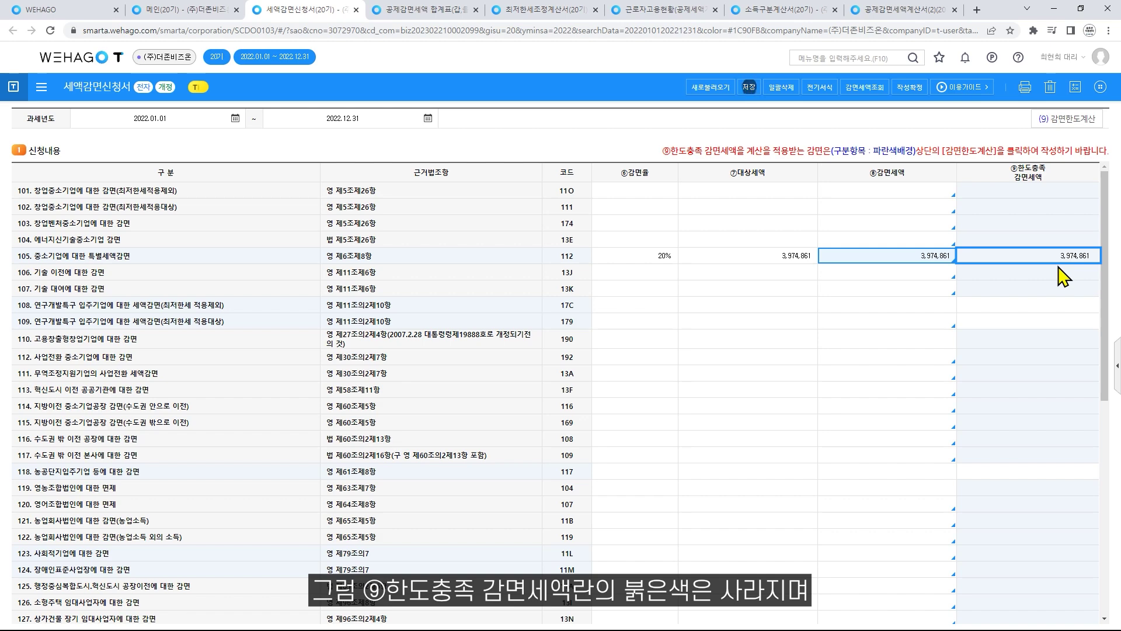
click(754, 89)
click(562, 359)
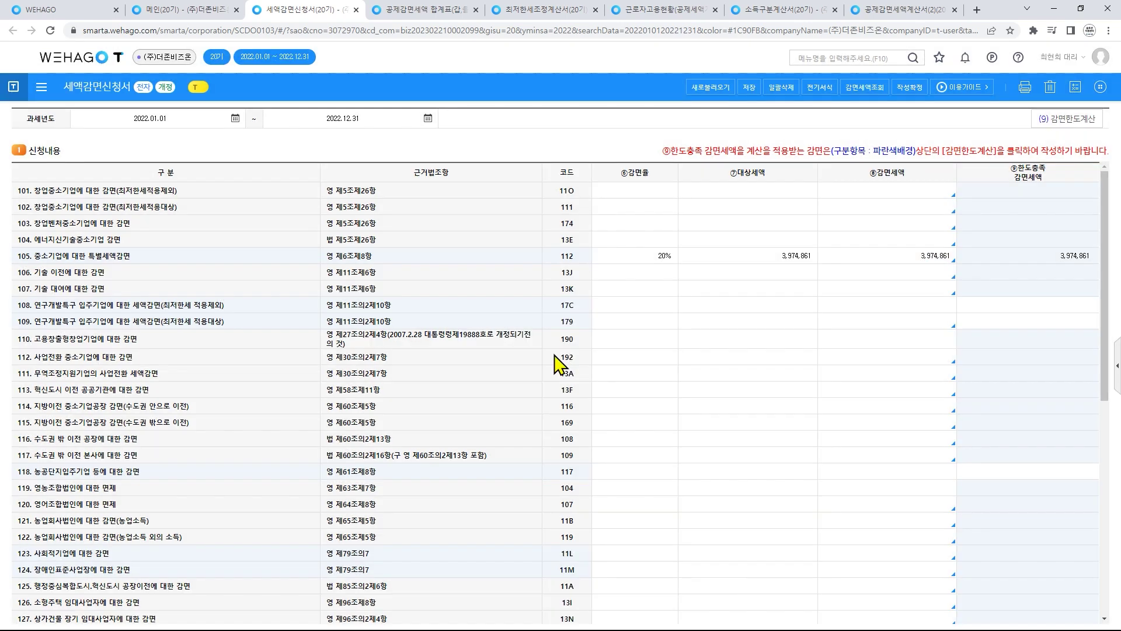
- Open 법인세과세표준 및 세액조정계산서 and reload its marked items from the related forms
click(195, 13)
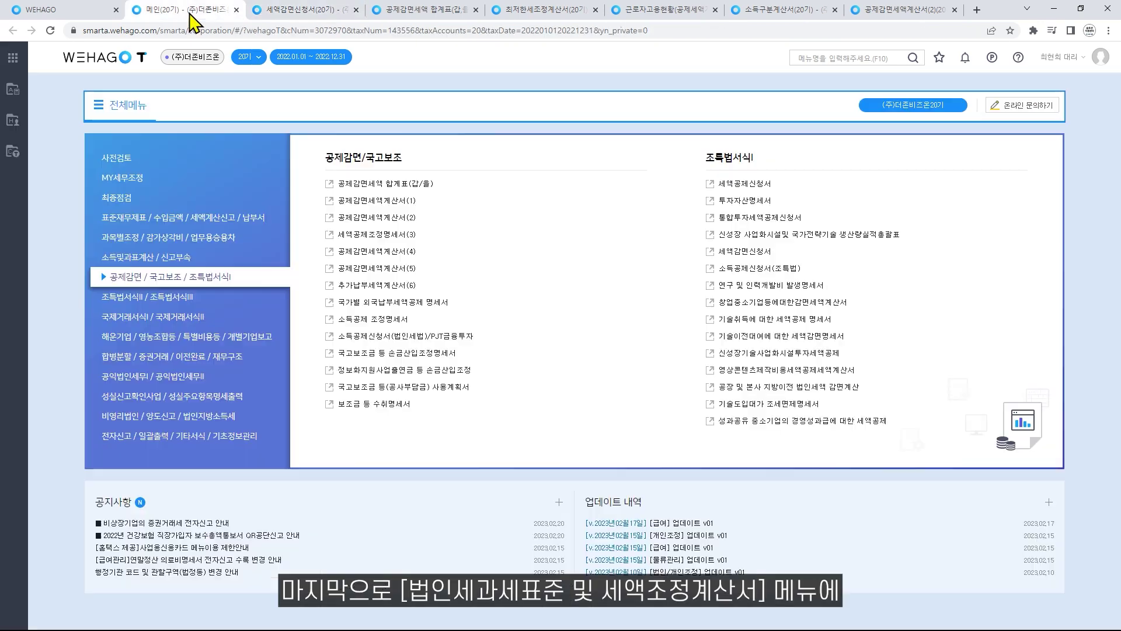
click(180, 220)
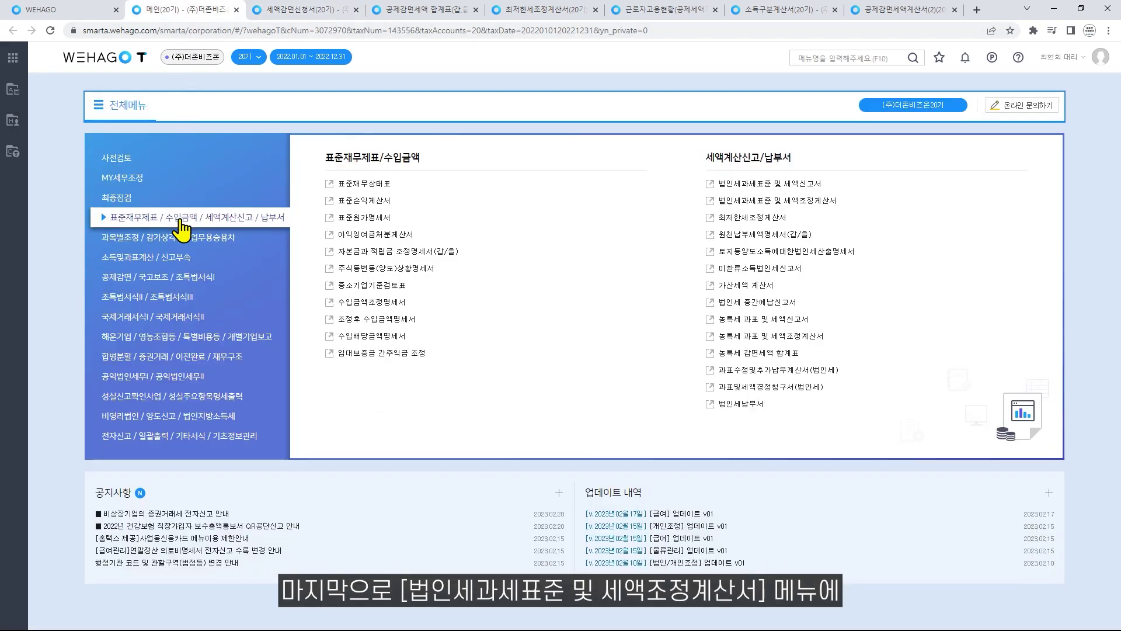
click(710, 201)
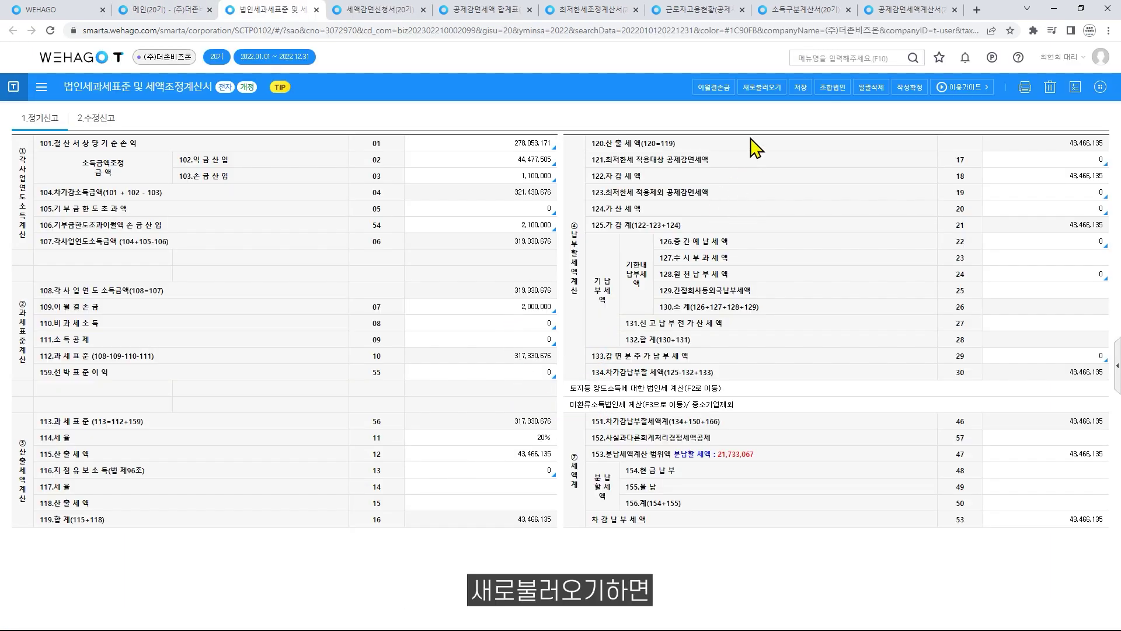
click(768, 93)
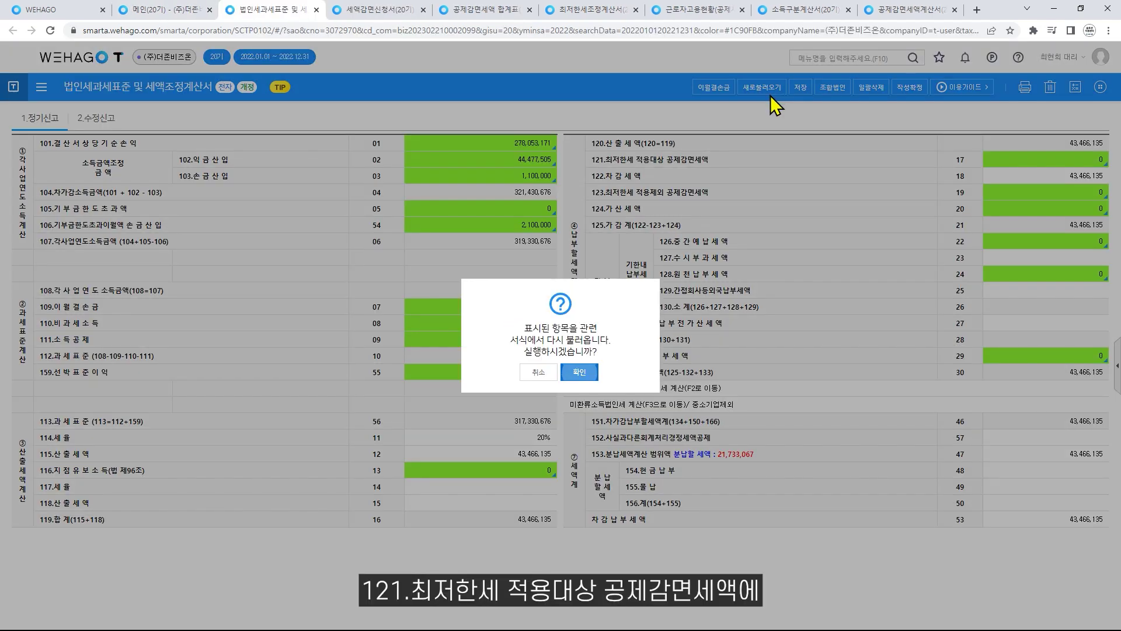
click(581, 374)
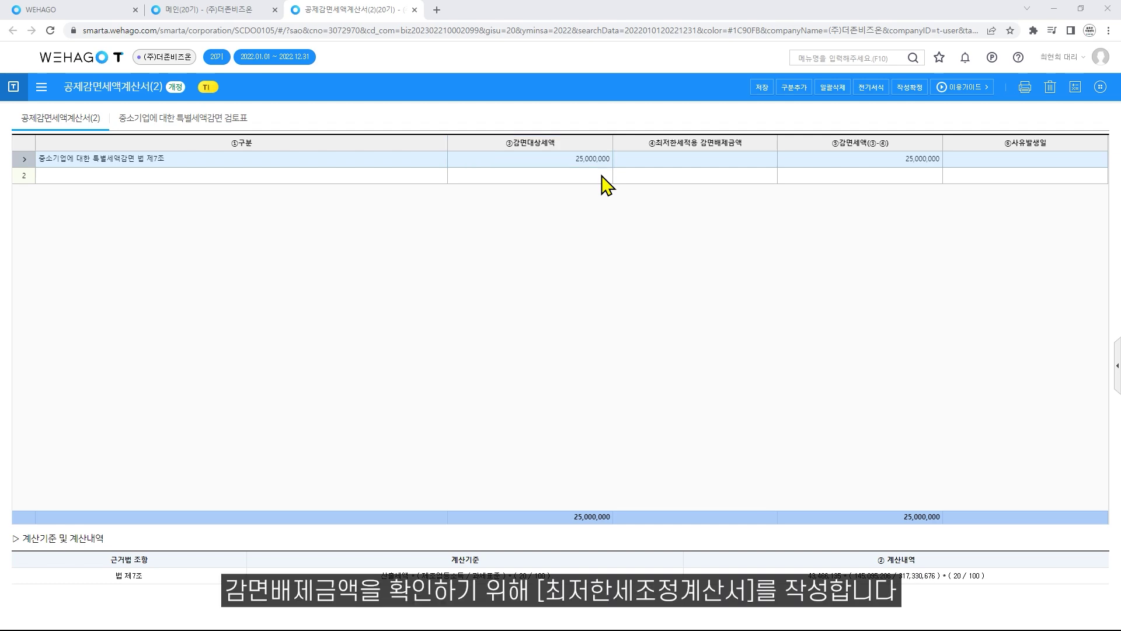
- Open 최저한세조정계산서 for the 25,000,000 reduction case, reload its marked items from the related forms and save it
click(239, 9)
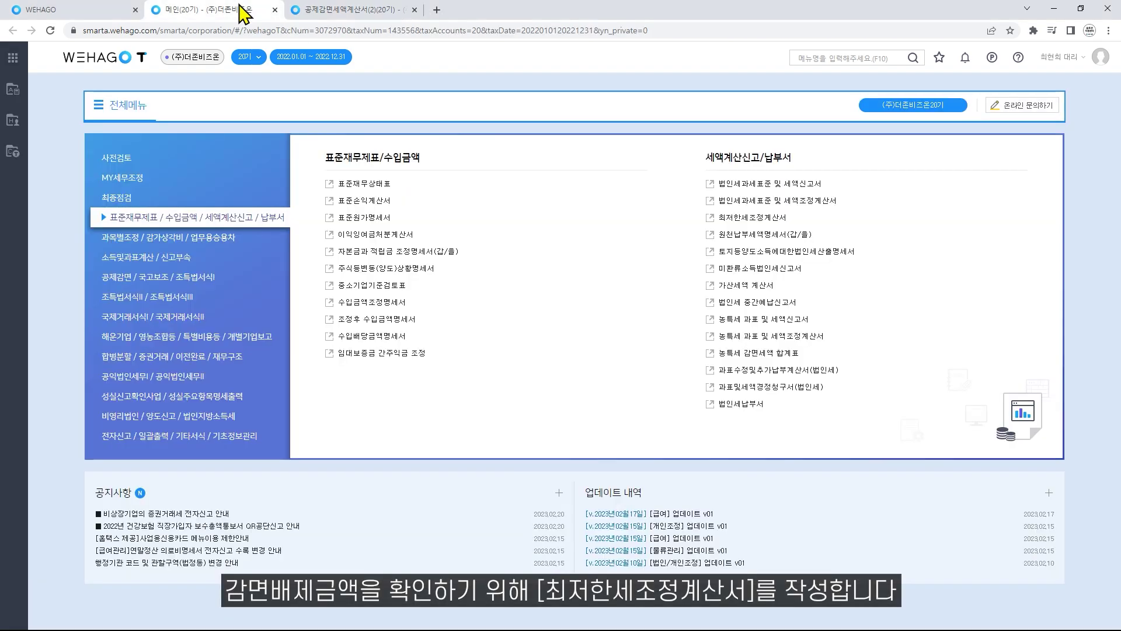
click(709, 221)
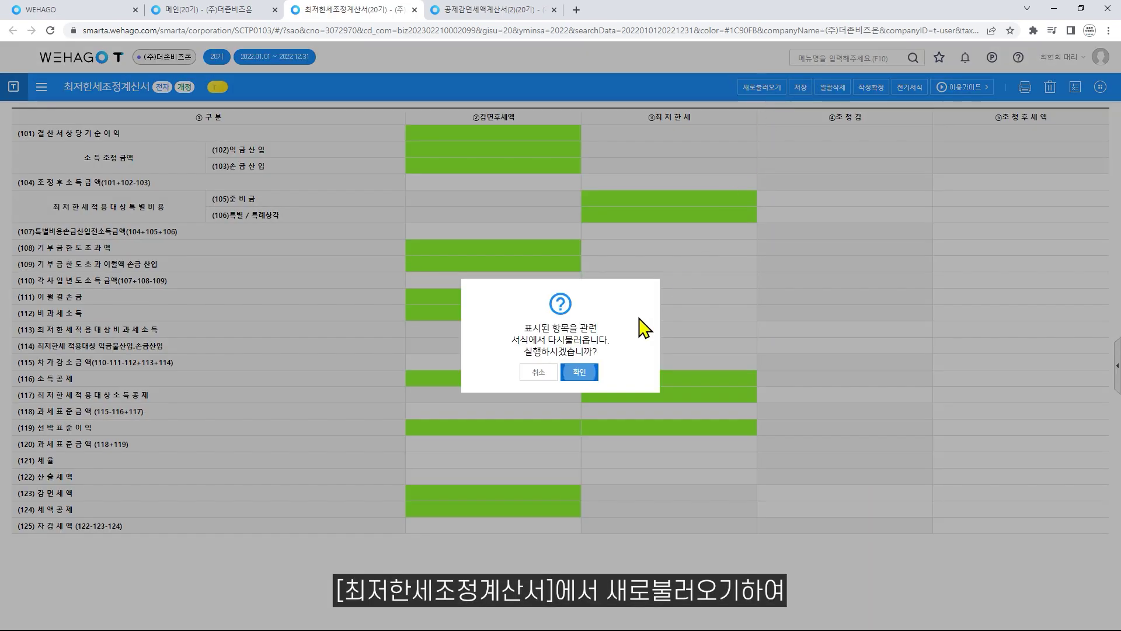
click(582, 371)
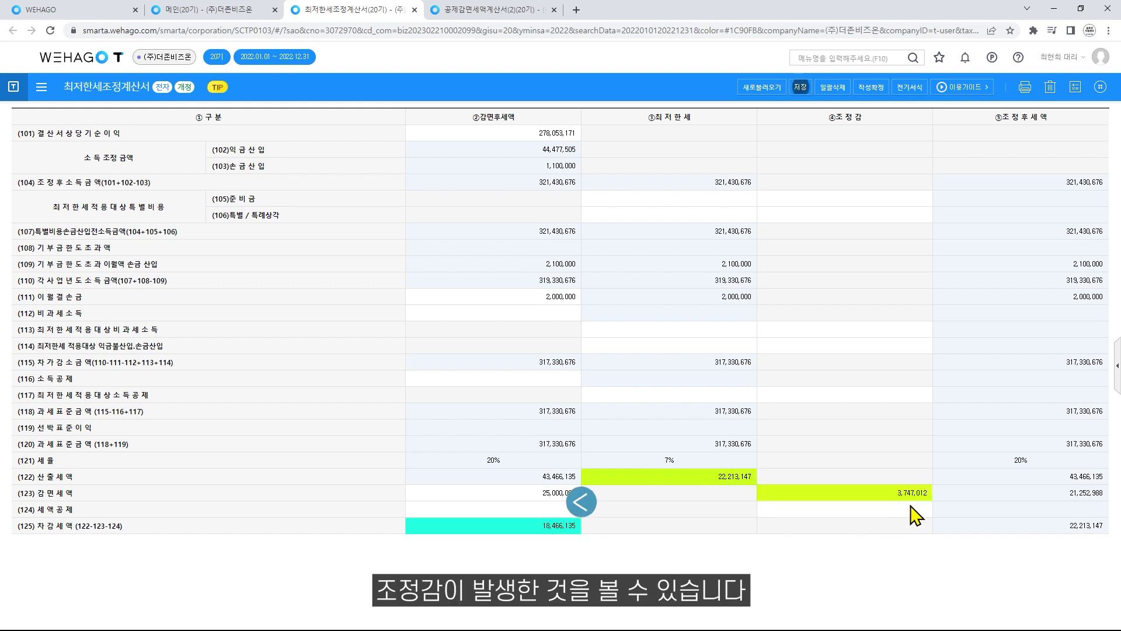
click(800, 87)
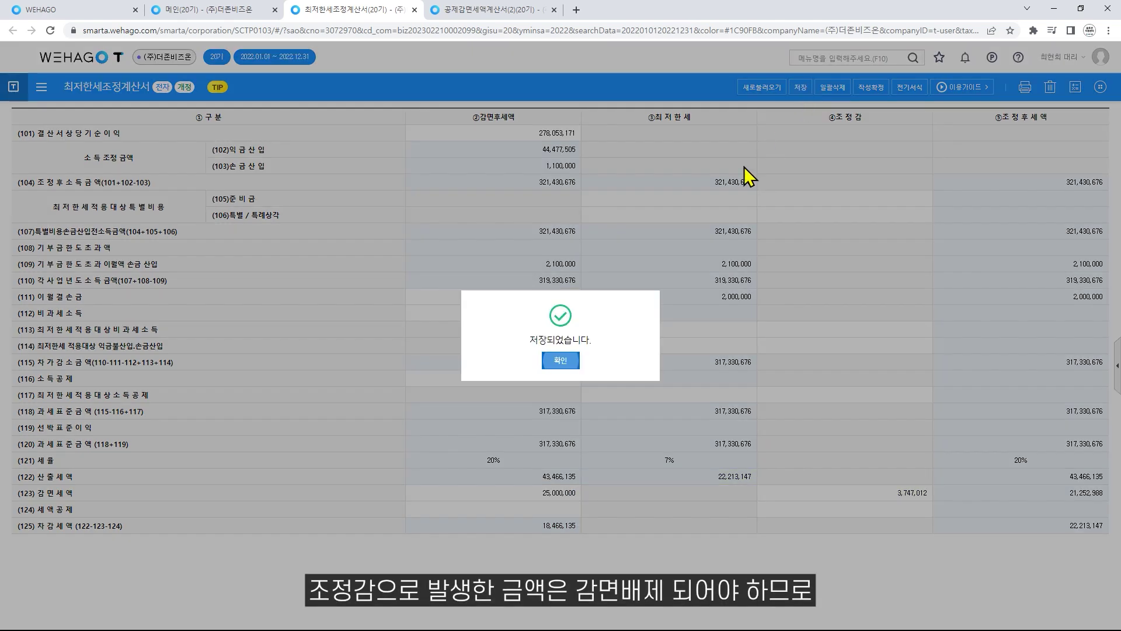
click(557, 362)
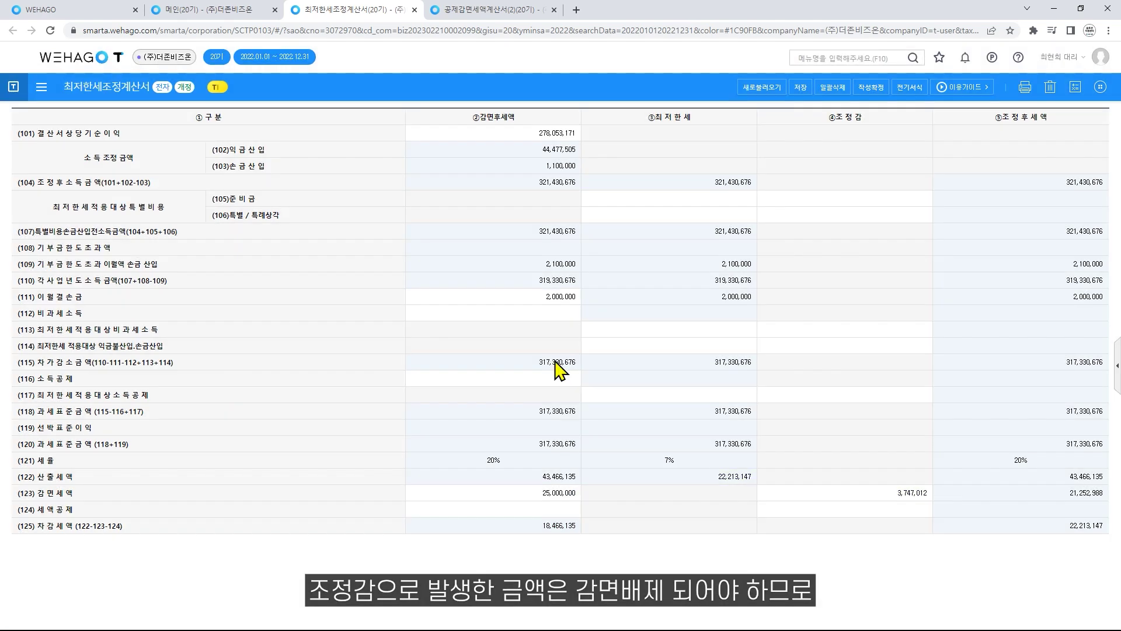
- In 공제감면세액계산서(2), enter 3,747,012 as the ④최저한세적용 감면배제금액 of 중소기업에 대한 특별세액감면 and save the form
click(518, 12)
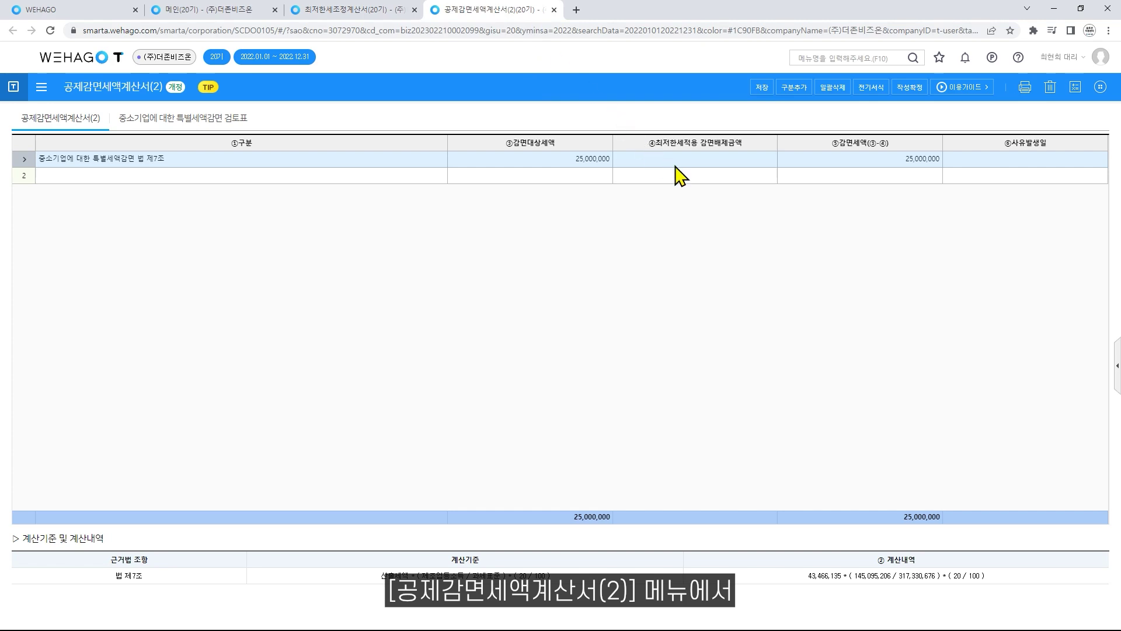
click(676, 166)
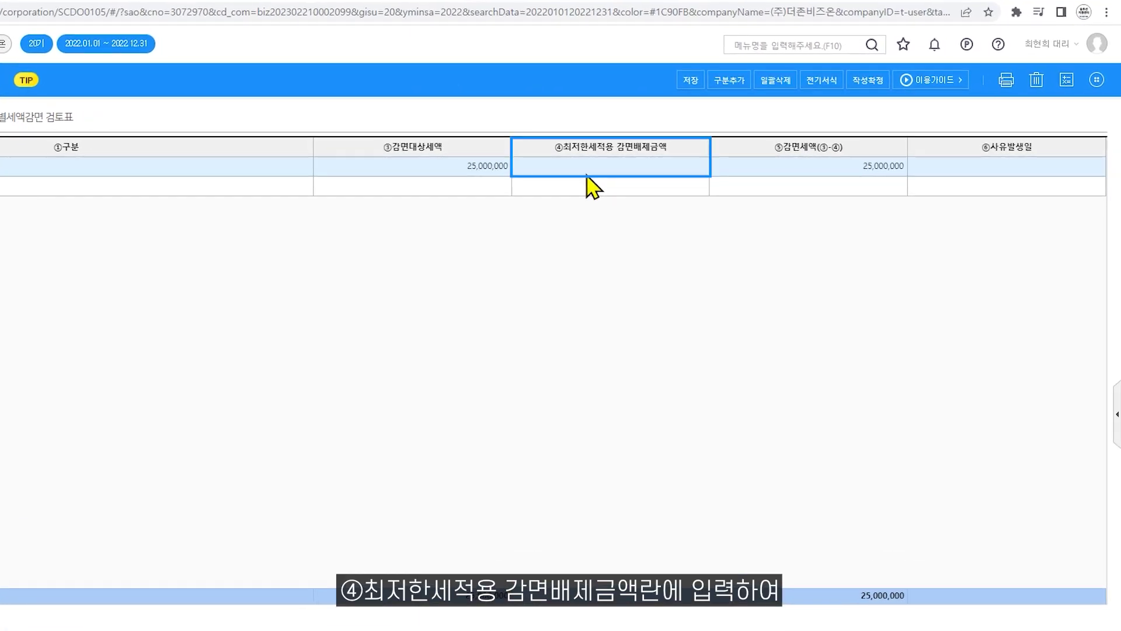
text(3,7)
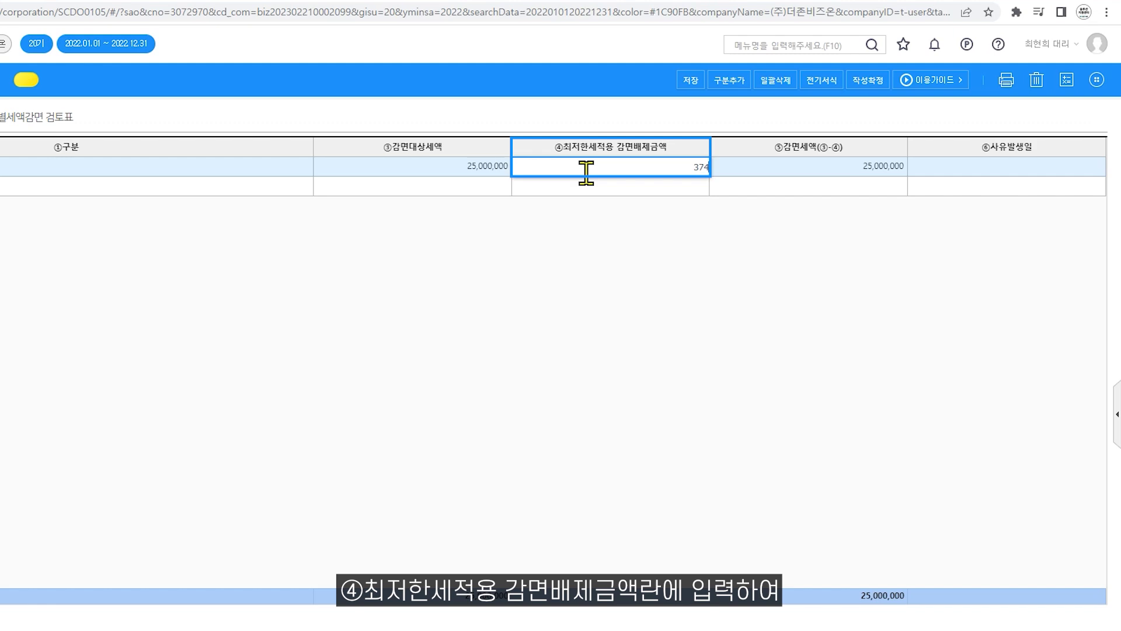
text(47,012)
key(Return)
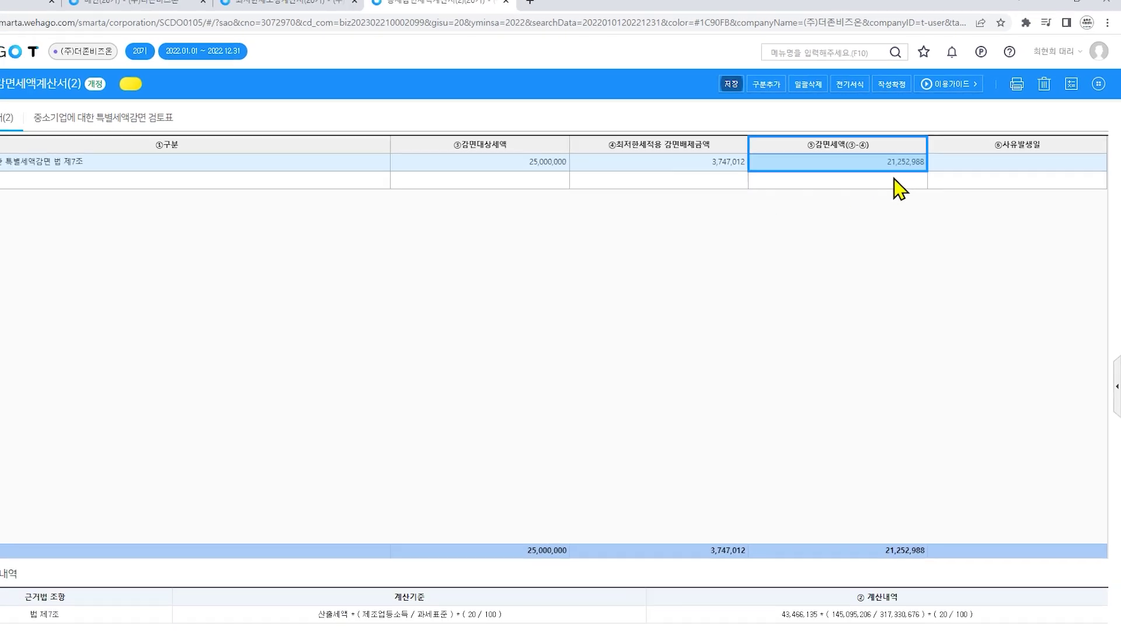
click(760, 89)
click(570, 363)
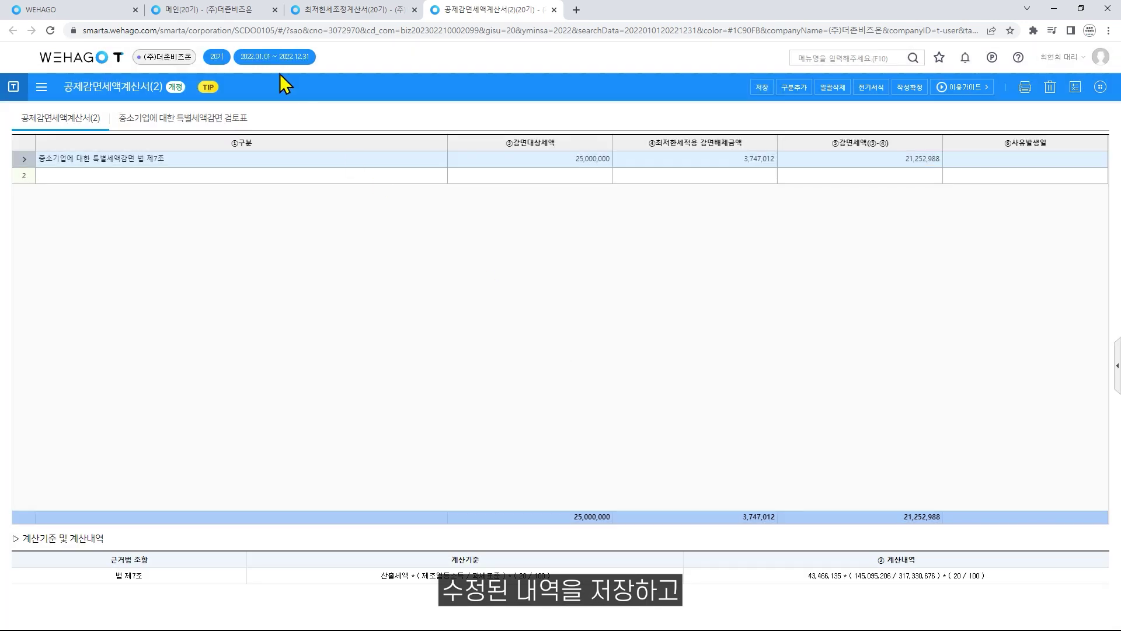
- Open 공제감면세액 합계표(갑,을) and reload its marked items from the related forms
click(222, 10)
click(245, 278)
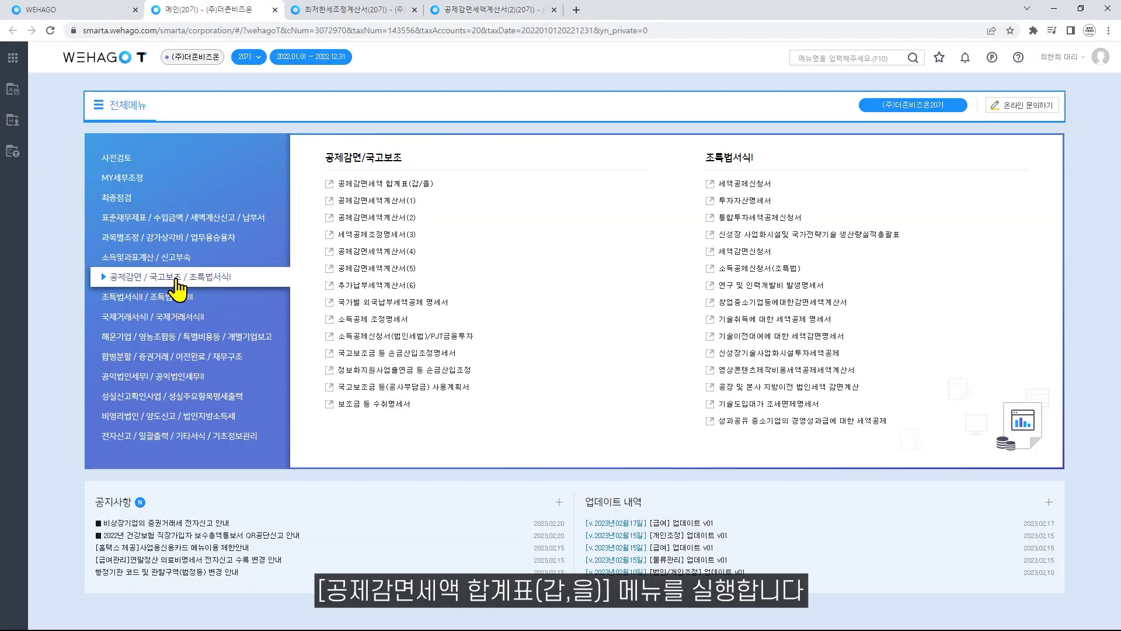
click(329, 184)
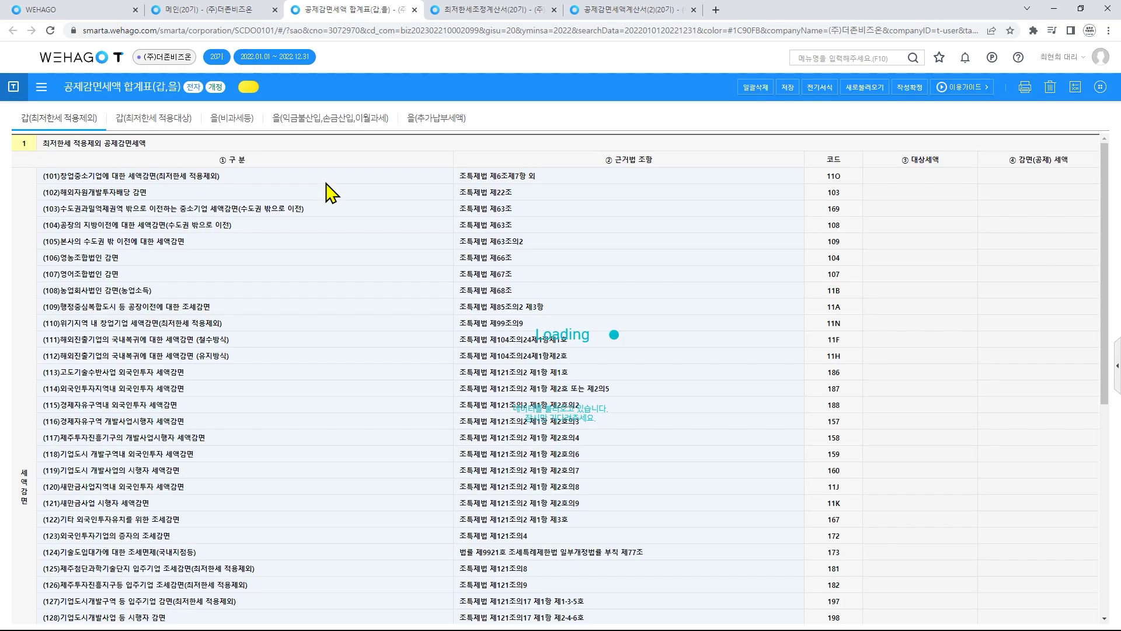
click(870, 88)
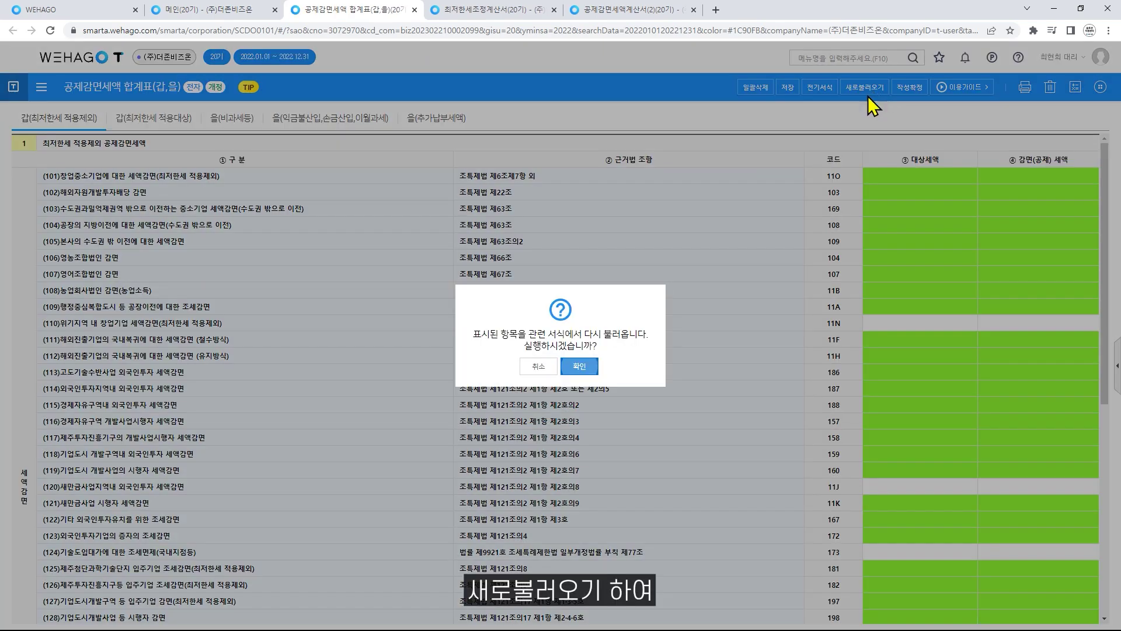
click(590, 369)
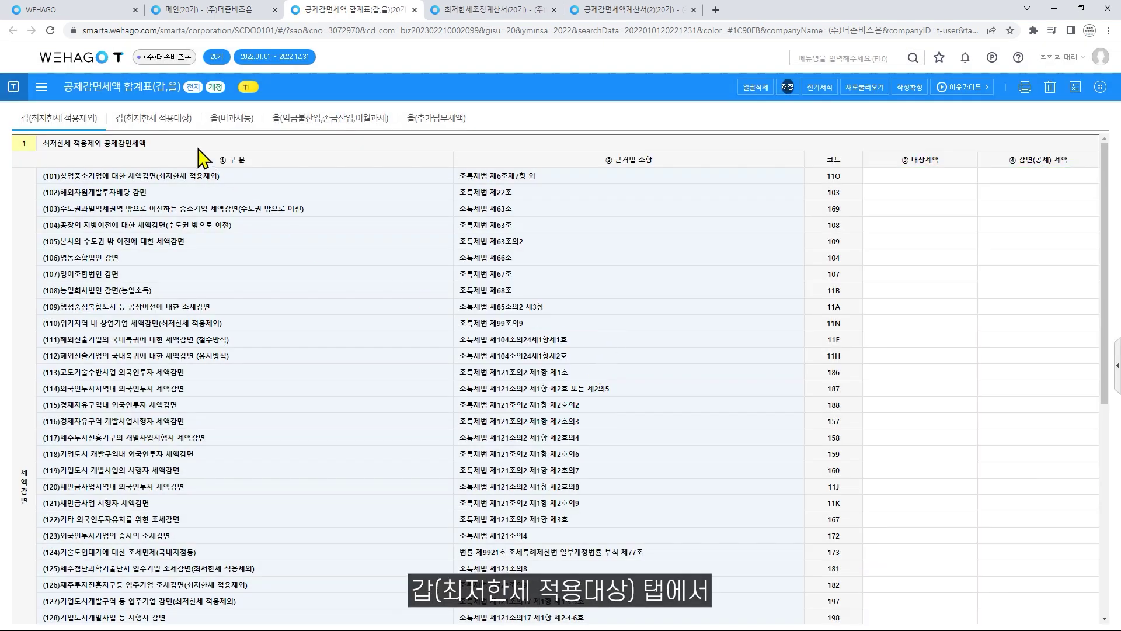
- Check (154) 중소기업에 대한 특별세액감면 under 갑(최저한세 적용대상) and save 공제감면세액 합계표
click(187, 122)
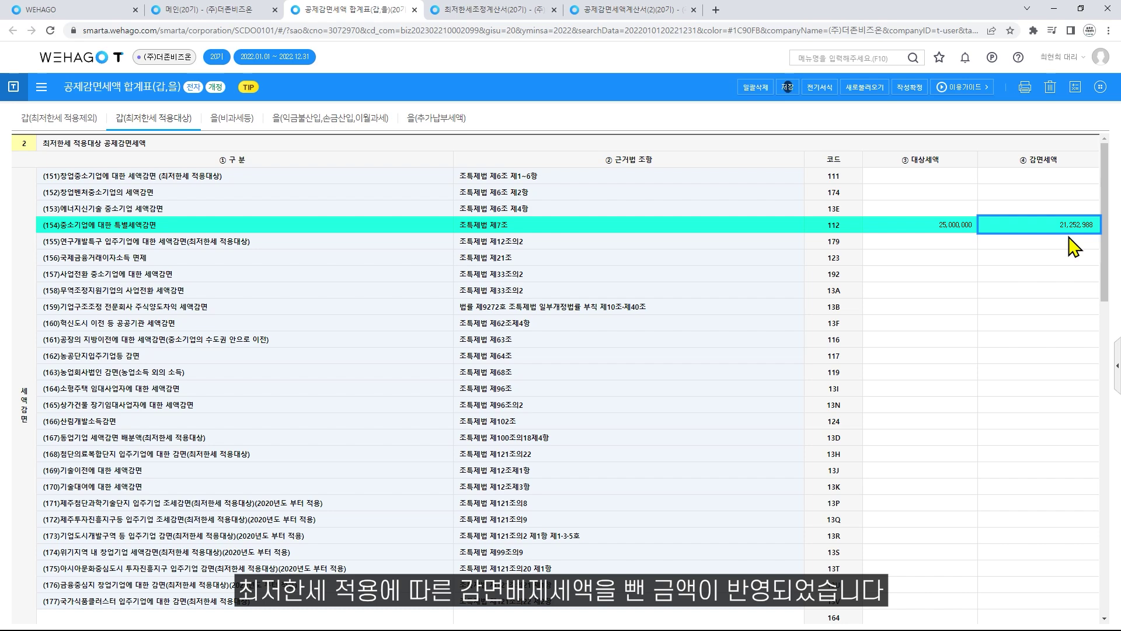
click(804, 105)
click(562, 357)
- Open 세액감면신청서 and reload the 대상세액 and 감면세액 amounts from the related forms
click(239, 23)
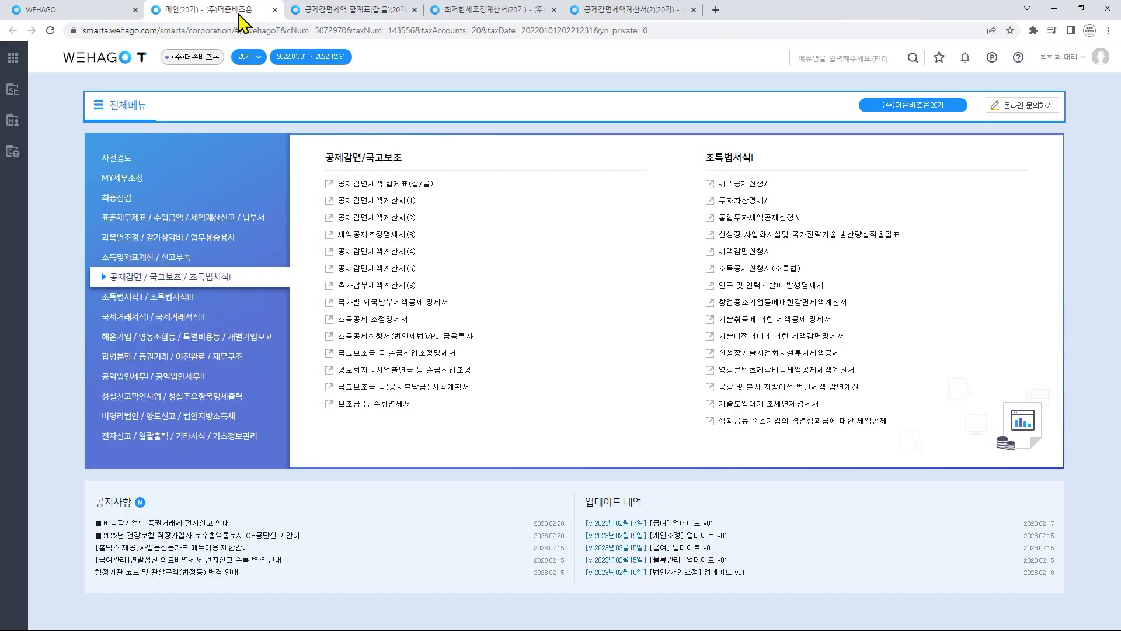
click(708, 253)
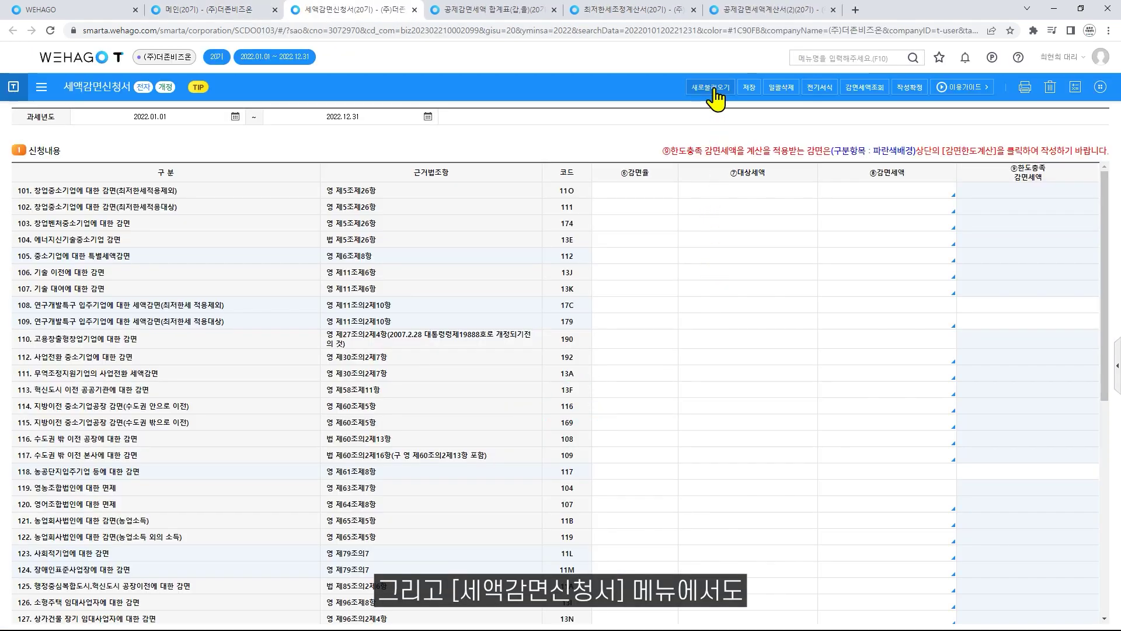
click(711, 88)
click(579, 366)
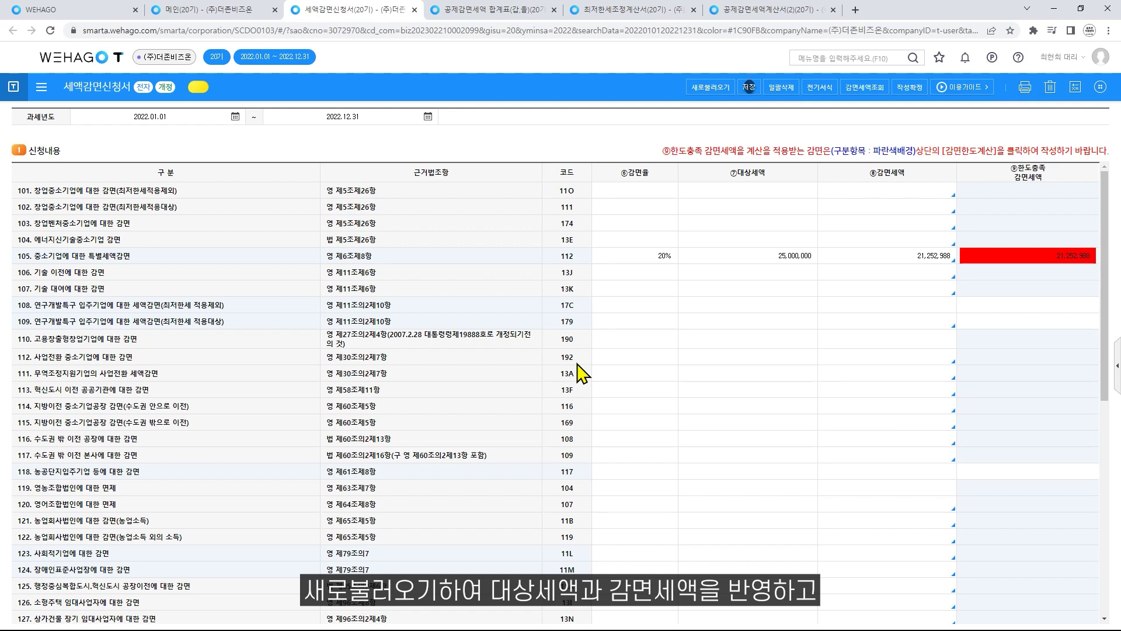
- Run 감면한도계산 for row 105 with the 공제감면세액계산서(2) data, confirm it and save 세액감면신청서
click(902, 257)
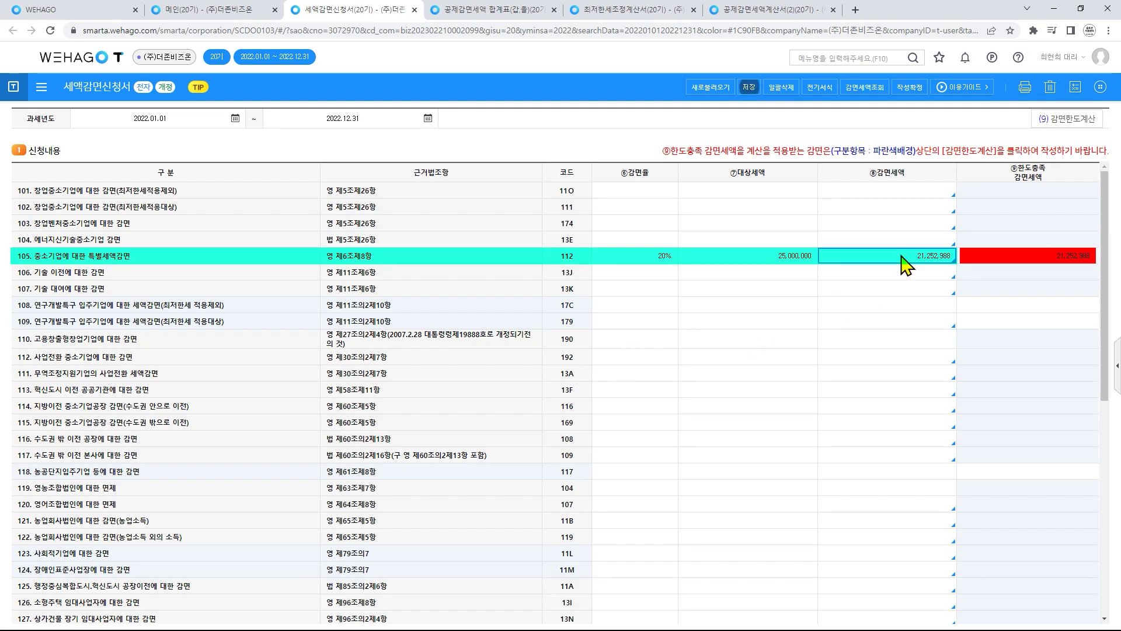
click(1082, 121)
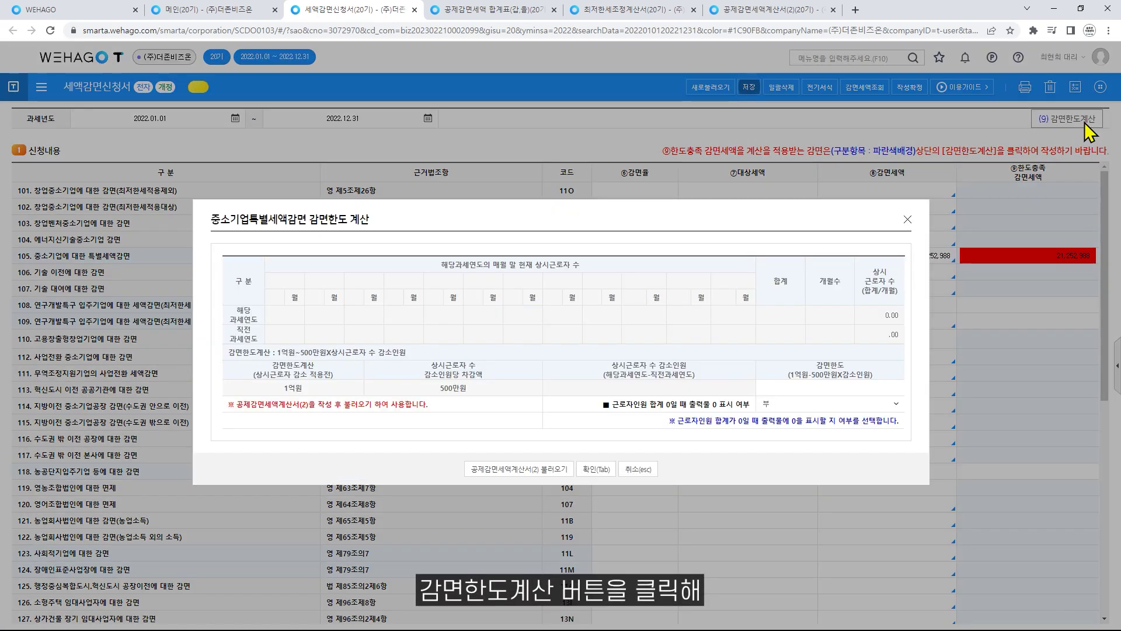
click(546, 469)
click(586, 357)
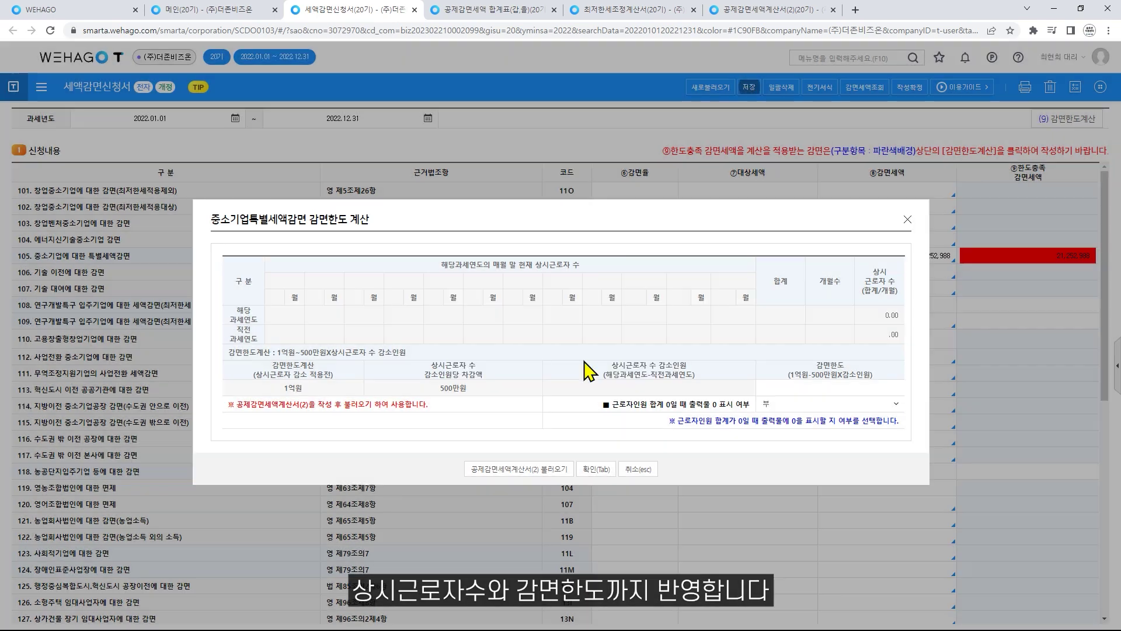
click(596, 469)
click(748, 95)
click(571, 364)
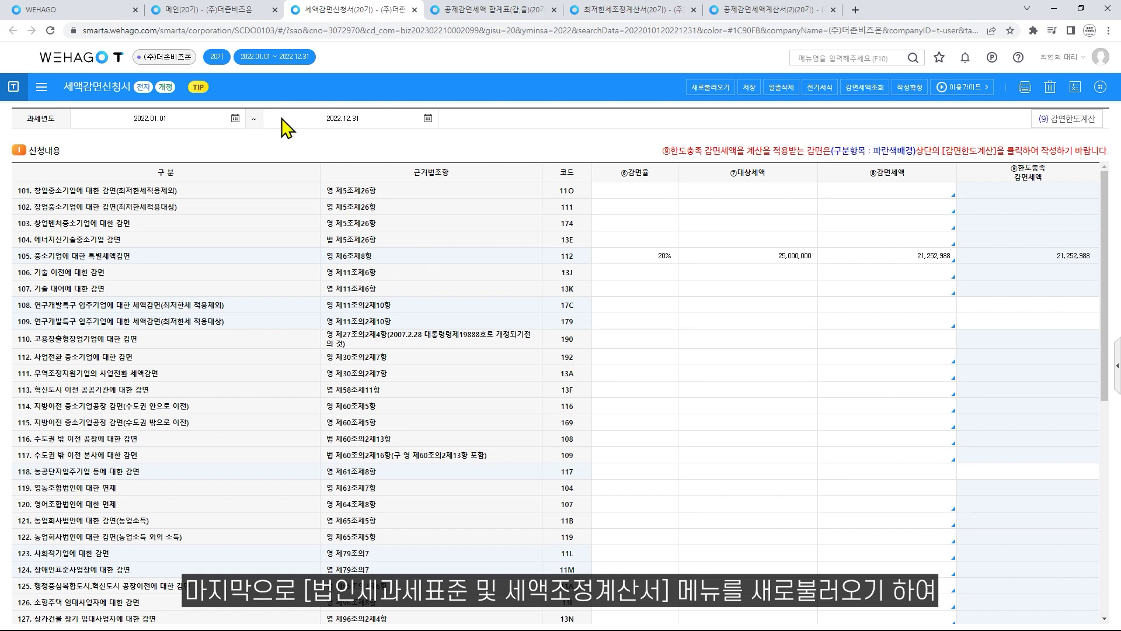
- Open 법인세과세표준 및 세액조정계산서, reload it so line 121 takes the confirmed reduction, and save it
click(237, 14)
click(266, 217)
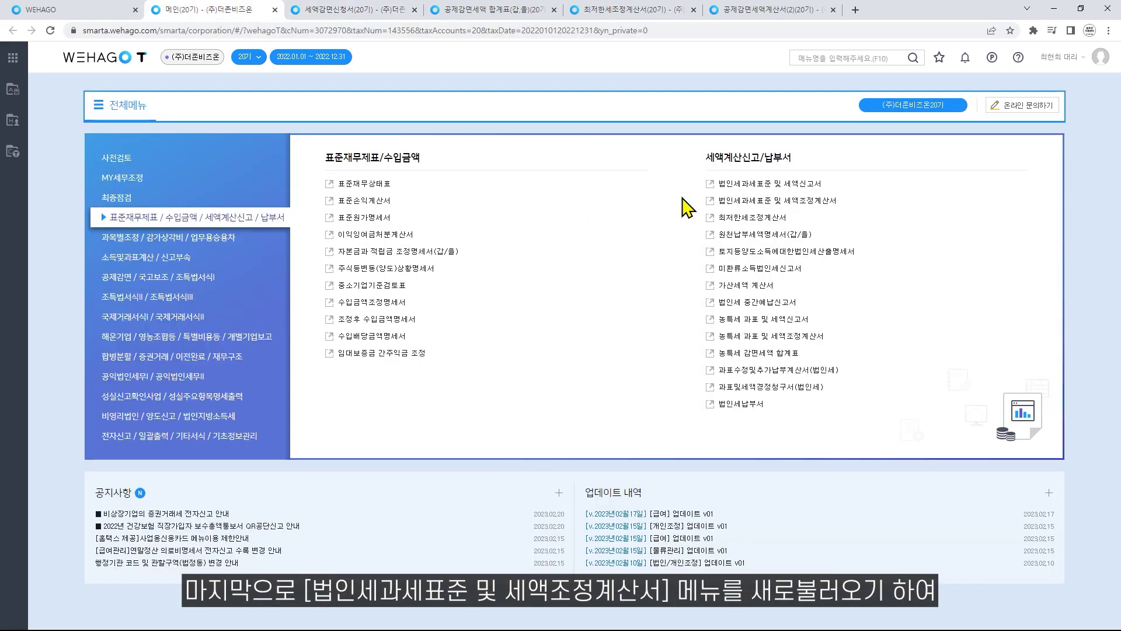
click(708, 202)
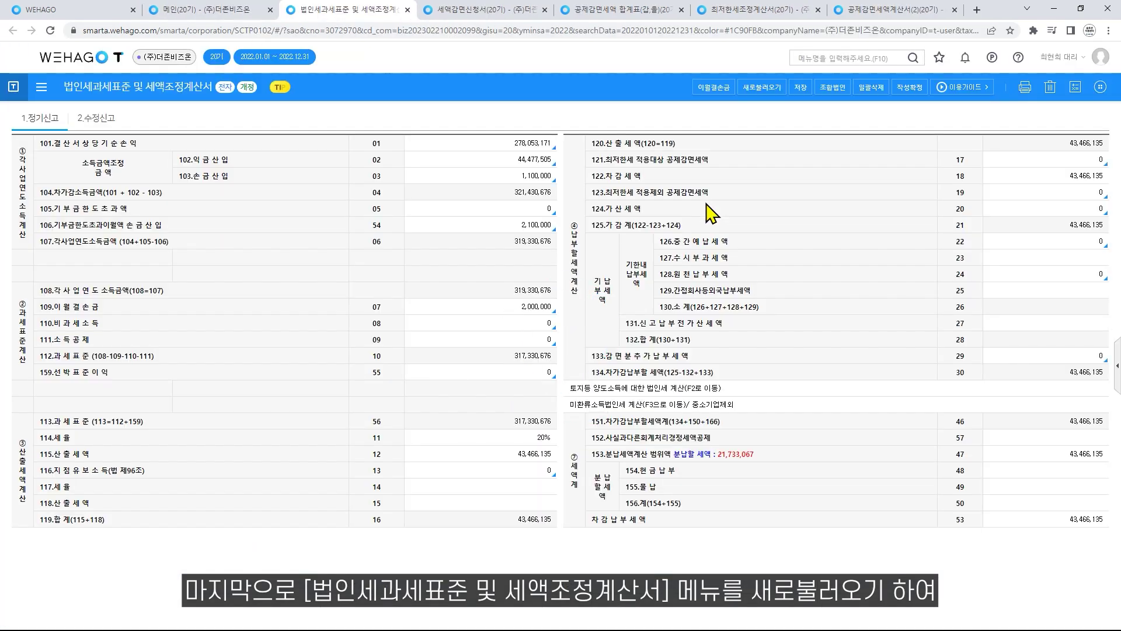
click(769, 94)
click(591, 377)
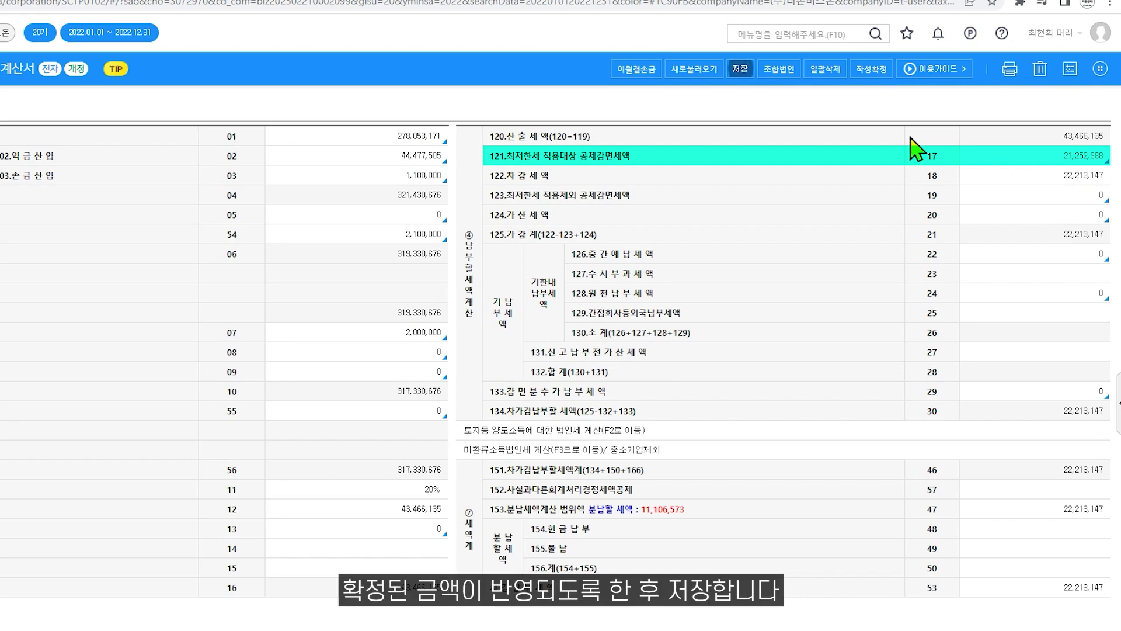
click(740, 69)
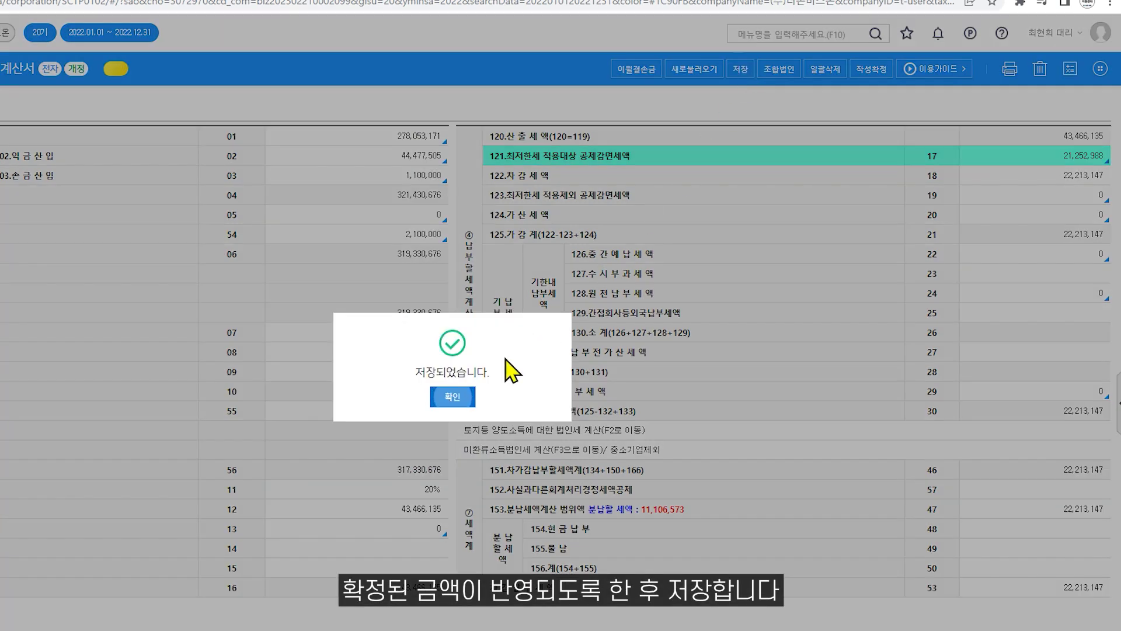
click(453, 396)
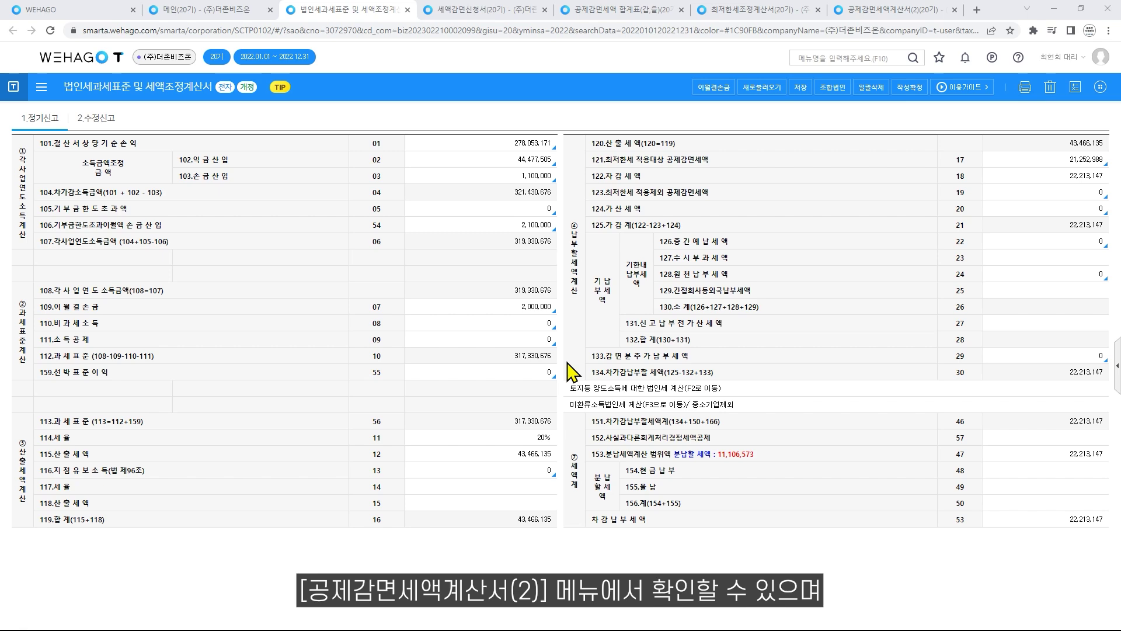
- Open the 중소기업에 대한 특별세액감면 검토표 in 공제감면세액계산서(2) and choose 예 as 적합여부 for 중소기업 기준
click(923, 13)
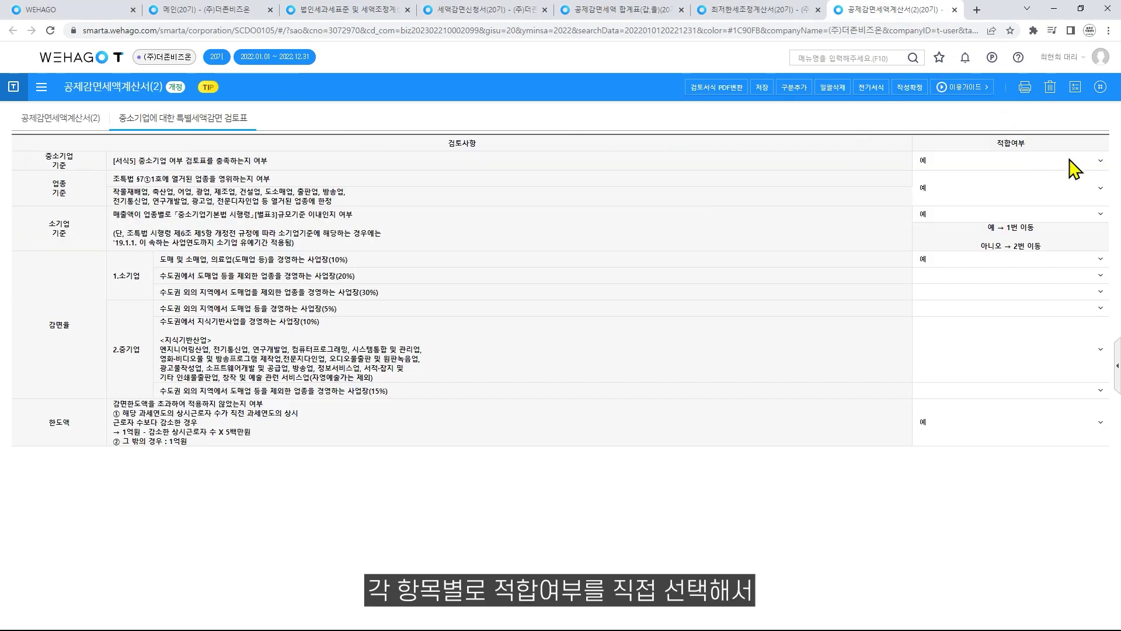
click(1100, 166)
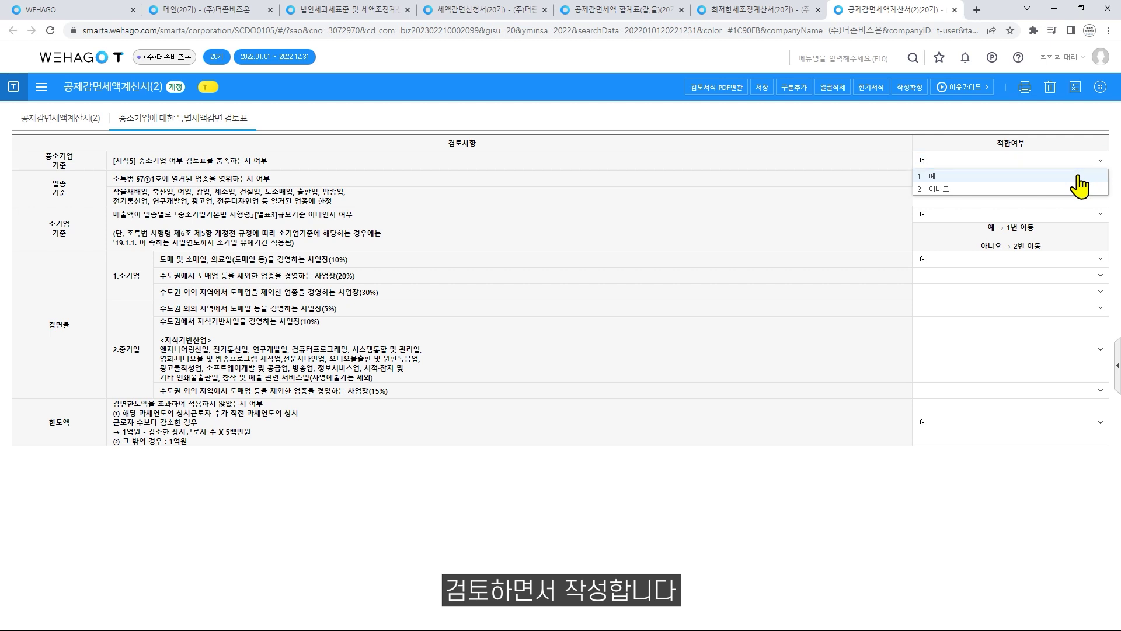
click(1080, 176)
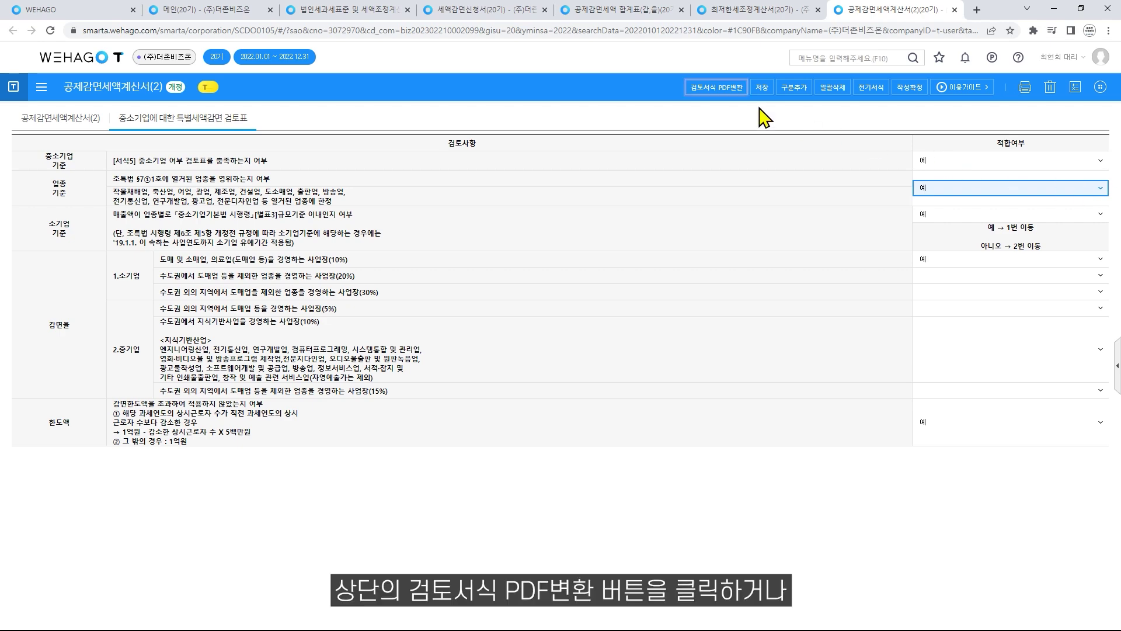
- View the 검토서식 PDF 변환 dialog and cancel it, and open the 검토 서식 list in 세무조정계산서 전자책
click(710, 95)
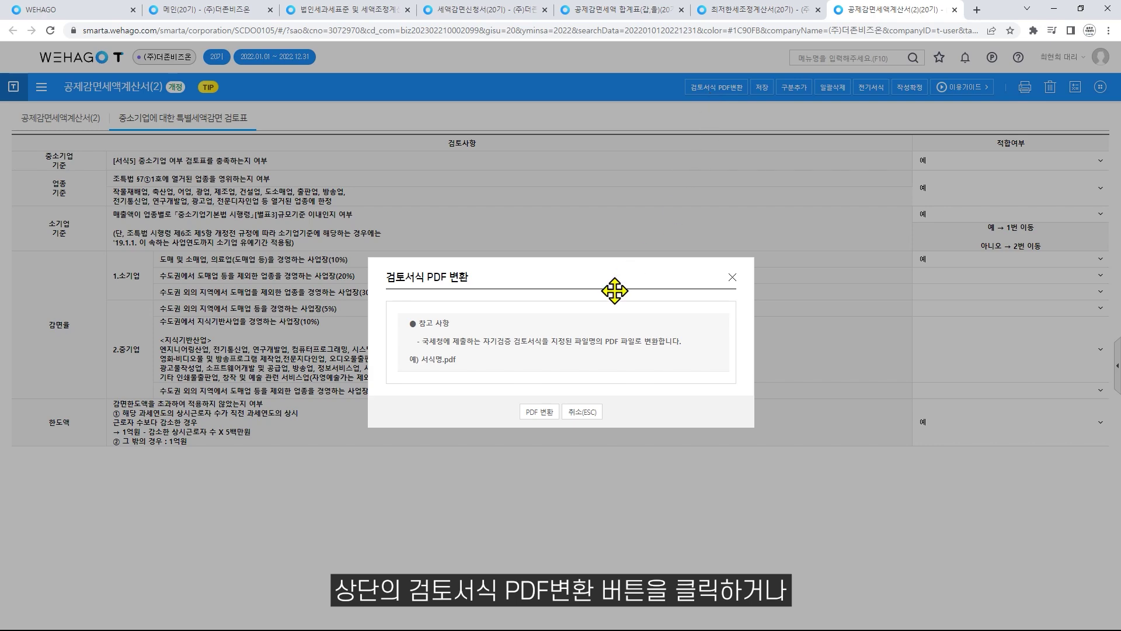
click(586, 415)
click(237, 10)
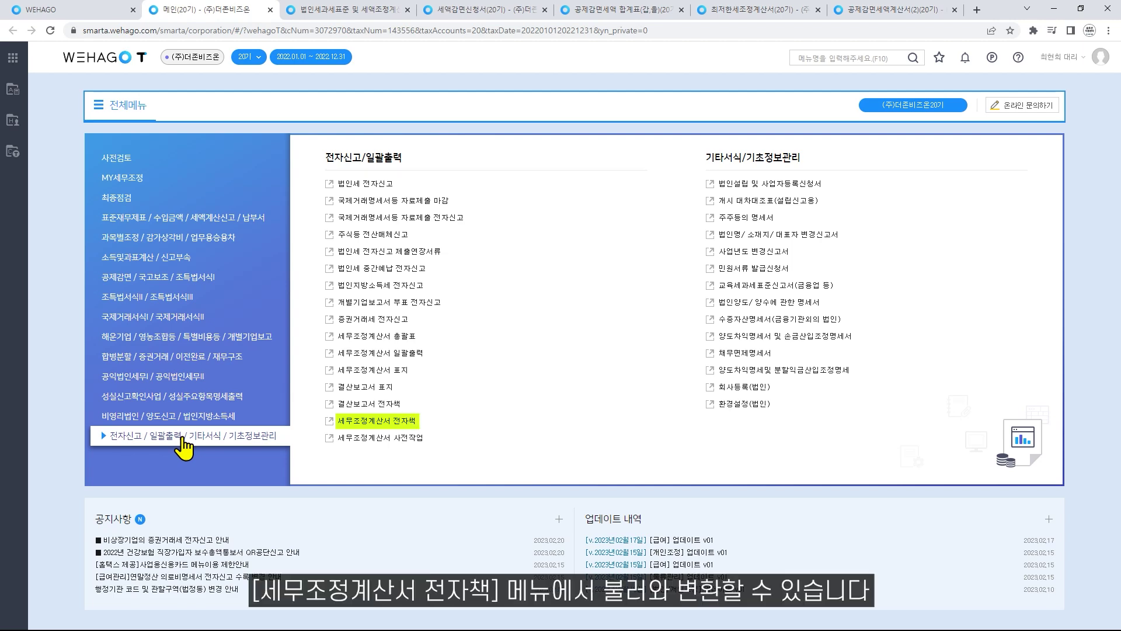
click(326, 422)
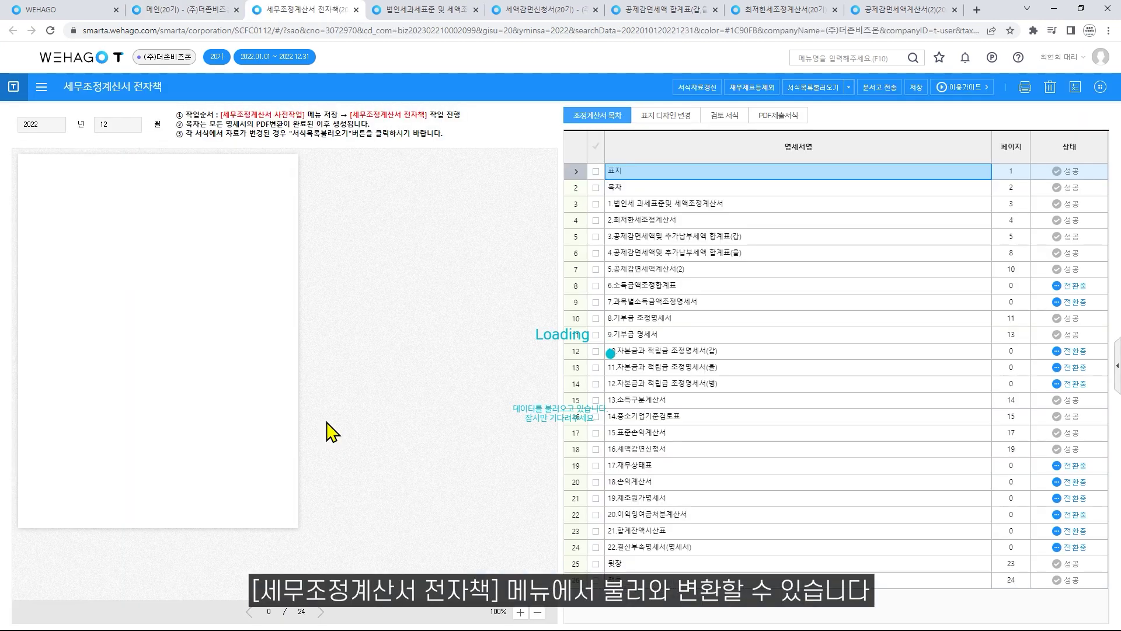
click(737, 119)
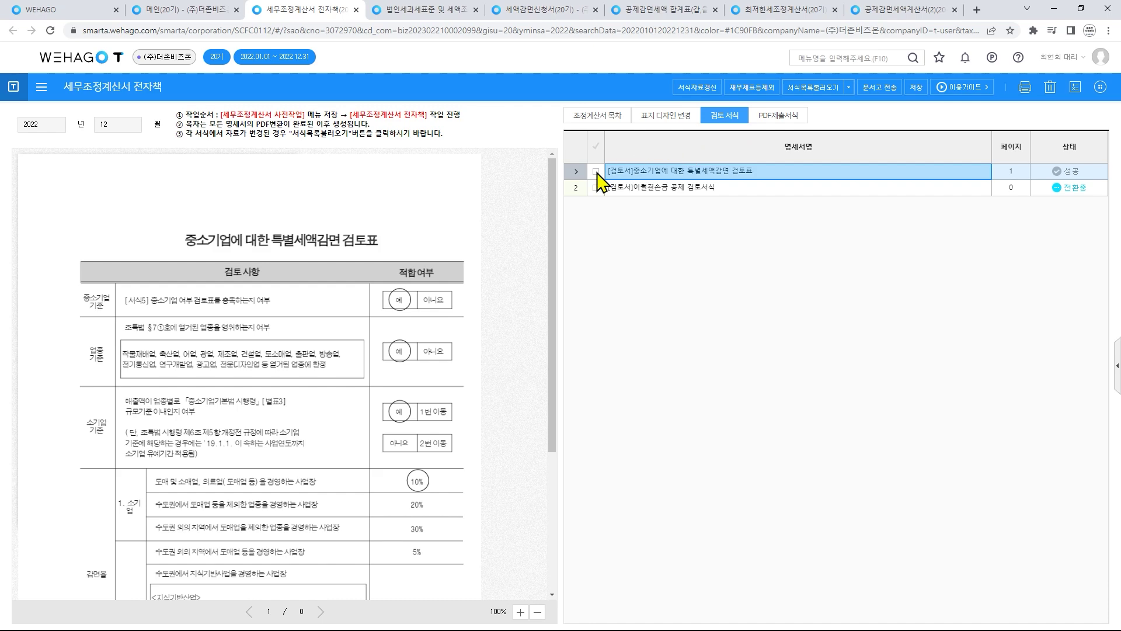
- Convert the selected [검토서]중소기업에 대한 특별세액감면 검토표 to PDF, saving it in C:\PDF일괄변환
click(1027, 88)
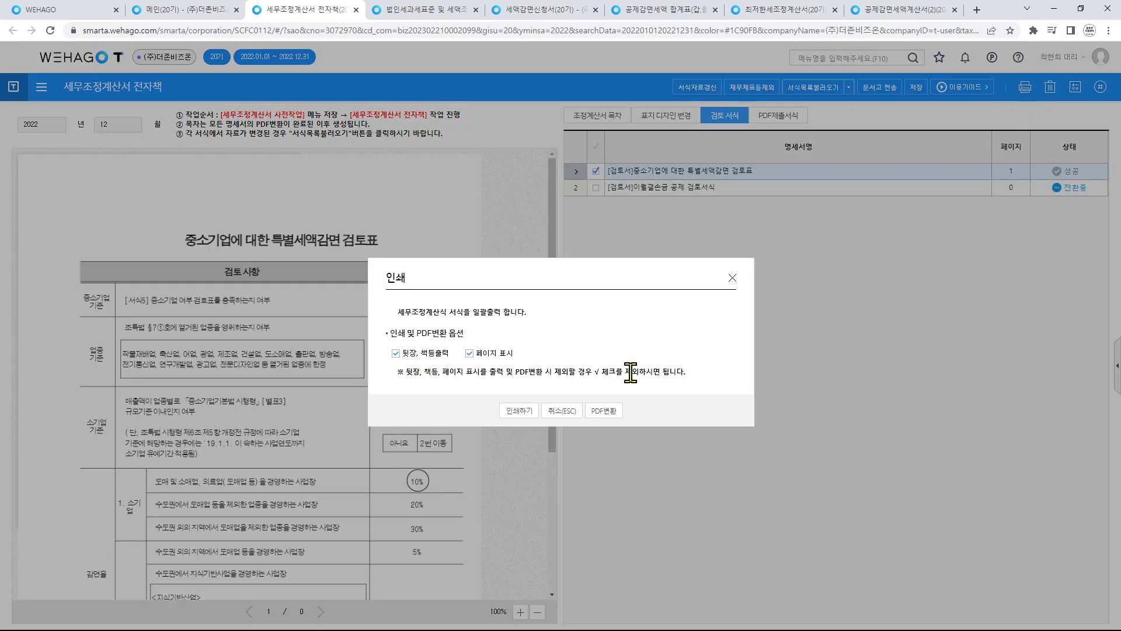
click(605, 411)
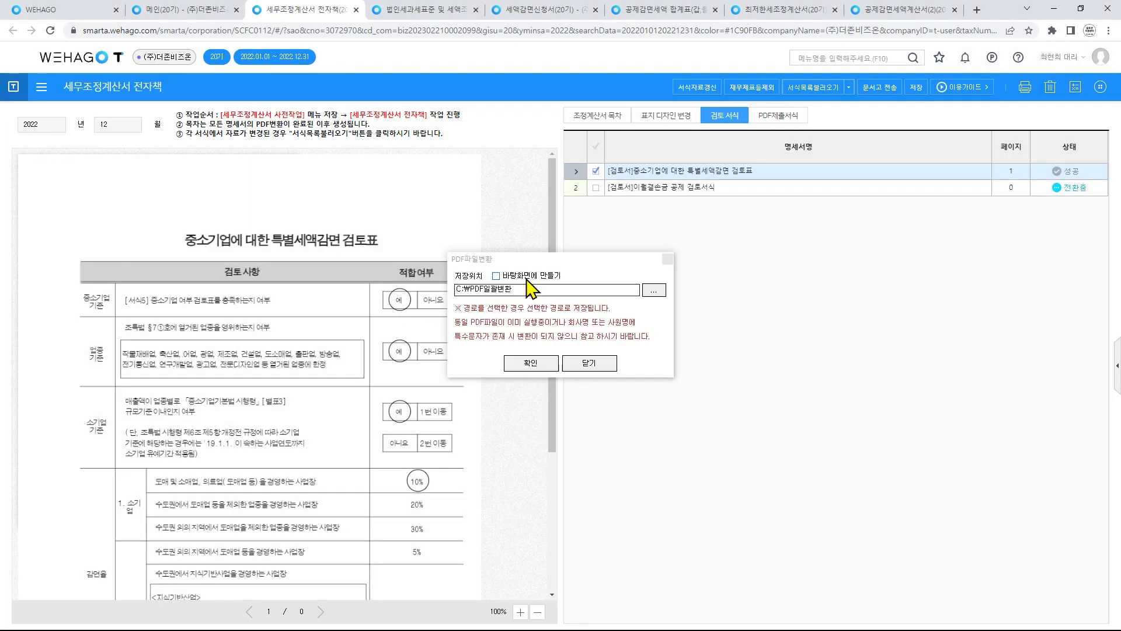
click(532, 362)
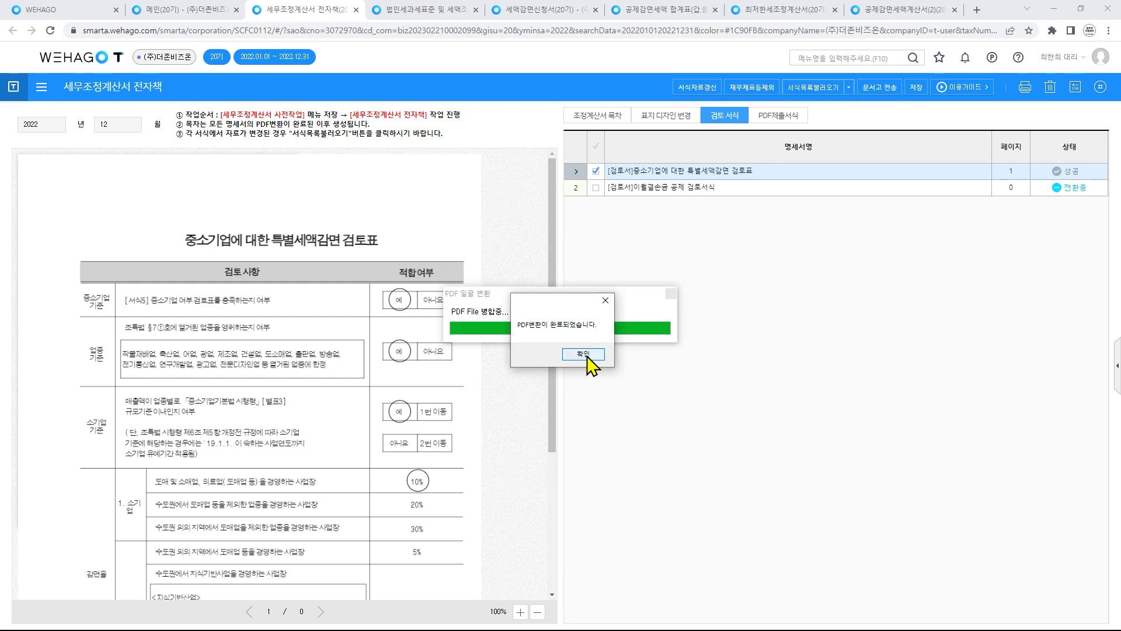
click(591, 366)
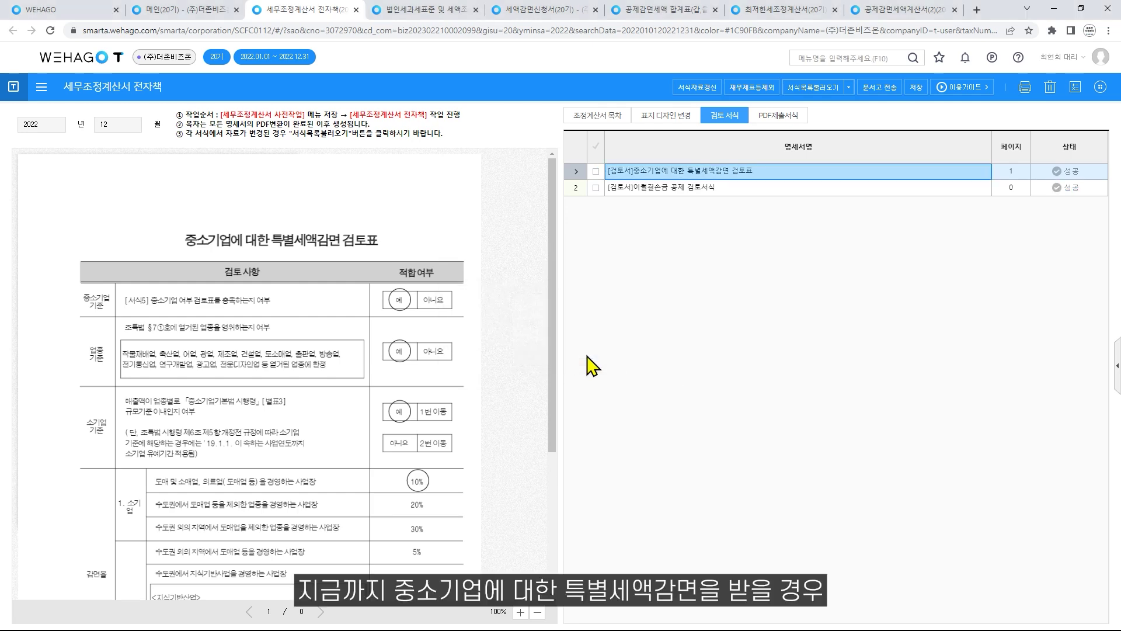